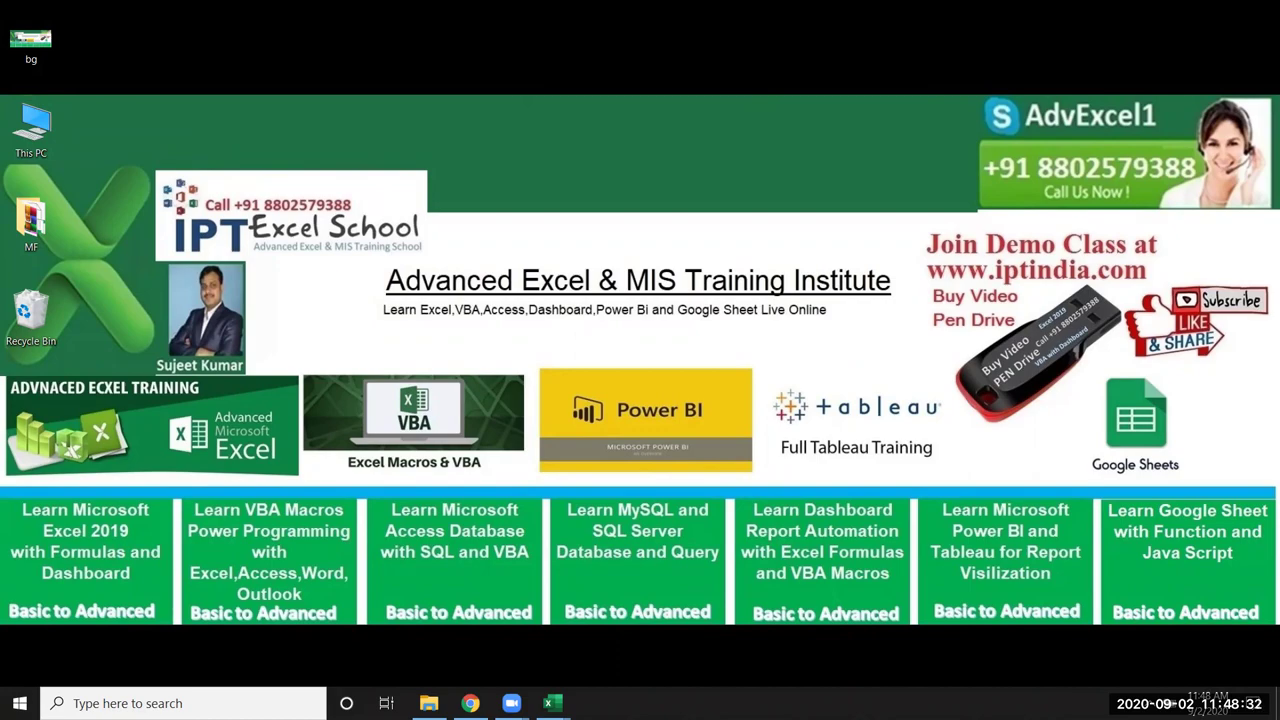
Open the extp workbook from Excel on the taskbar.
{"action": "mouse_move", "coordinate": [551, 703]}
{"action": "left_click", "coordinate": [637, 611]}
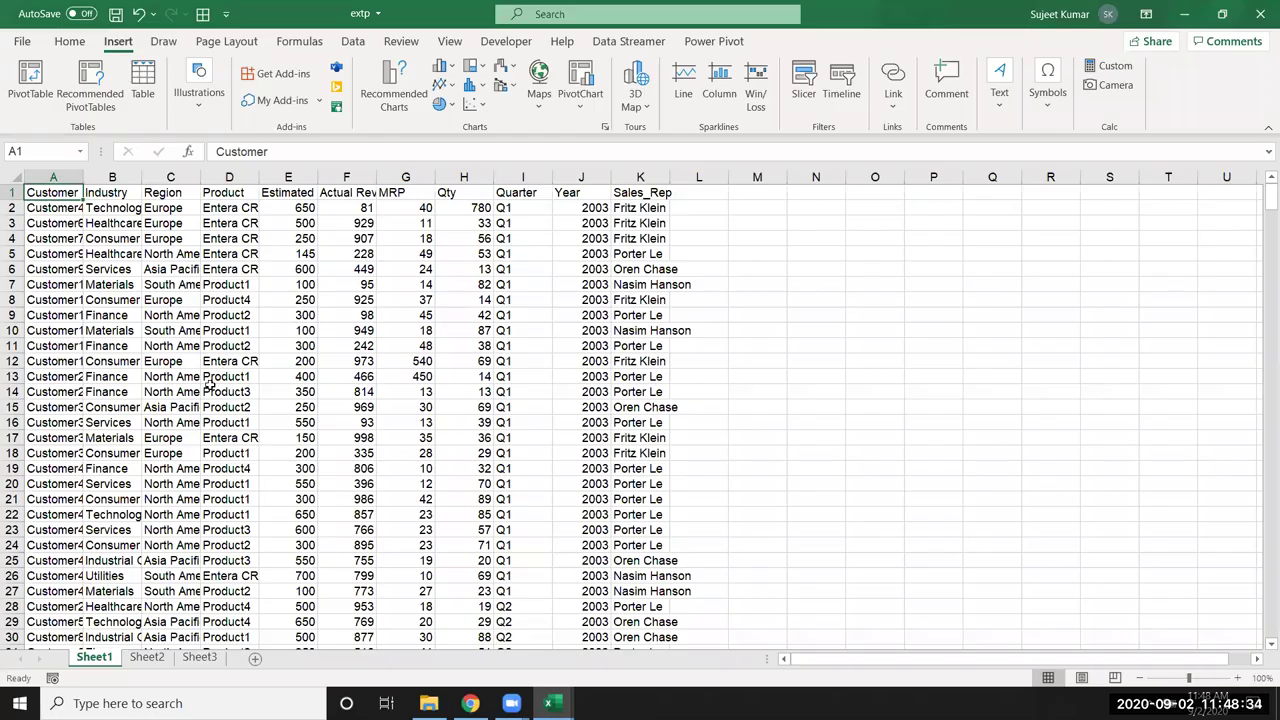
Insert PivotTable9 from the Sheet1 data, starting at A1, onto a new Sheet4.
{"action": "left_click", "coordinate": [118, 254]}
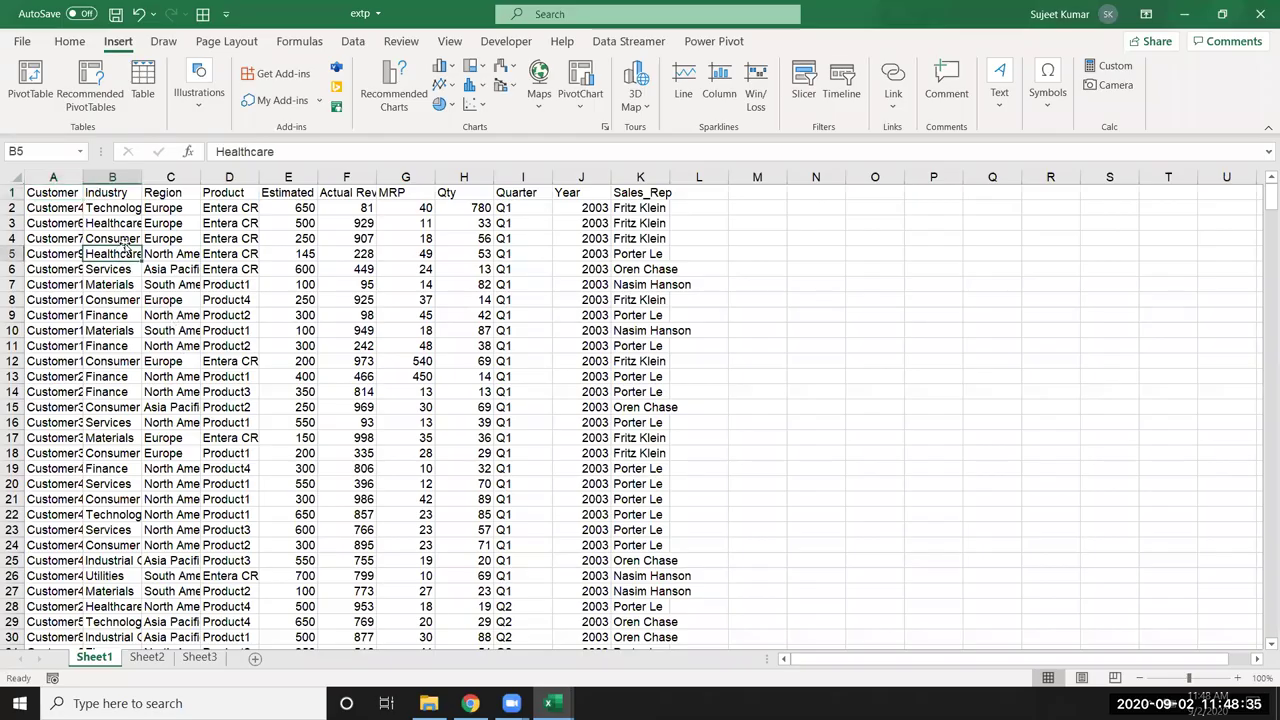
{"action": "left_click", "coordinate": [48, 192]}
{"action": "left_click", "coordinate": [71, 45]}
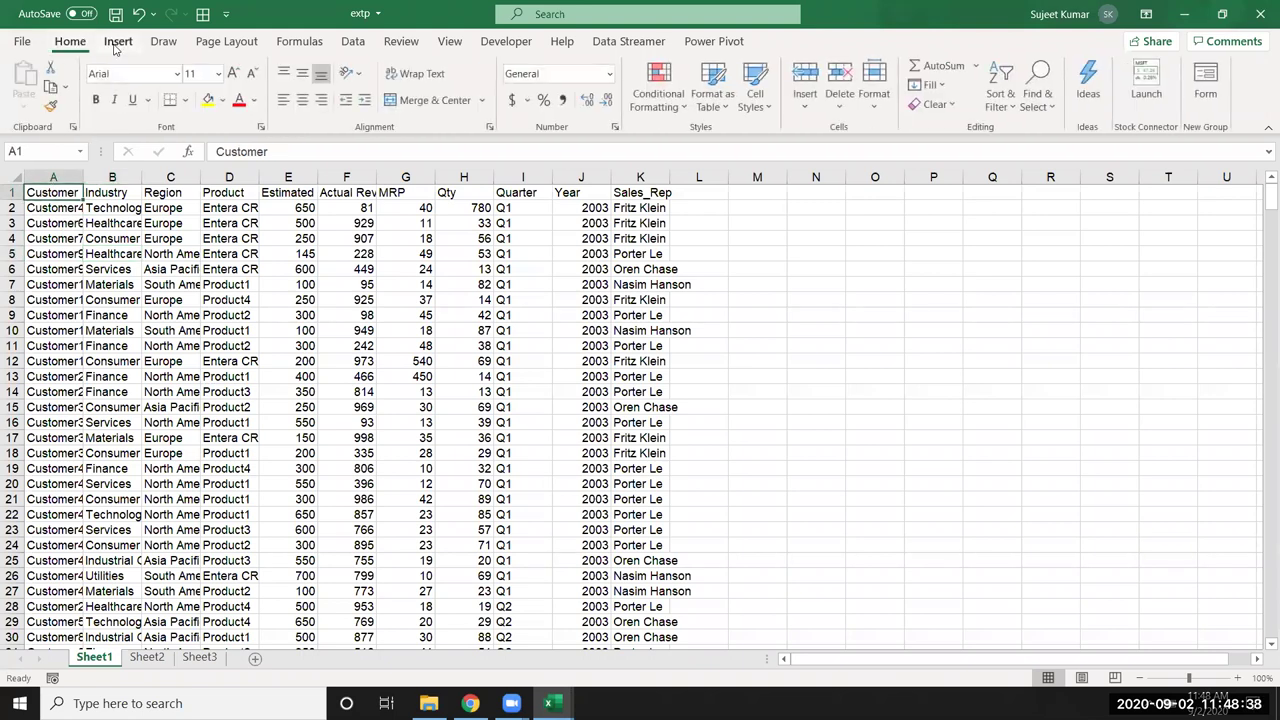
{"action": "left_click", "coordinate": [117, 41]}
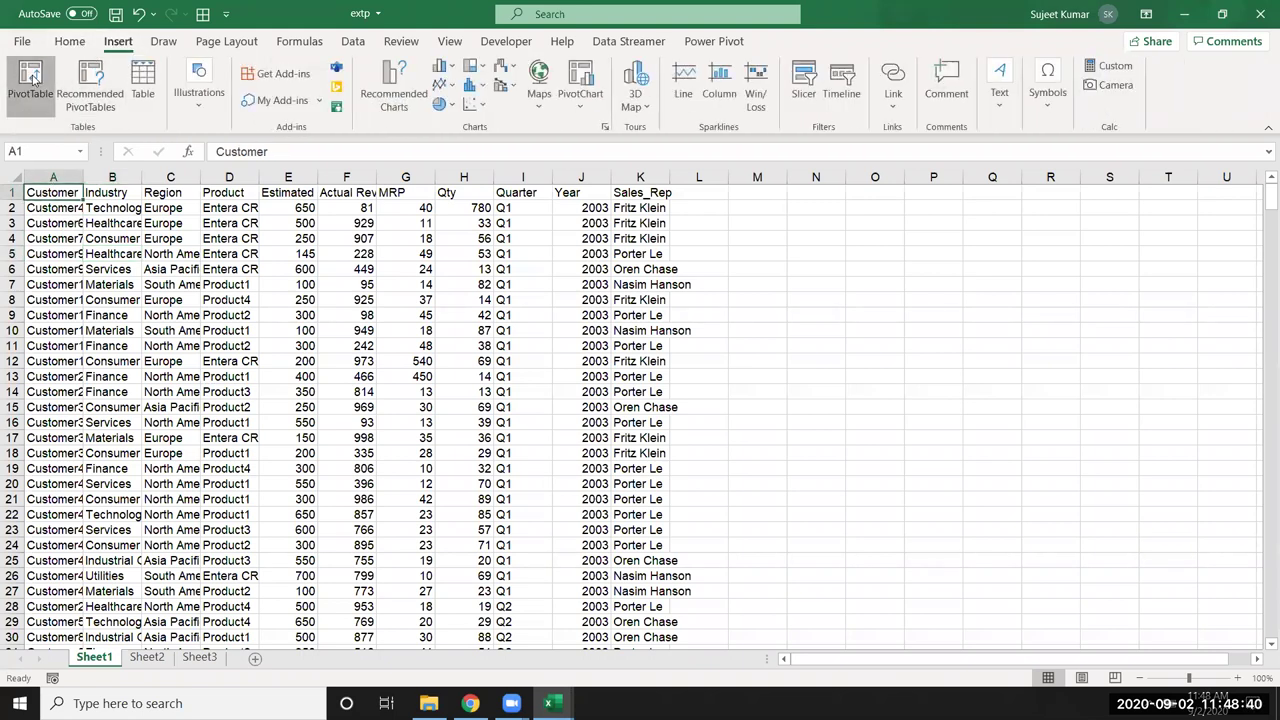
{"action": "left_click", "coordinate": [30, 85]}
{"action": "left_click", "coordinate": [855, 520]}
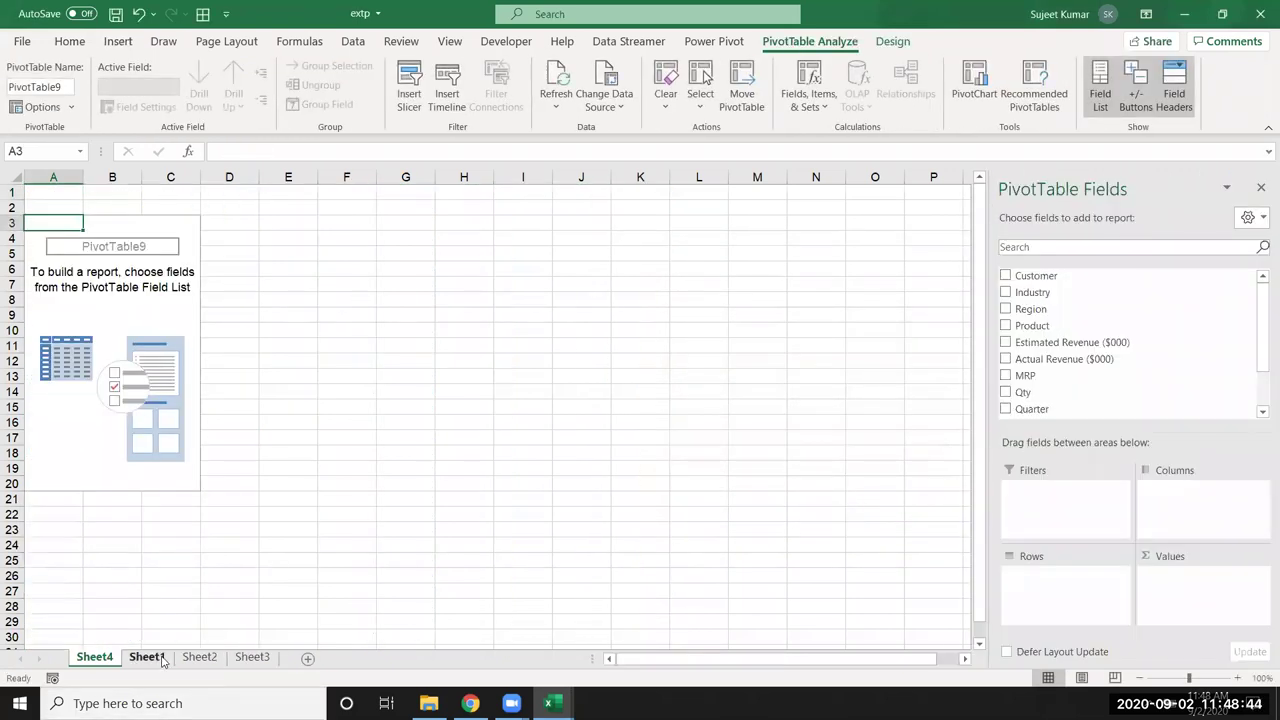
{"action": "left_click", "coordinate": [160, 659]}
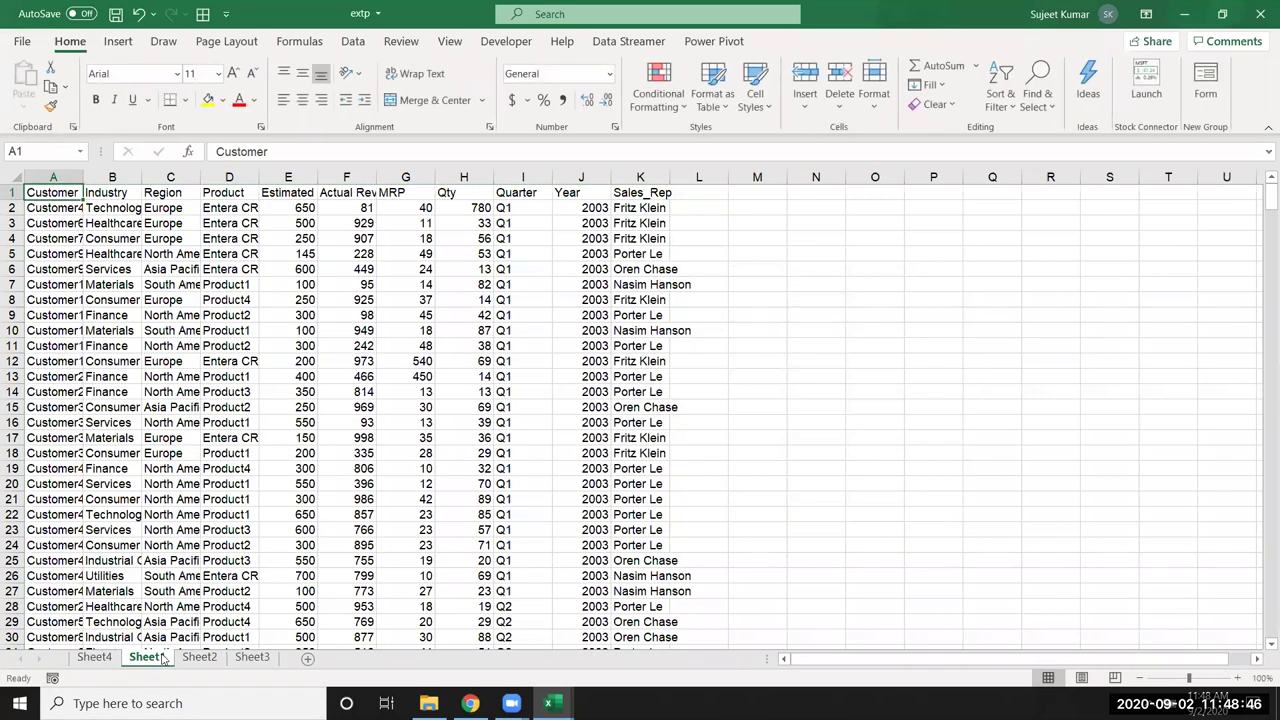
{"action": "left_click", "coordinate": [112, 662]}
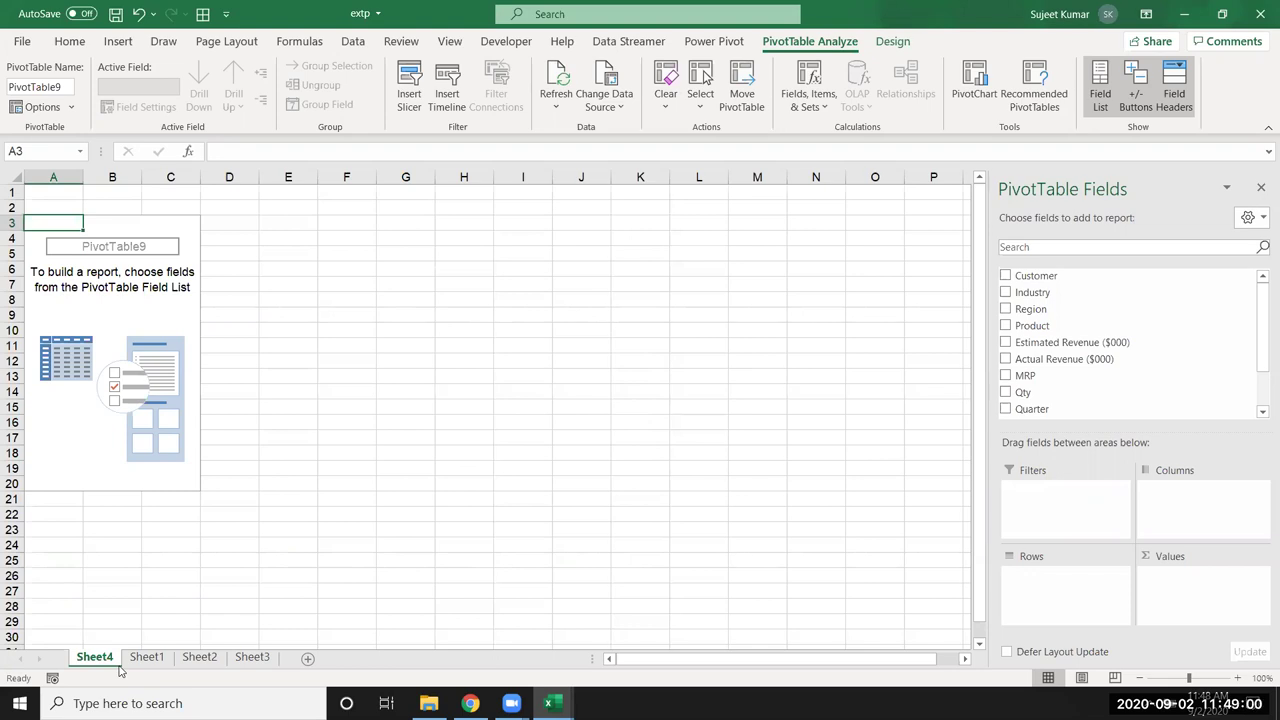
Put Sales_Rep in the pivot rows and Qty in Values, giving a 25904 Grand Total.
{"action": "mouse_move", "coordinate": [1033, 292]}
{"action": "left_click_drag", "start_coordinate": [1030, 309], "coordinate": [1061, 603]}
{"action": "left_click_drag", "start_coordinate": [1050, 577], "coordinate": [1140, 360]}
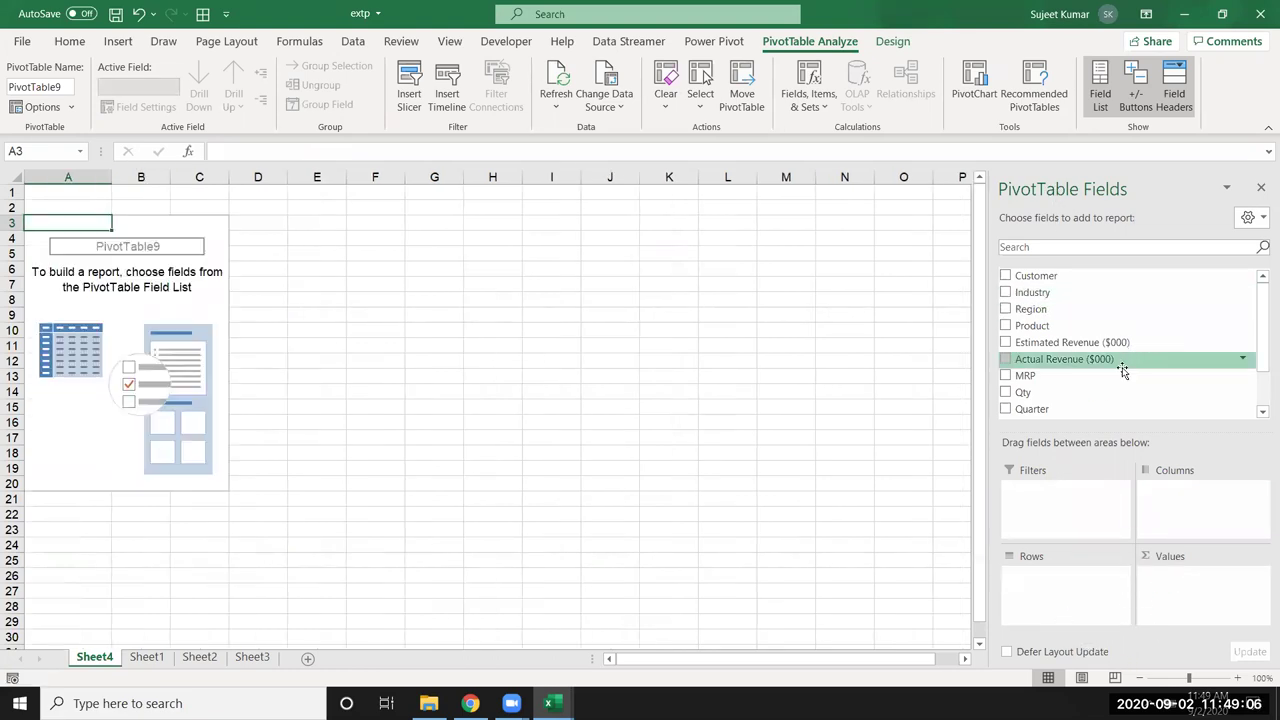
{"action": "scroll", "coordinate": [1065, 392], "scroll_direction": "down", "scroll_amount": 1}
{"action": "left_click_drag", "start_coordinate": [1063, 392], "coordinate": [1060, 600]}
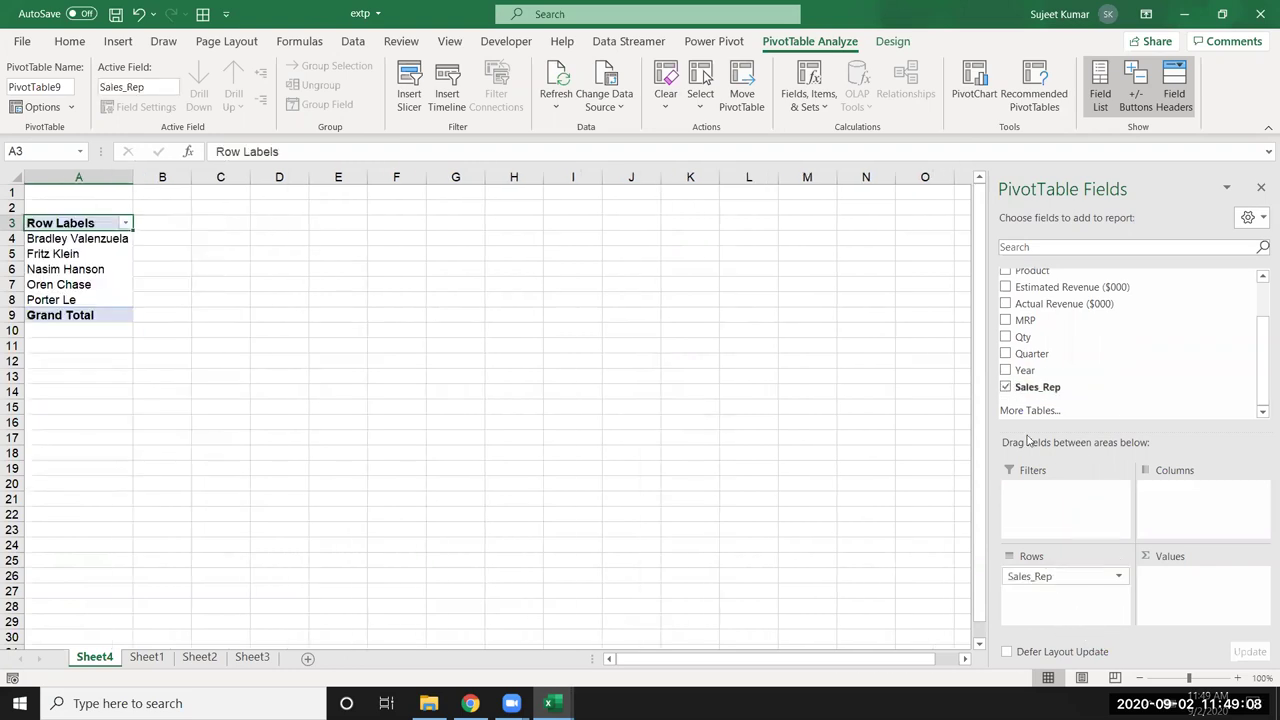
{"action": "left_click_drag", "start_coordinate": [1027, 337], "coordinate": [1191, 607]}
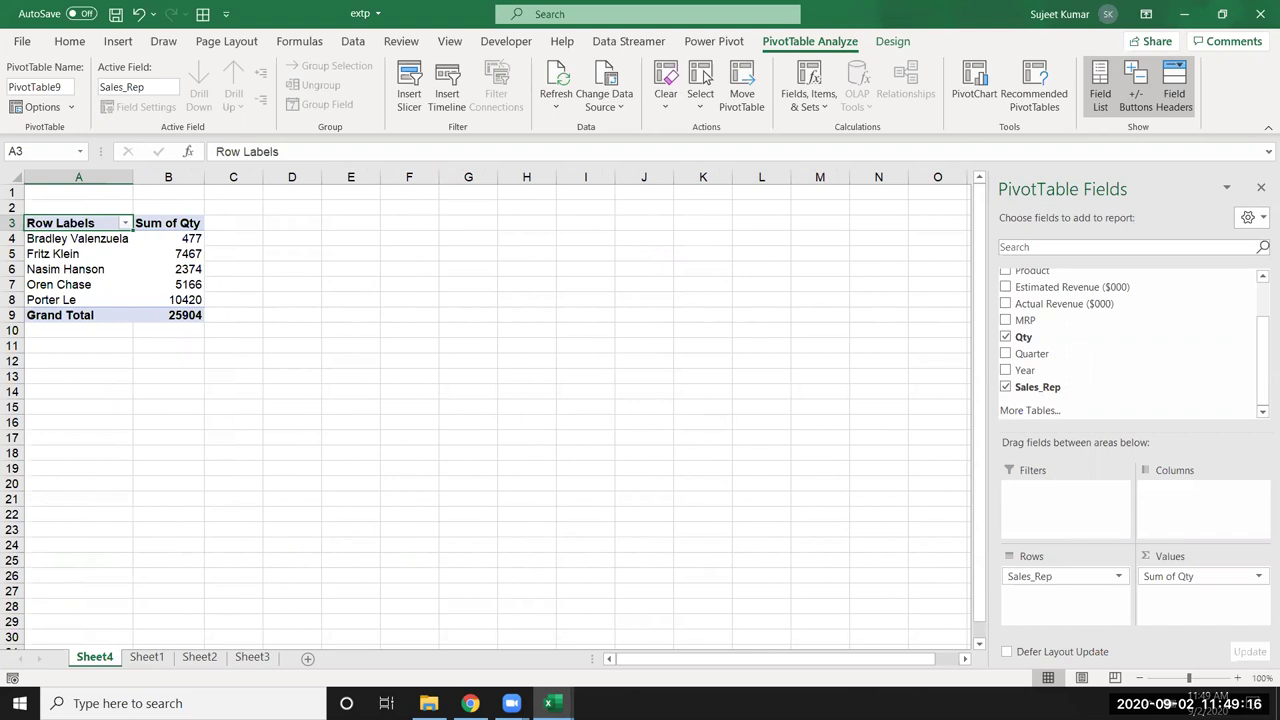
Below the Sheet1 data, label new row 505 'Target' across A505:D505.
{"action": "left_click", "coordinate": [146, 657]}
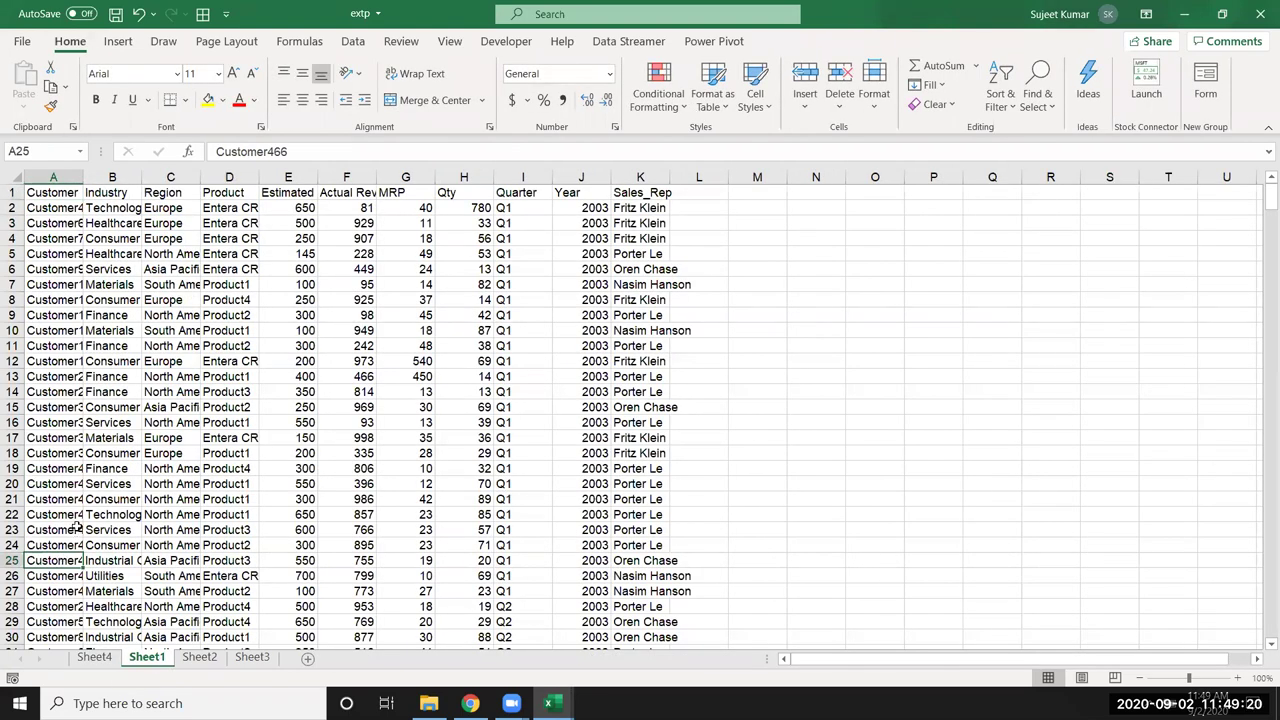
{"action": "key", "text": "ctrl+Down"}
{"action": "key", "text": "Down"}
{"action": "type", "text": "Target"}
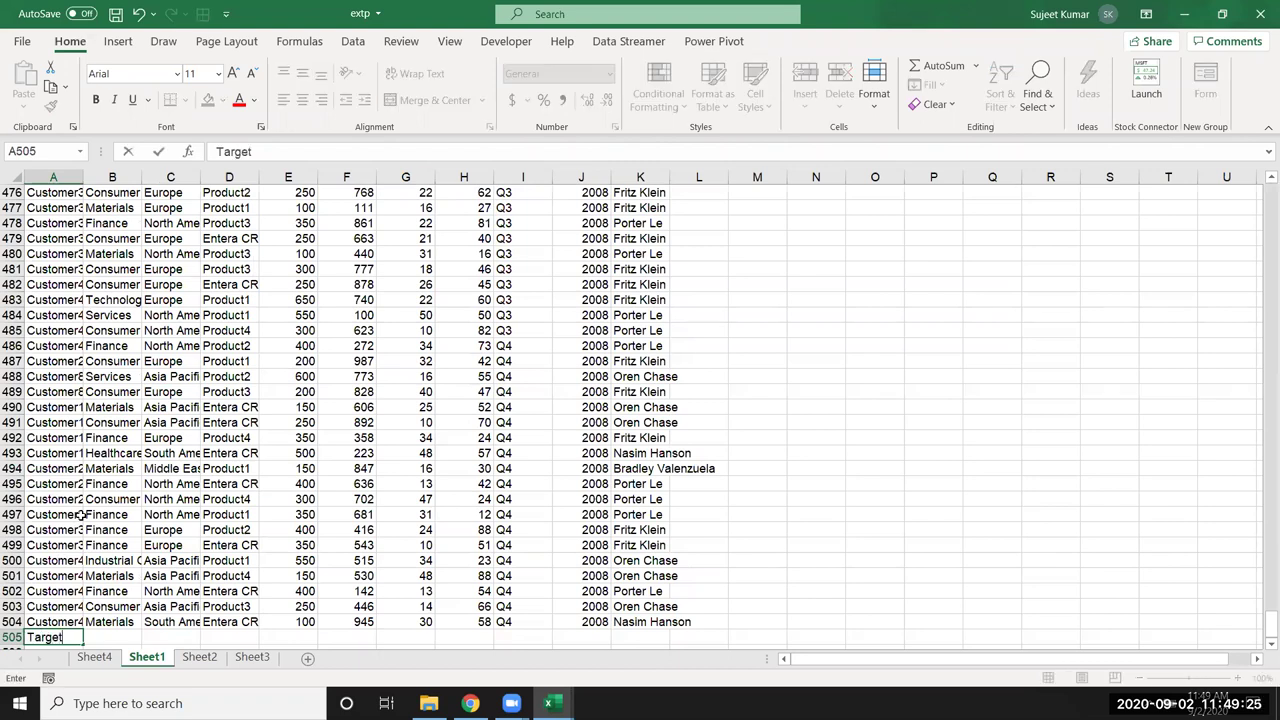
{"action": "key", "text": "Return"}
{"action": "key", "text": "Up"}
{"action": "key", "text": "shift+Right"}
{"action": "key", "text": "shift+Right"}
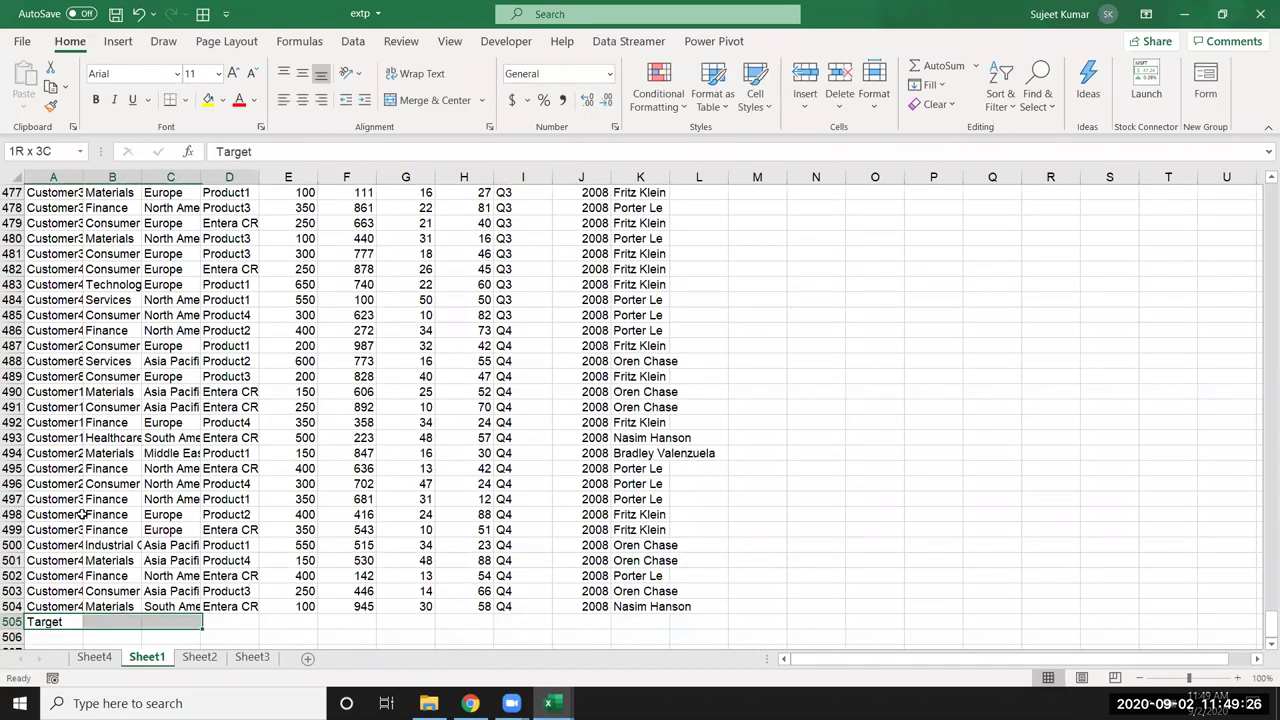
{"action": "key", "text": "shift+Right"}
{"action": "key", "text": "ctrl+r"}
Enter 'Target' in K505 under Sales_Rep.
{"action": "key", "text": "Right"}
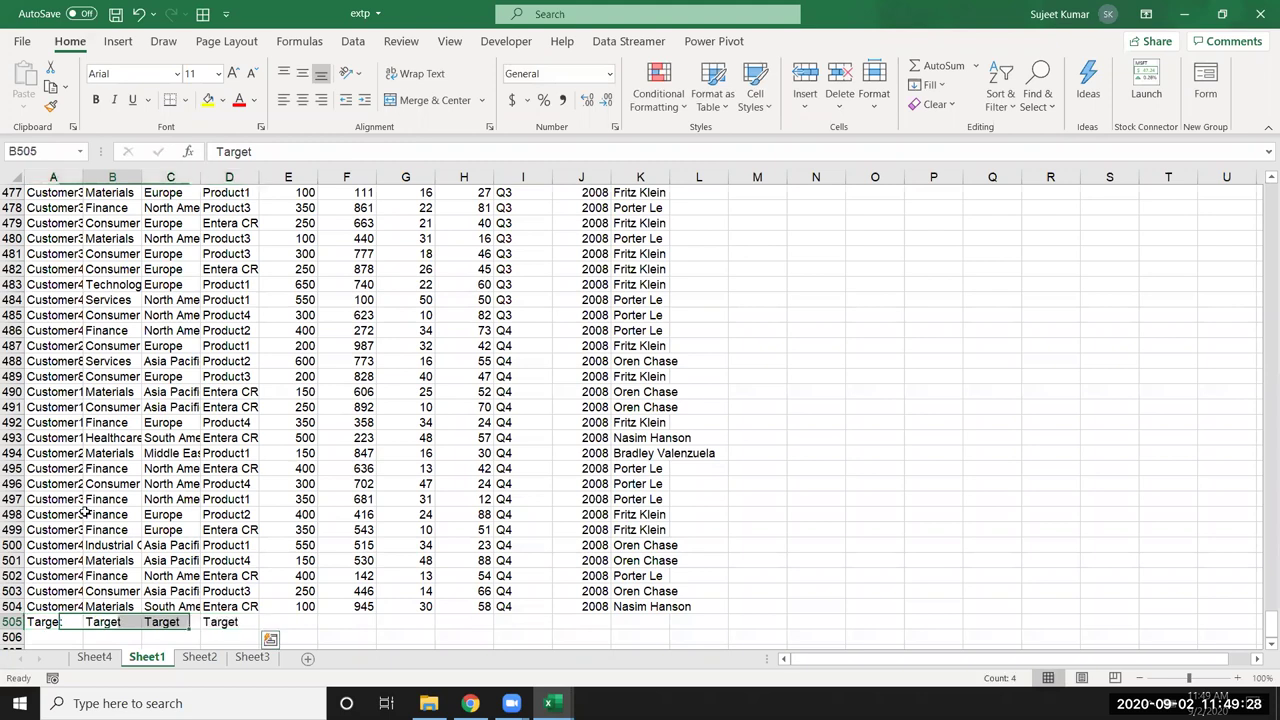
{"action": "key", "text": "Right"}
{"action": "key", "text": "Right"}
{"action": "key", "text": "Right"}
{"action": "key", "text": "Right"}
{"action": "key", "text": "Right"}
{"action": "key", "text": "Right"}
{"action": "key", "text": "Right"}
{"action": "key", "text": "Left"}
{"action": "key", "text": "Left"}
{"action": "type", "text": "TYa"}
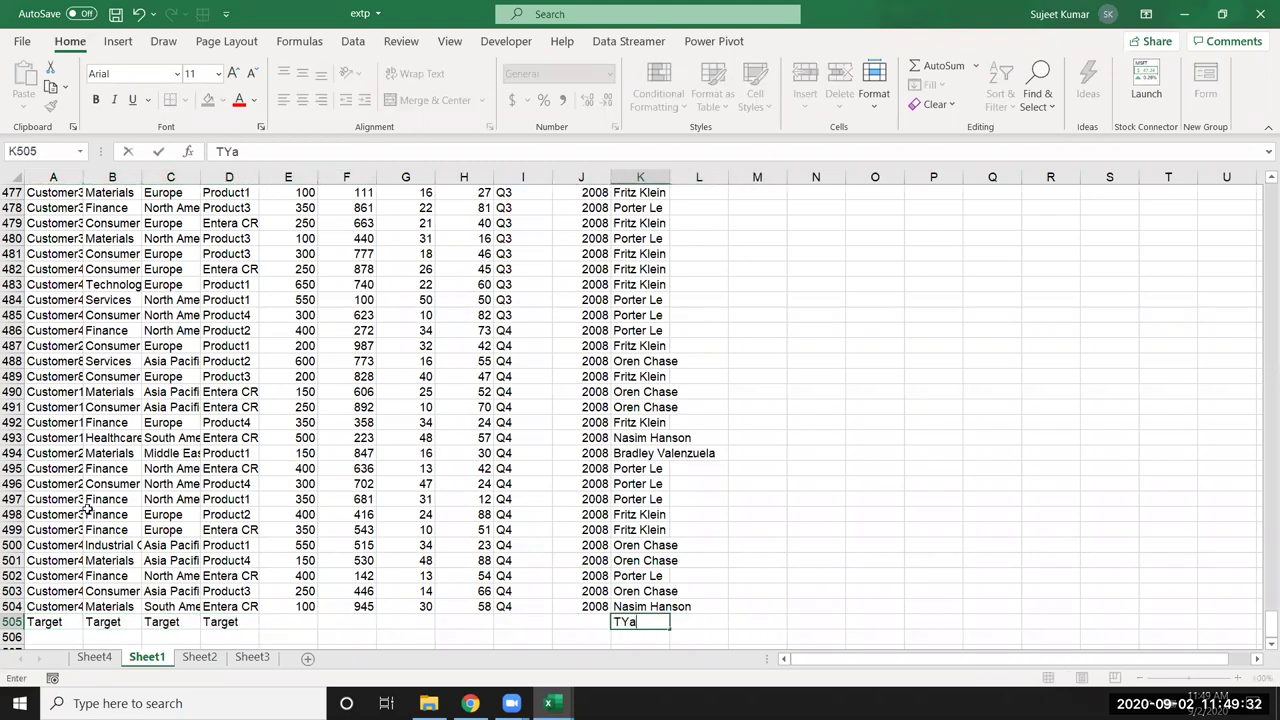
{"action": "type", "text": "get"}
{"action": "key", "text": "ctrl+Return"}
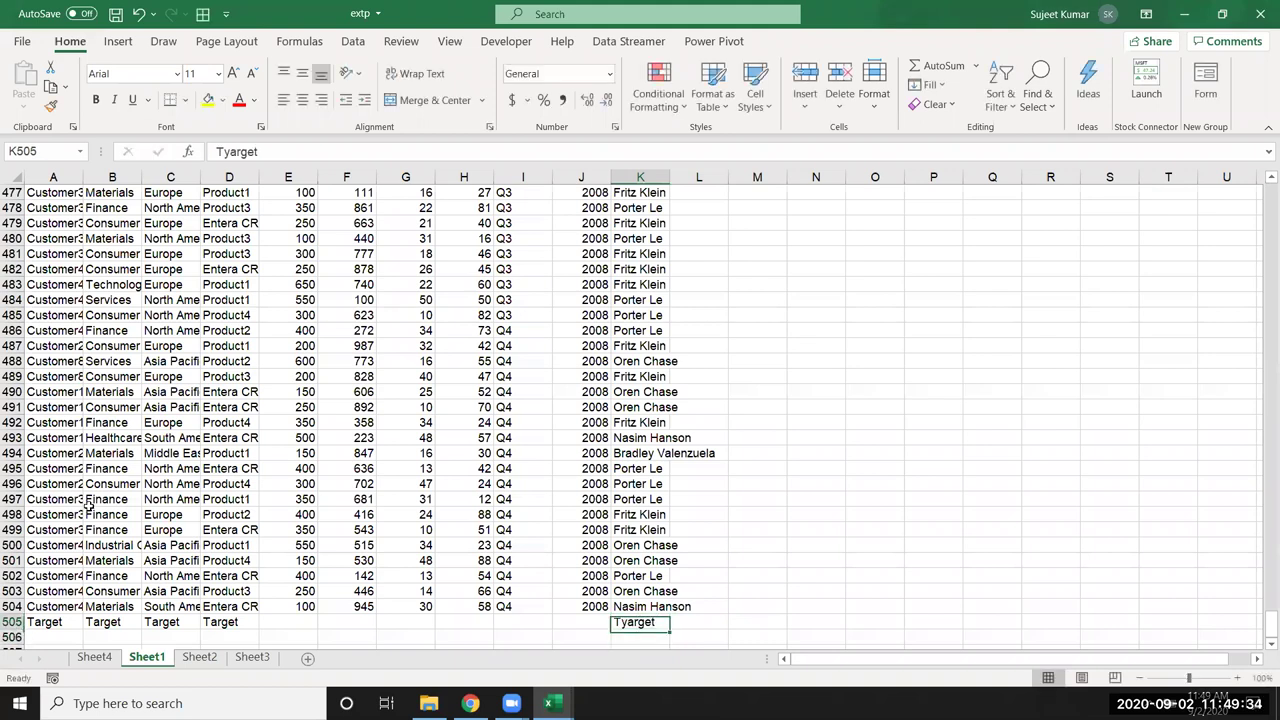
{"action": "type", "text": "Tar"}
{"action": "type", "text": "get"}
{"action": "key", "text": "Left"}
{"action": "key", "text": "Left"}
{"action": "key", "text": "Left"}
{"action": "key", "text": "Left"}
{"action": "key", "text": "Left"}
{"action": "key", "text": "Left"}
Enter 12000 as the Target quantity in H505.
{"action": "key", "text": "Right"}
{"action": "key", "text": "Right"}
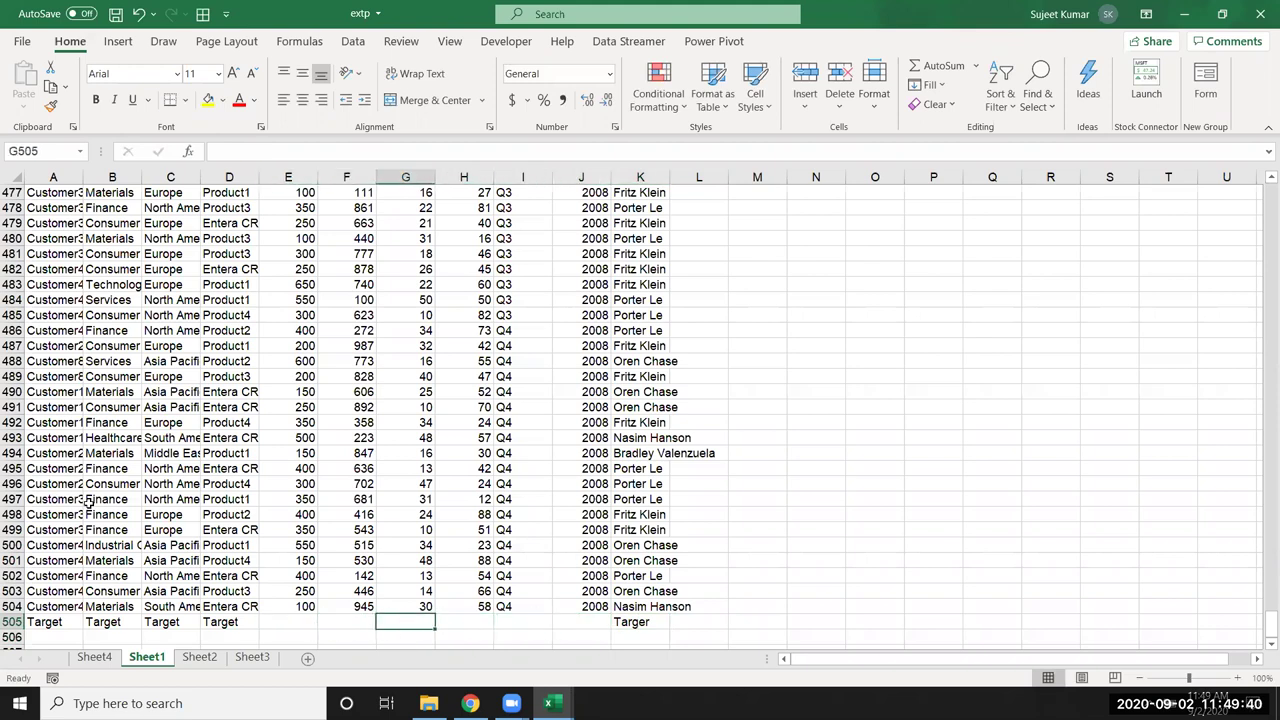
{"action": "key", "text": "Right"}
{"action": "type", "text": "82"}
{"action": "key", "text": "Escape"}
{"action": "type", "text": "12000"}
{"action": "key", "text": "Return"}
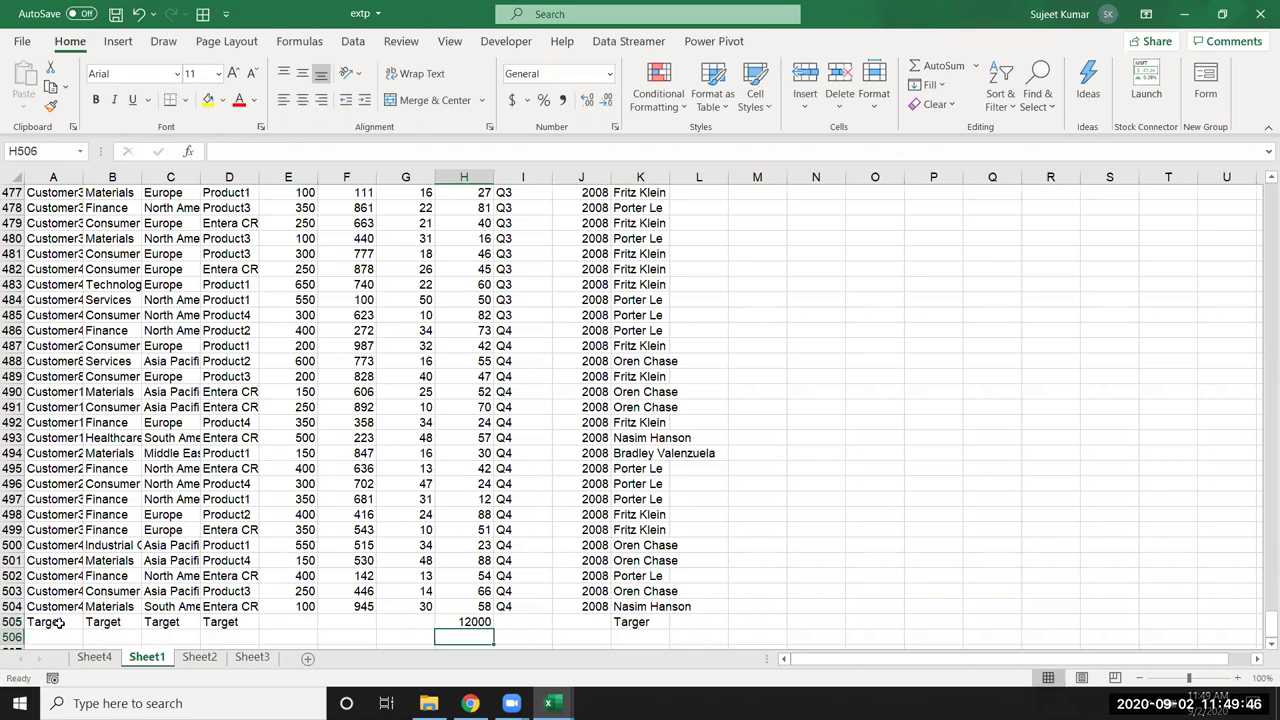
{"action": "left_click_drag", "start_coordinate": [62, 625], "coordinate": [110, 623]}
{"action": "left_click", "coordinate": [494, 590], "text": "shift"}
Refresh the Sheet4 pivot table.
{"action": "left_click", "coordinate": [94, 657]}
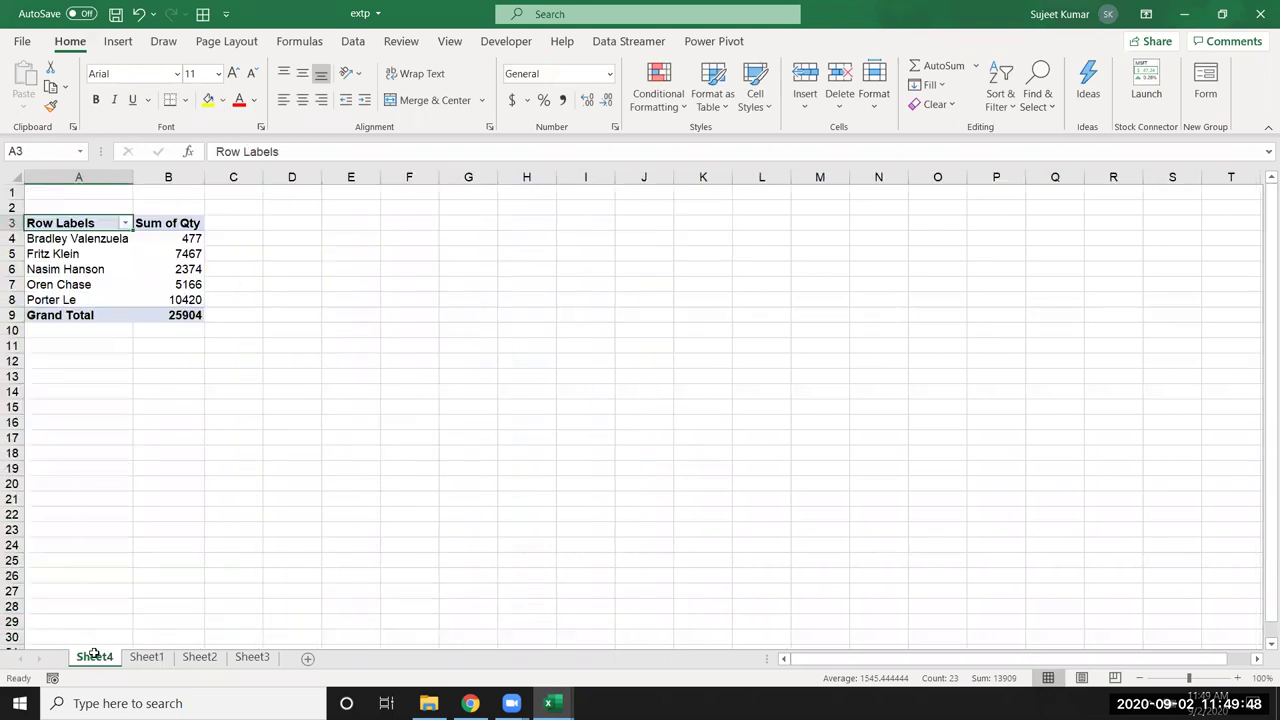
{"action": "left_click", "coordinate": [76, 304]}
{"action": "right_click", "coordinate": [76, 304]}
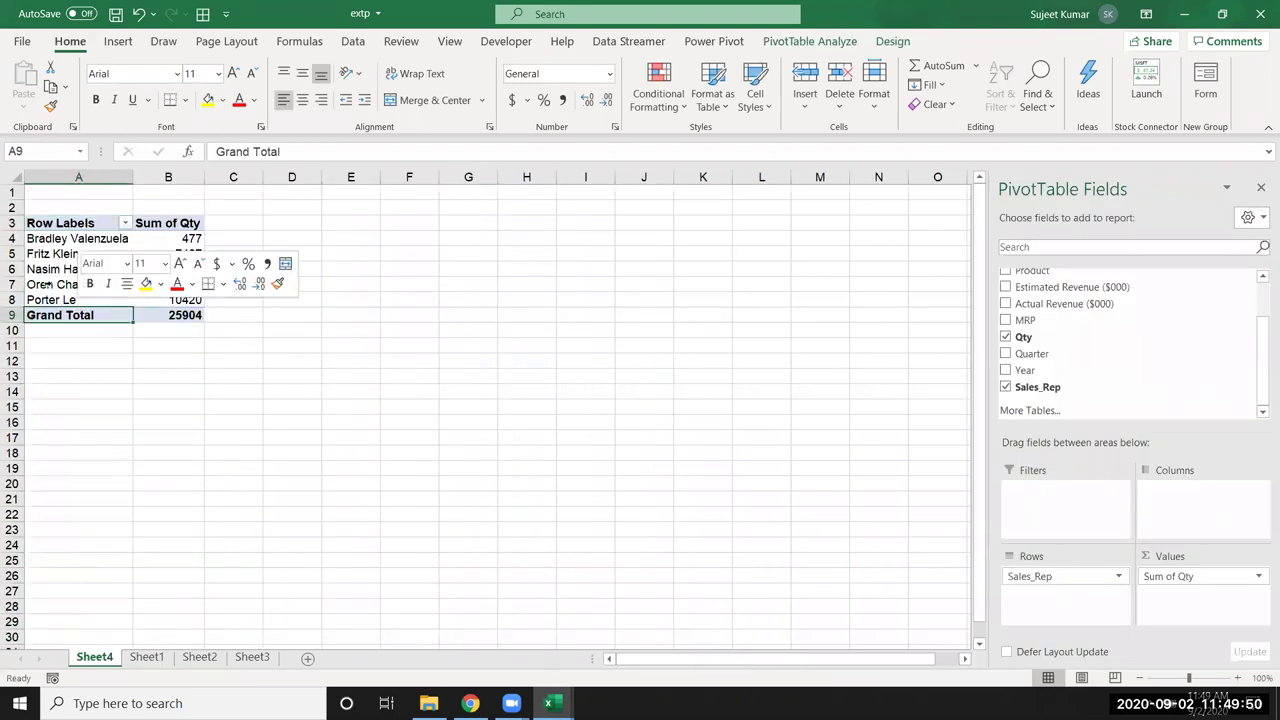
{"action": "right_click", "coordinate": [56, 287]}
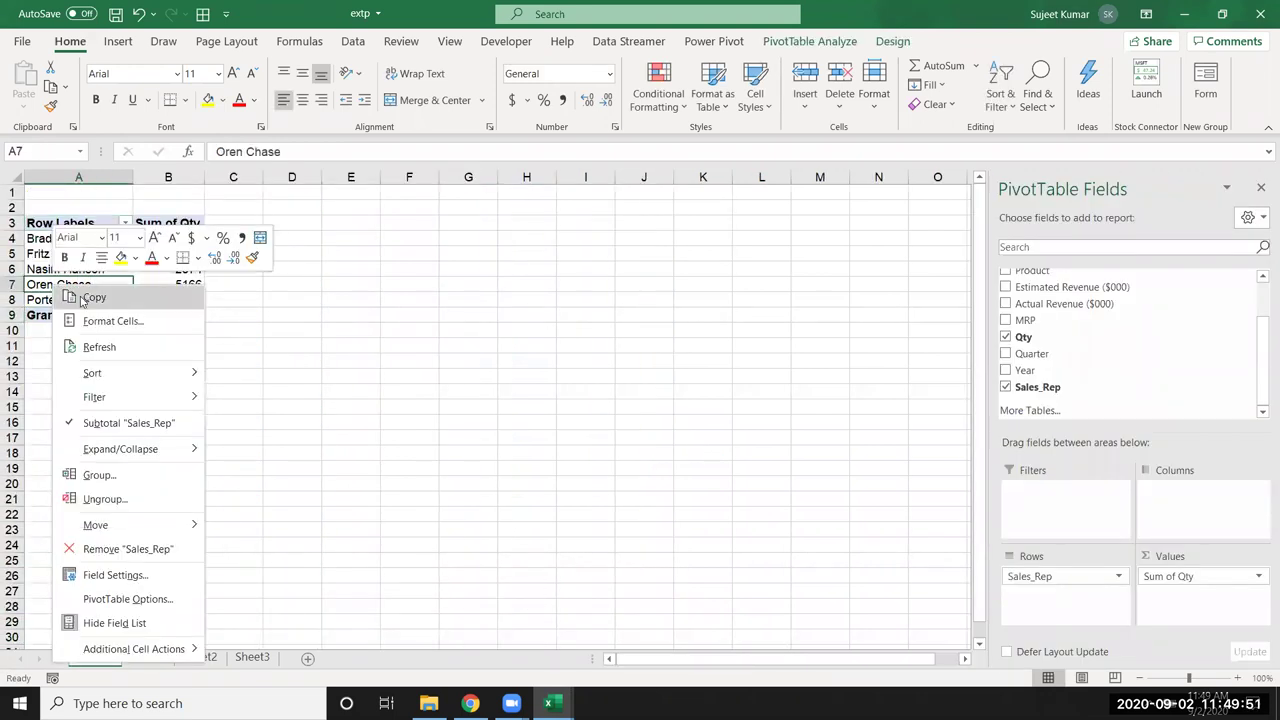
{"action": "left_click", "coordinate": [107, 350]}
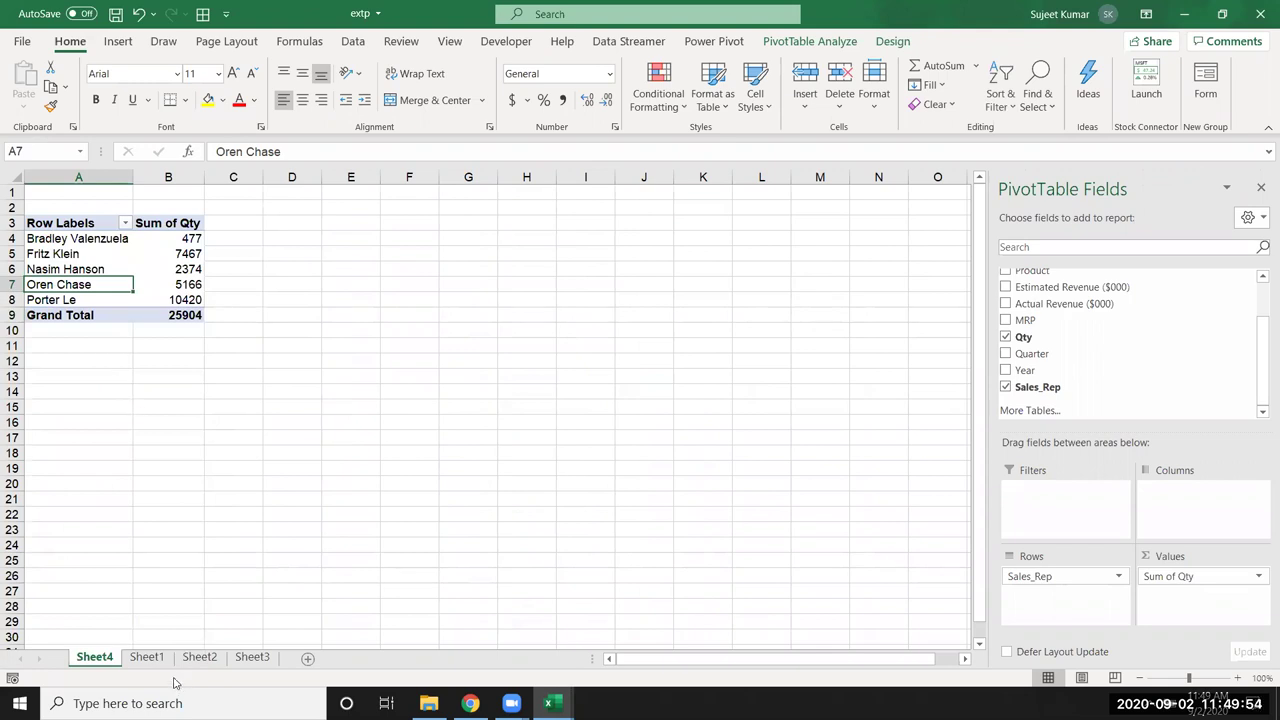
Change the Qty in H487 on Sheet1 from 42 to 124.
{"action": "left_click", "coordinate": [146, 657]}
{"action": "left_click_drag", "start_coordinate": [600, 452], "coordinate": [230, 345]}
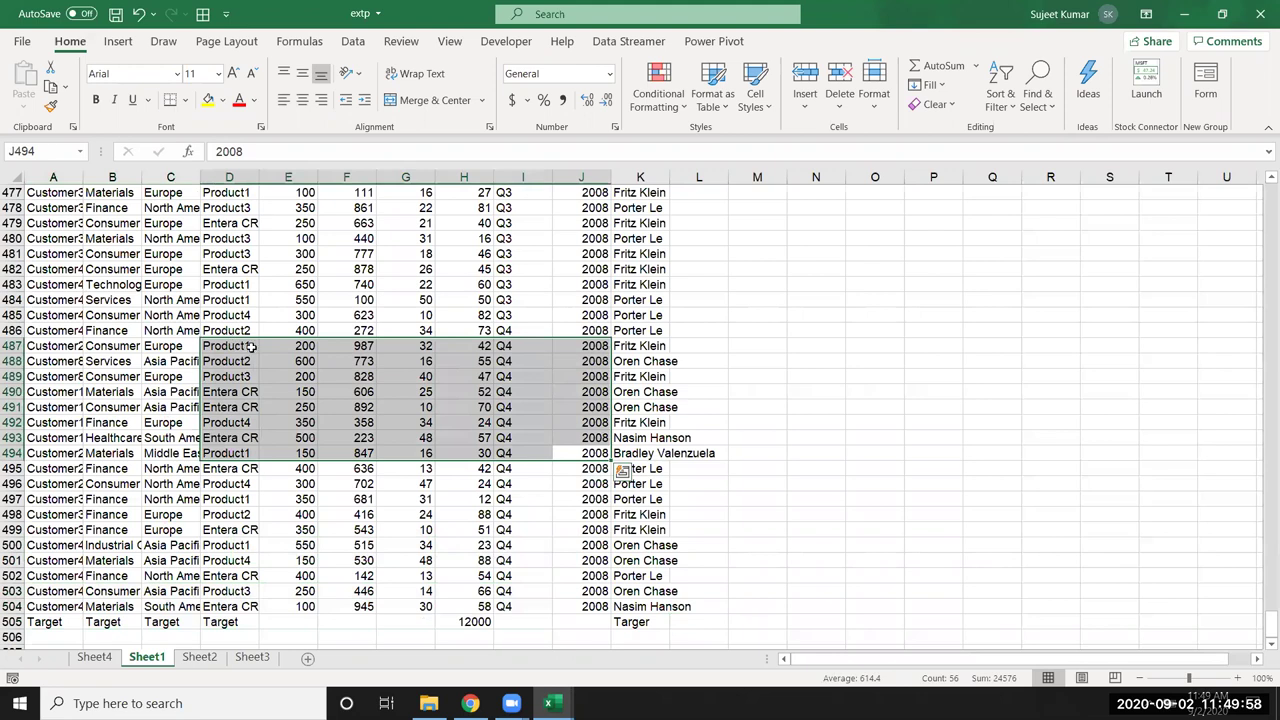
{"action": "left_click", "coordinate": [458, 350]}
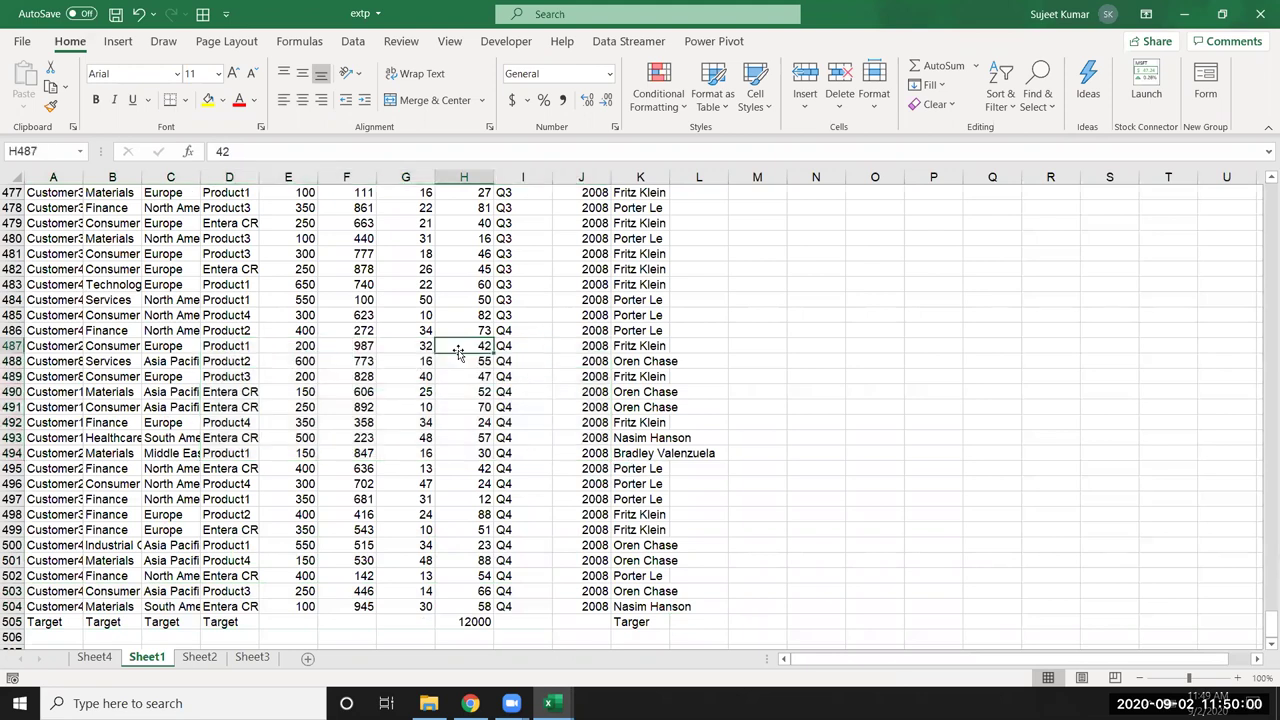
{"action": "type", "text": "124"}
{"action": "key", "text": "Return"}
Refresh the pivot so that rep shows 7549 and the Grand Total reads 25986.
{"action": "left_click", "coordinate": [94, 657]}
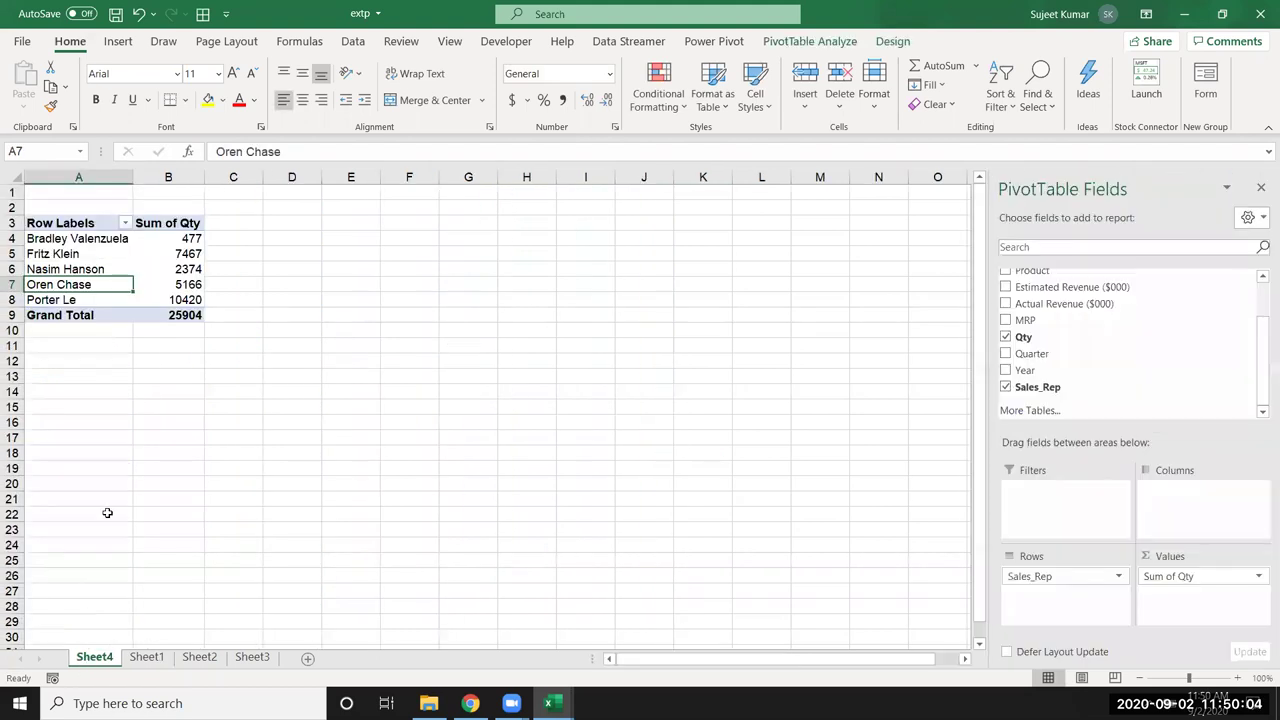
{"action": "right_click", "coordinate": [170, 264]}
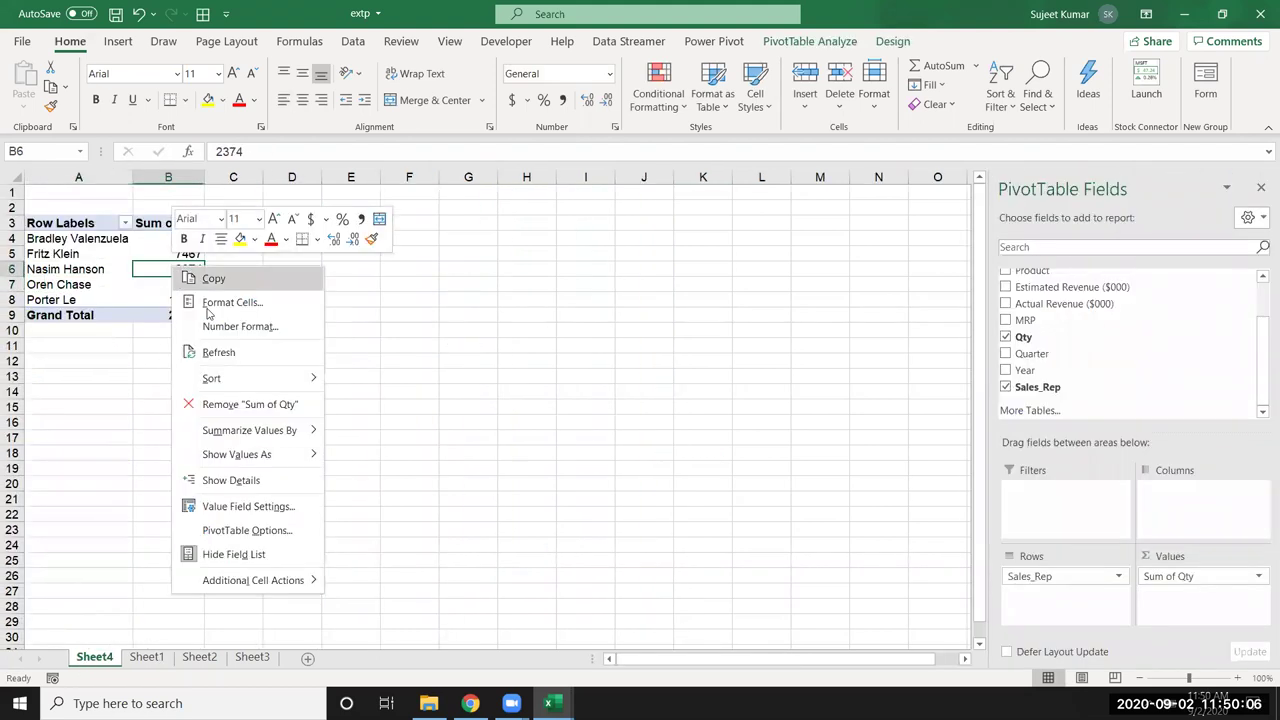
{"action": "left_click", "coordinate": [232, 353]}
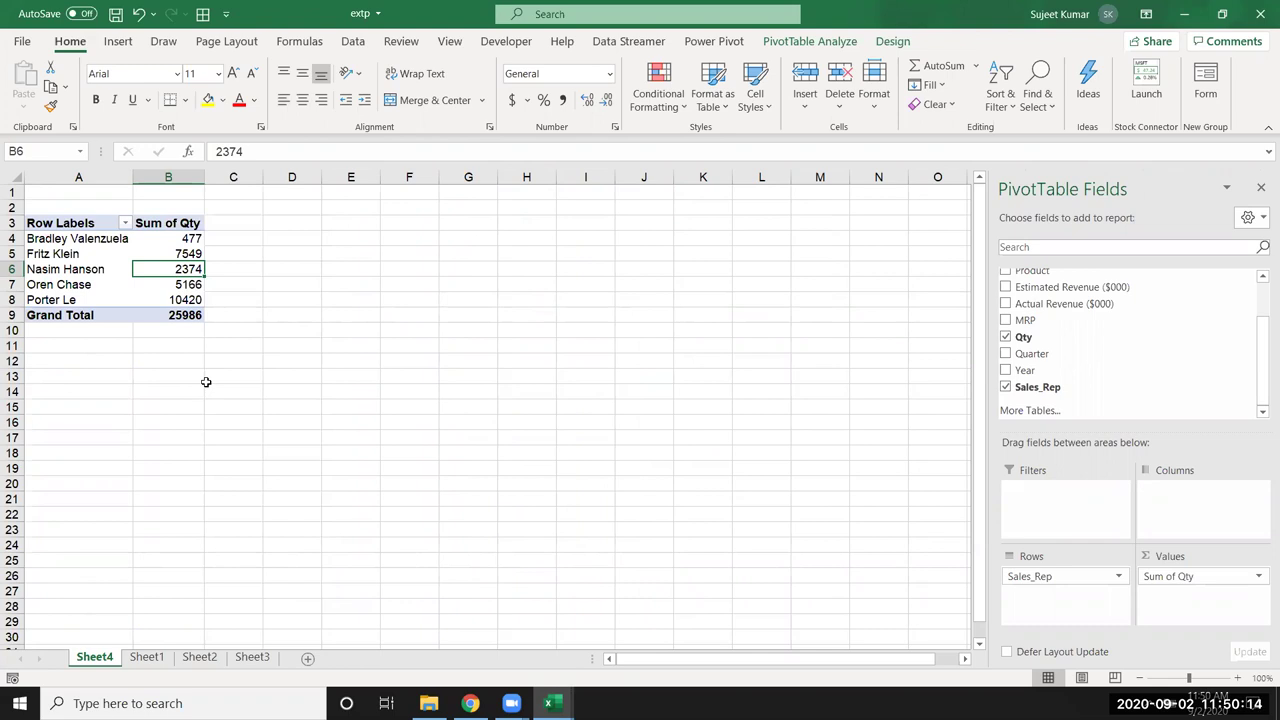
{"action": "left_click", "coordinate": [150, 655]}
Change the pivot's data source to Sheet1!$A$1:$K$505 so it includes the Target row.
{"action": "scroll", "coordinate": [123, 562], "scroll_direction": "down", "scroll_amount": 2}
{"action": "left_click", "coordinate": [48, 530]}
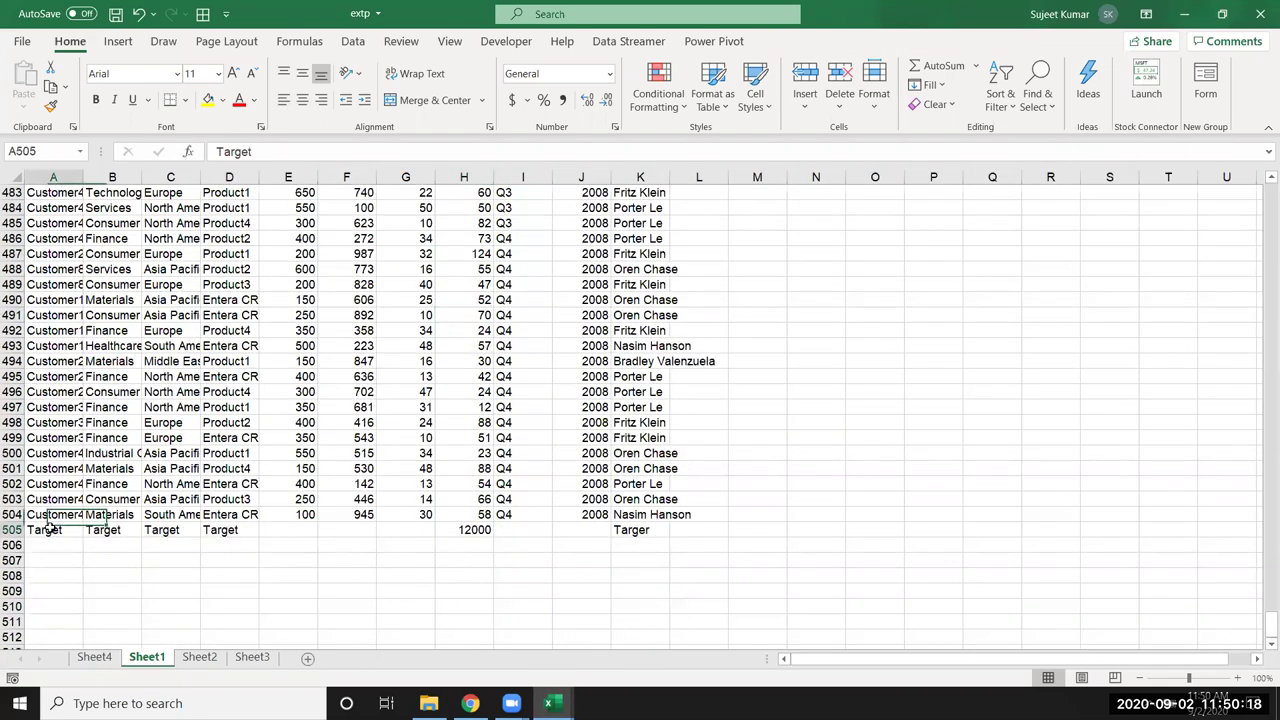
{"action": "left_click_drag", "start_coordinate": [48, 530], "coordinate": [640, 530]}
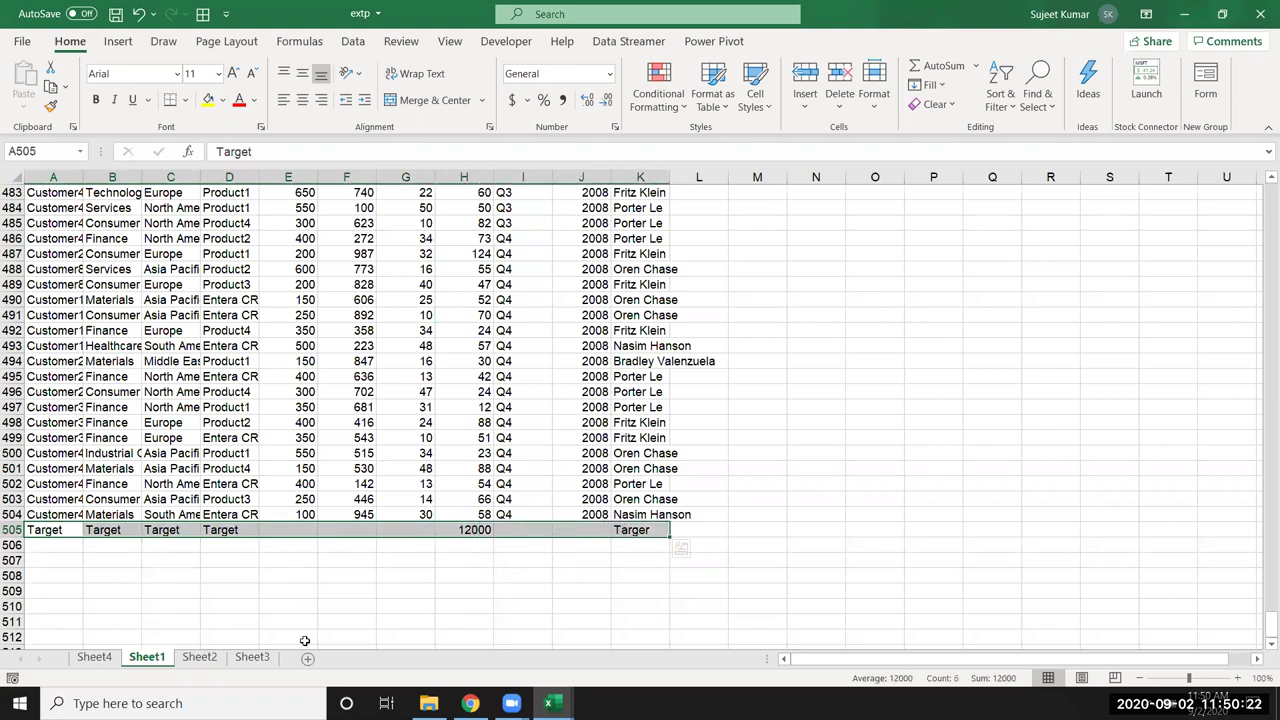
{"action": "left_click", "coordinate": [95, 657]}
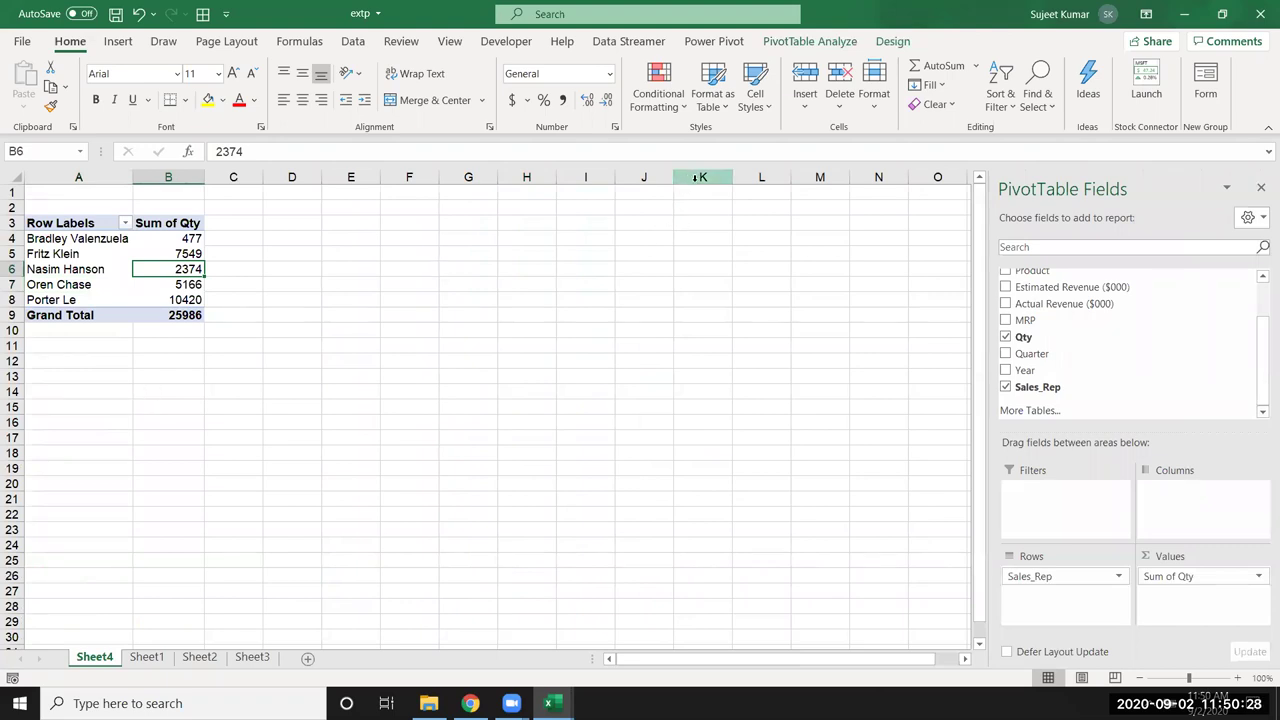
{"action": "left_click", "coordinate": [809, 44]}
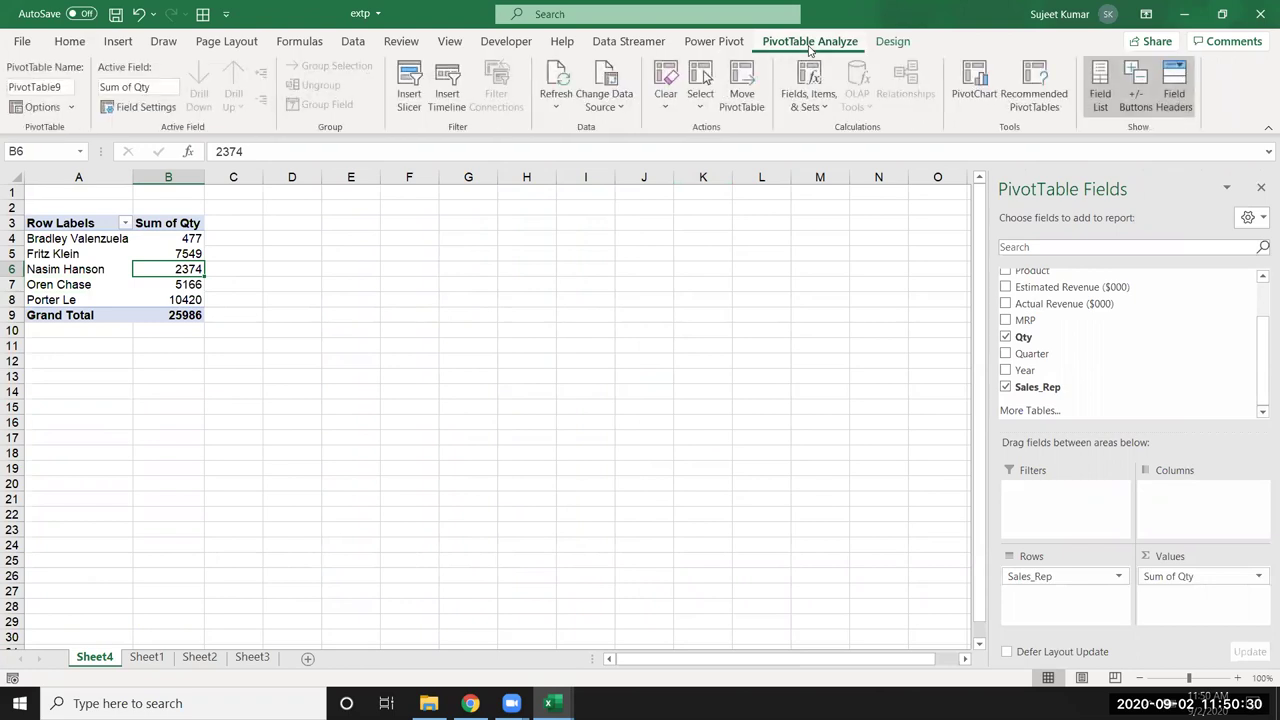
{"action": "left_click", "coordinate": [612, 108]}
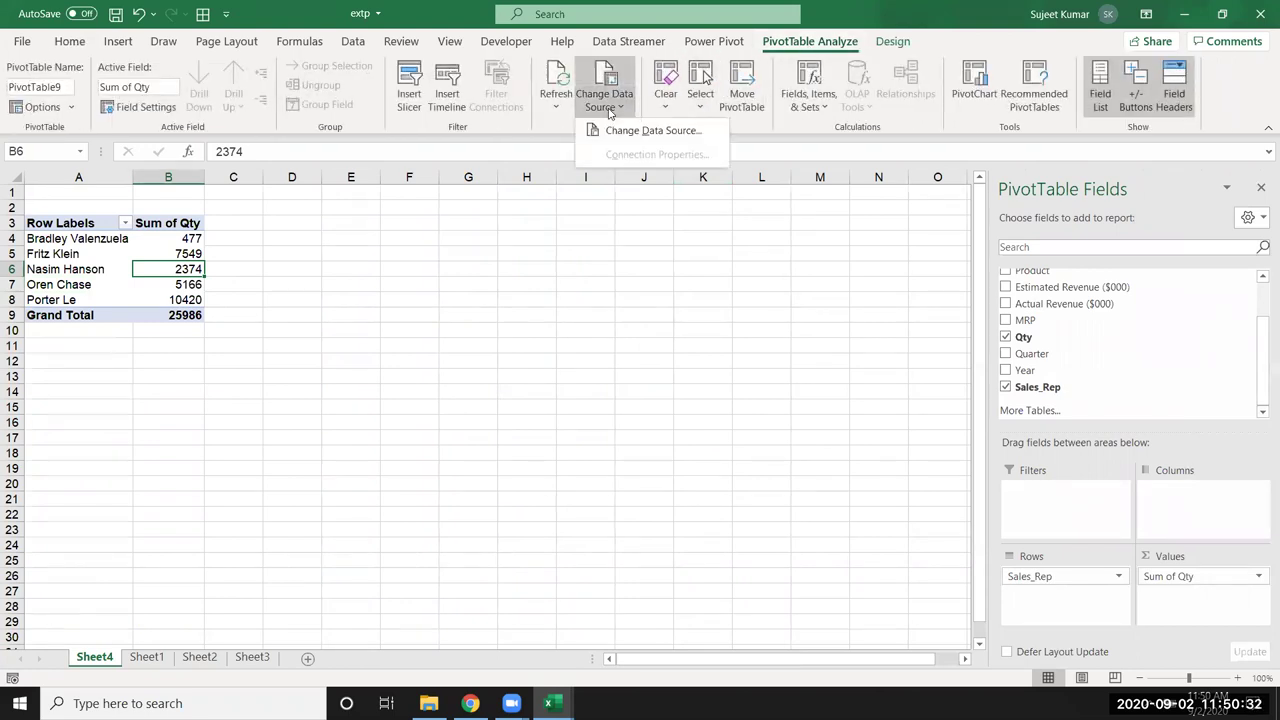
{"action": "left_click", "coordinate": [623, 131]}
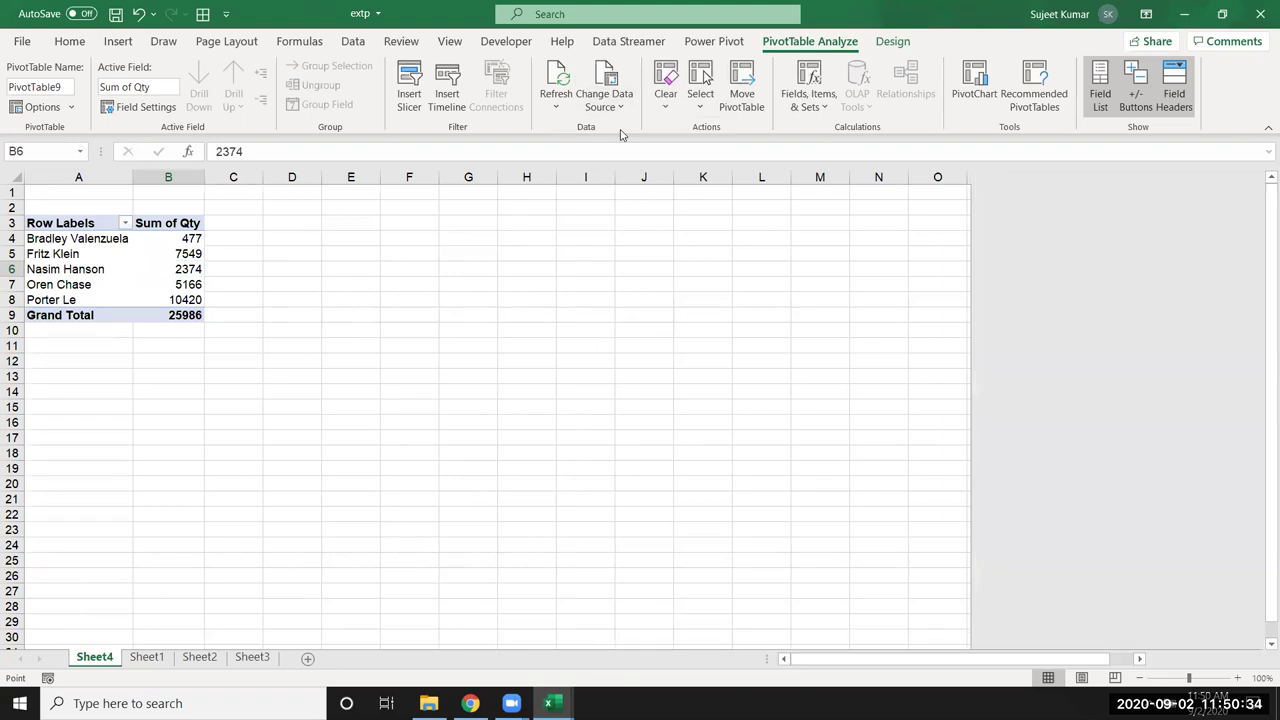
{"action": "scroll", "coordinate": [600, 220], "scroll_direction": "up", "scroll_amount": 2}
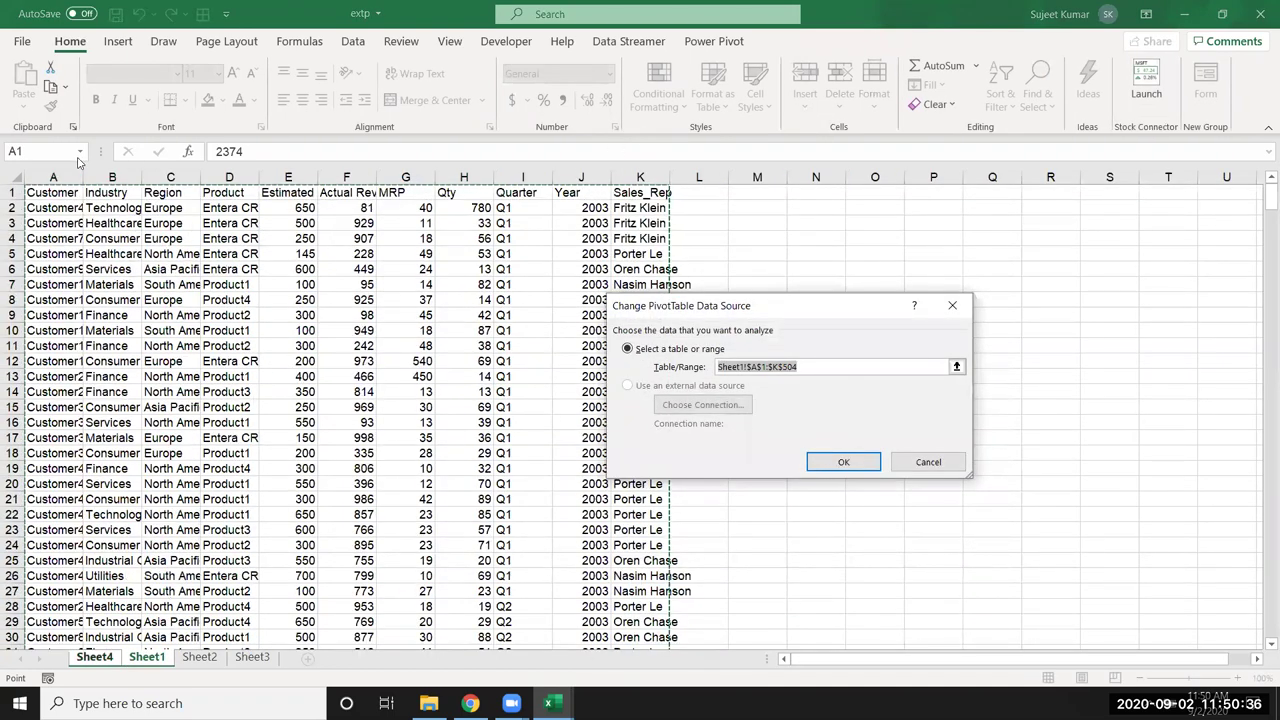
{"action": "left_click", "coordinate": [50, 187]}
{"action": "key", "text": "ctrl+shift+Right"}
{"action": "key", "text": "ctrl+shift+Down"}
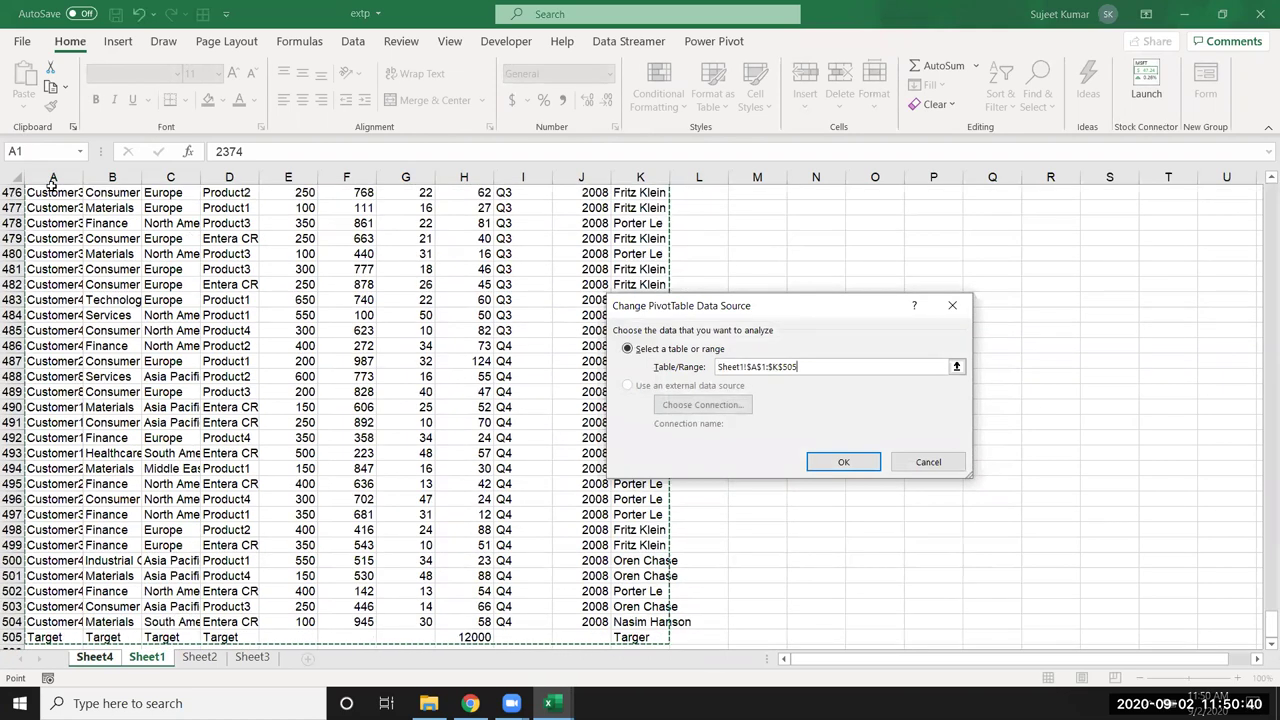
{"action": "scroll", "coordinate": [64, 238], "scroll_direction": "down", "scroll_amount": 3}
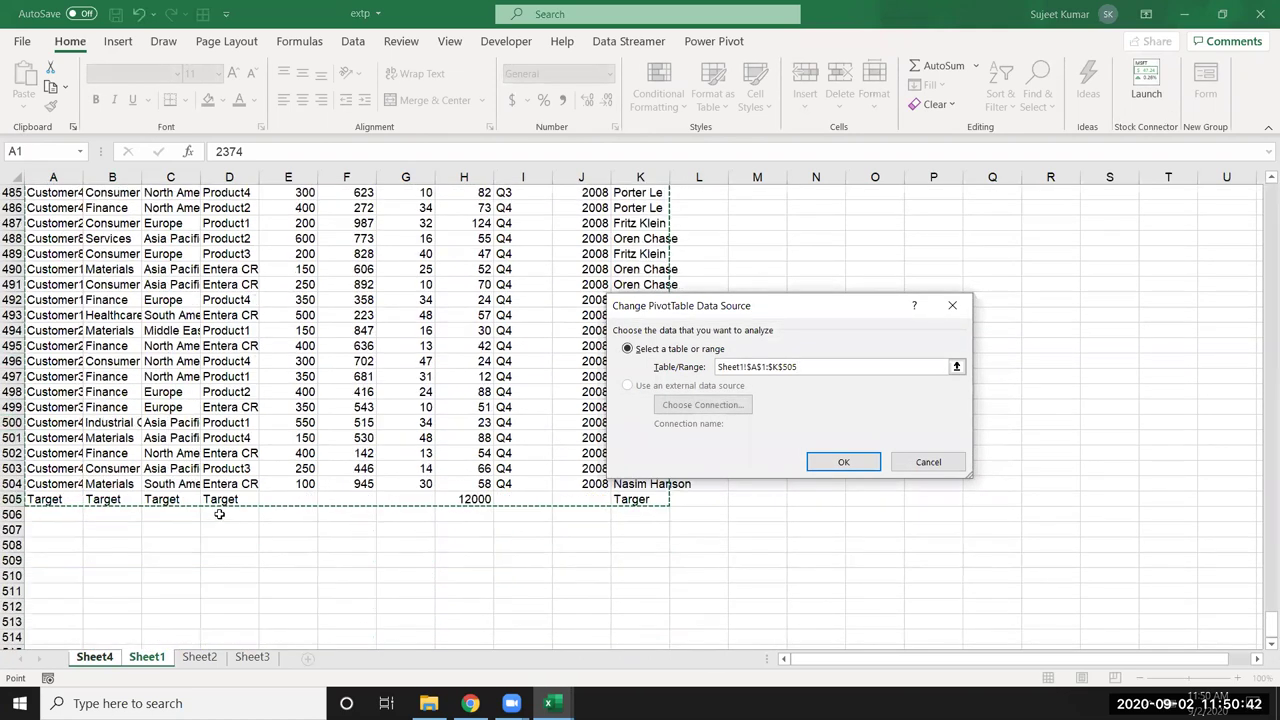
{"action": "left_click", "coordinate": [843, 462]}
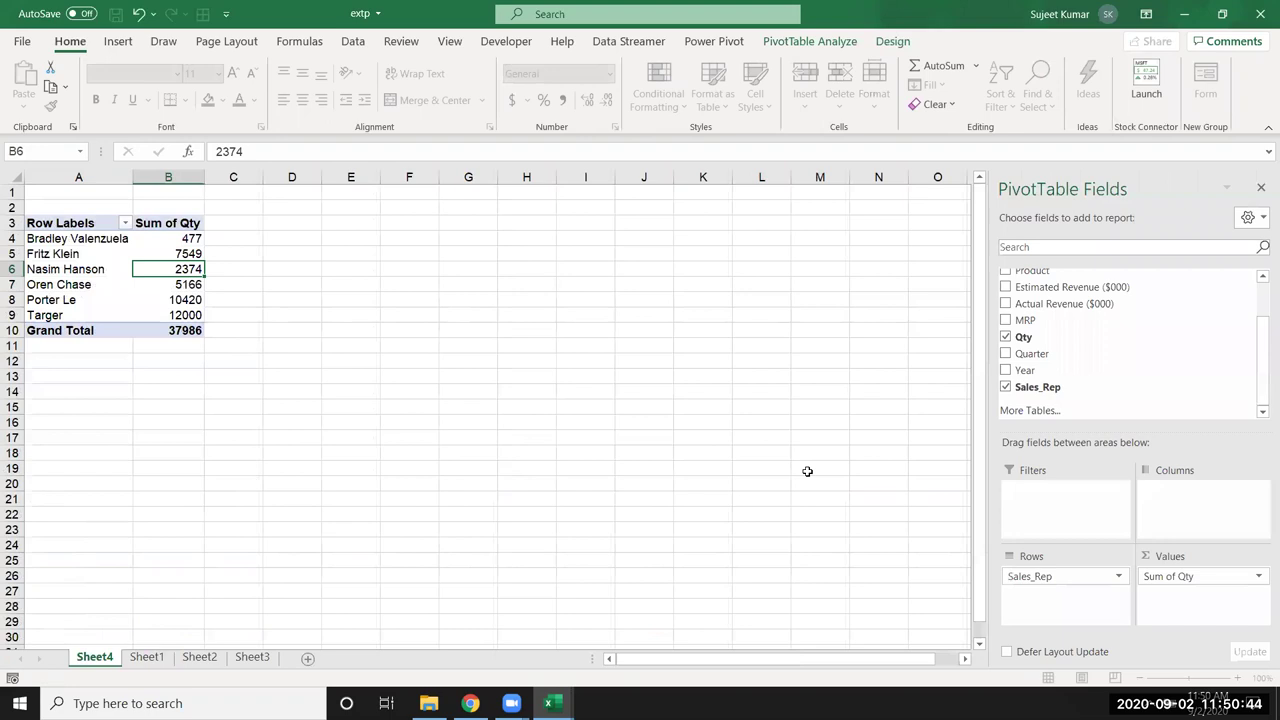
Rename the pivot's misspelled Targer row label to Target.
{"action": "left_click", "coordinate": [134, 315]}
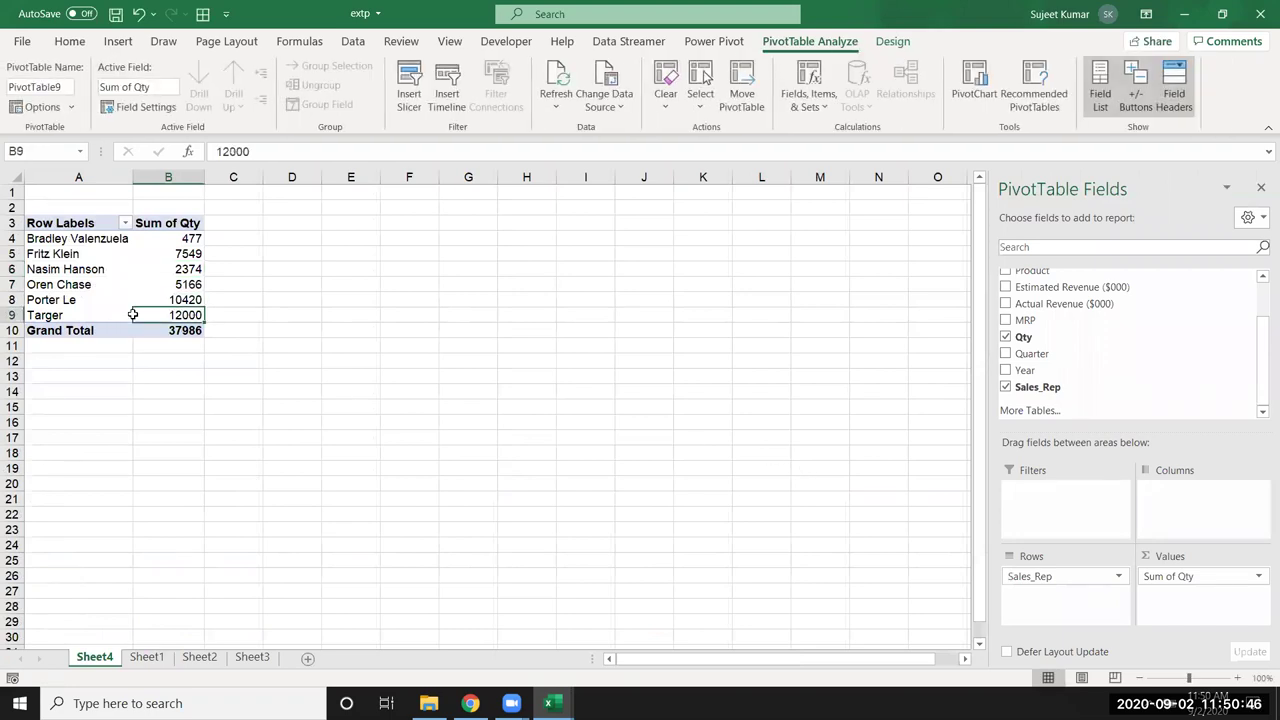
{"action": "left_click_drag", "start_coordinate": [133, 314], "coordinate": [120, 315]}
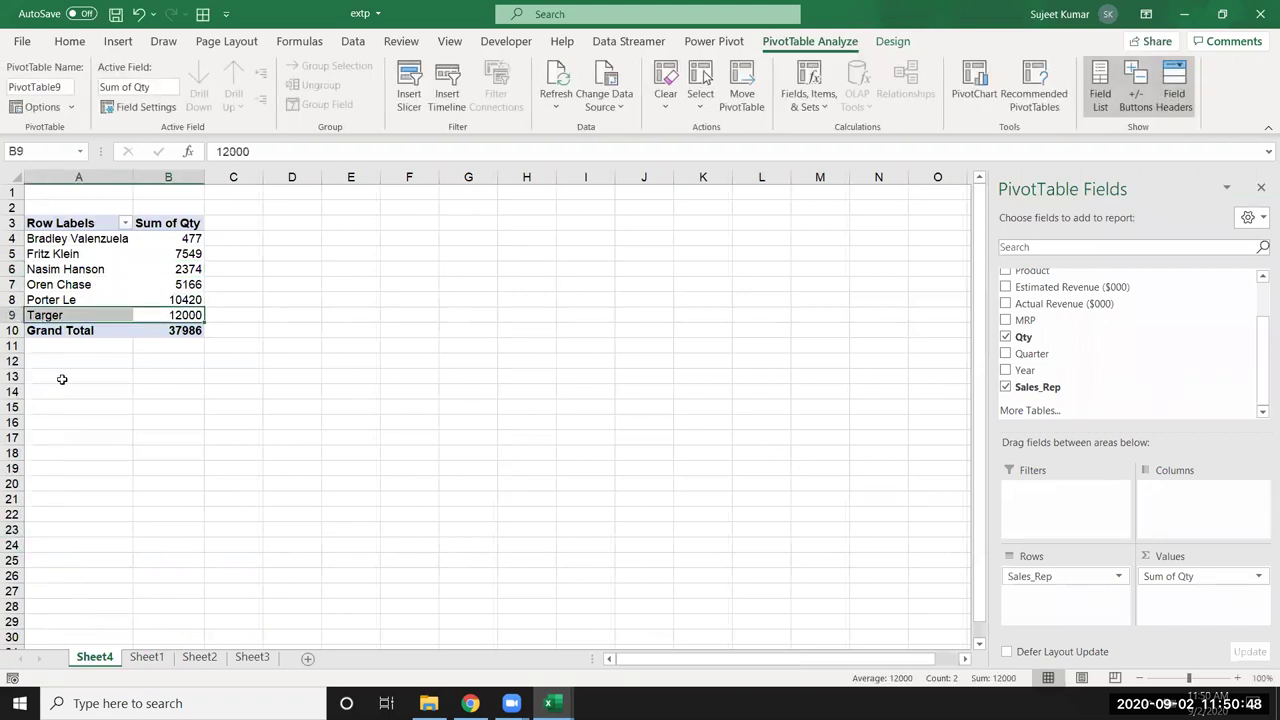
{"action": "double_click", "coordinate": [60, 316]}
{"action": "key", "text": "Escape"}
{"action": "type", "text": "Tar"}
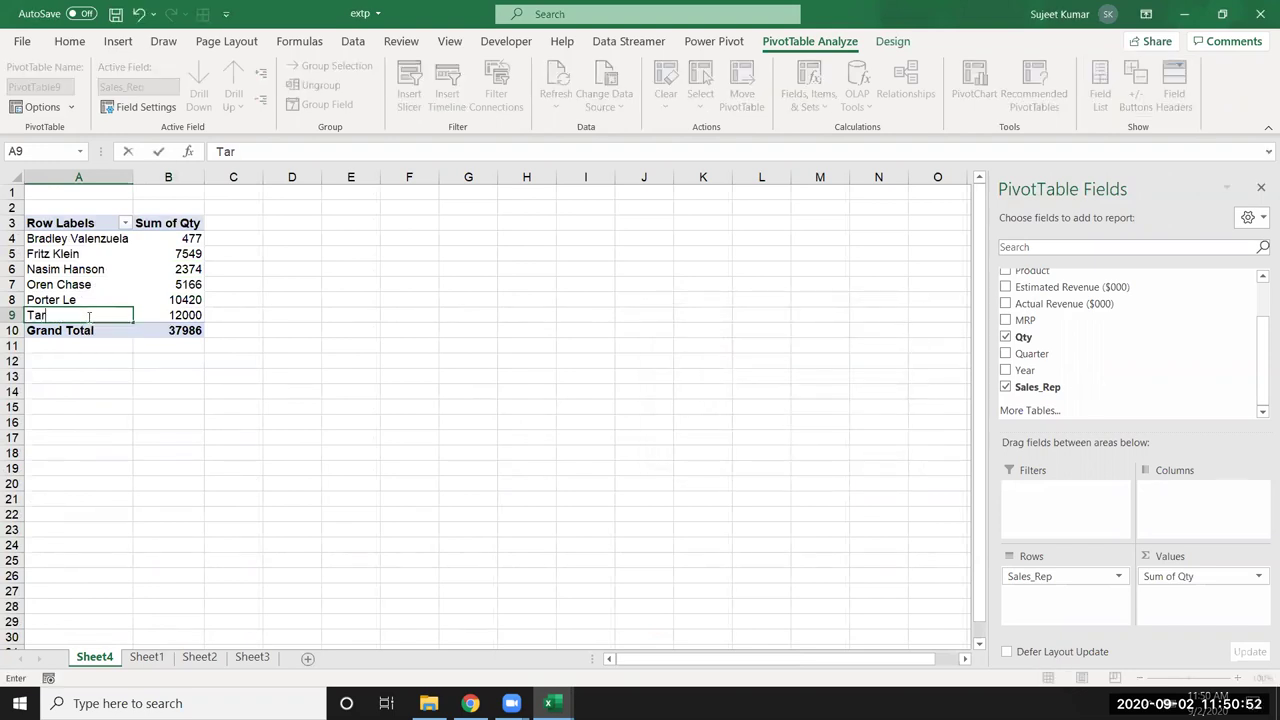
{"action": "type", "text": "get"}
{"action": "key", "text": "Return"}
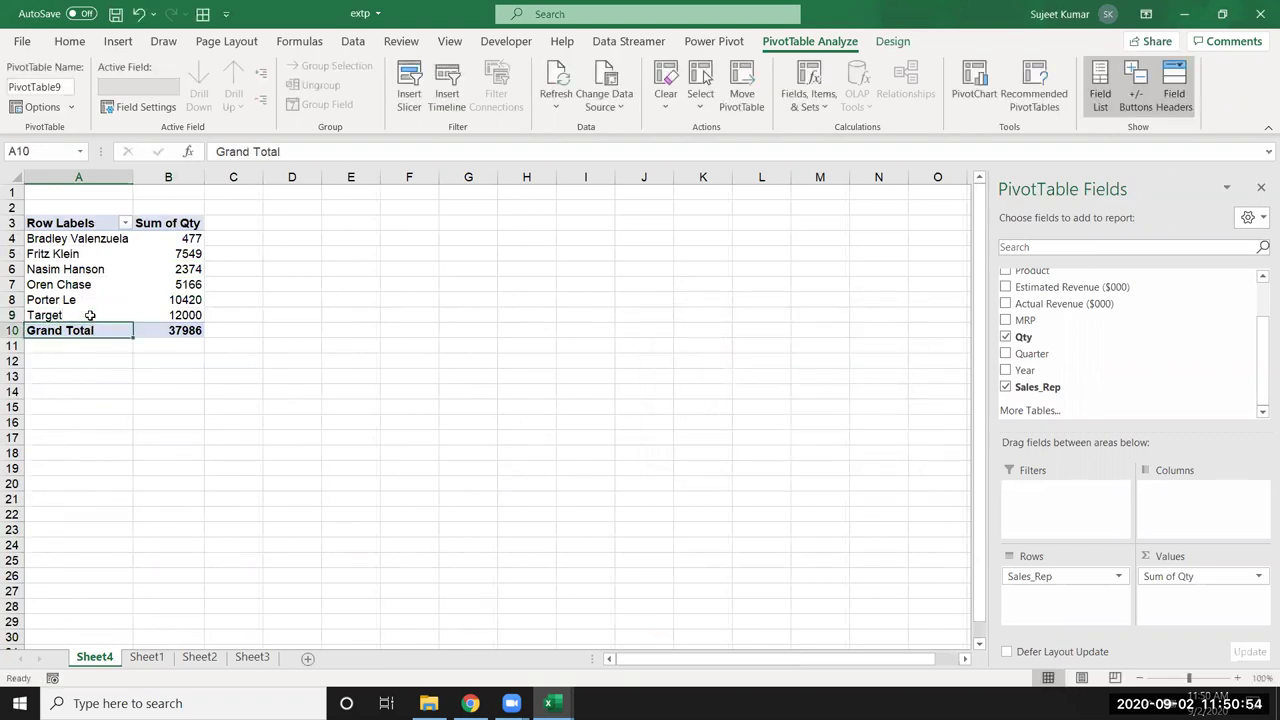
Add Qty to the Values a second time as Sum of Qty2.
{"action": "left_click", "coordinate": [183, 316]}
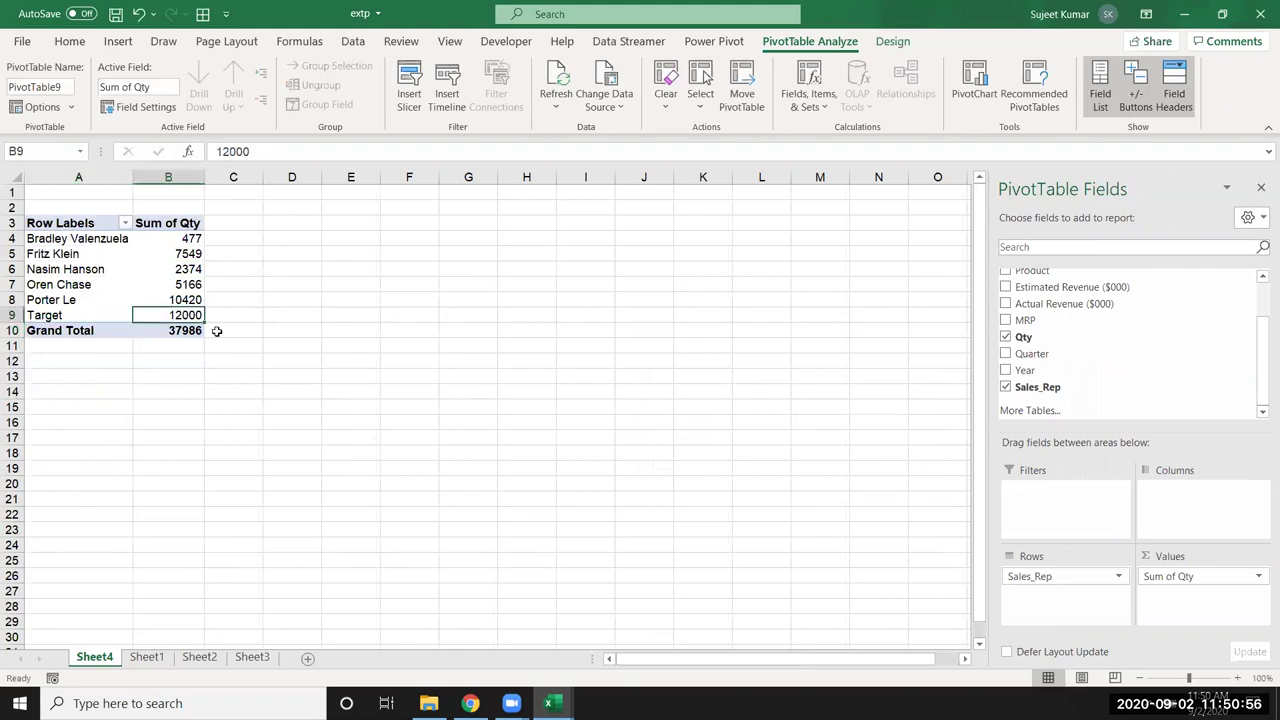
{"action": "left_click_drag", "start_coordinate": [196, 300], "coordinate": [190, 240]}
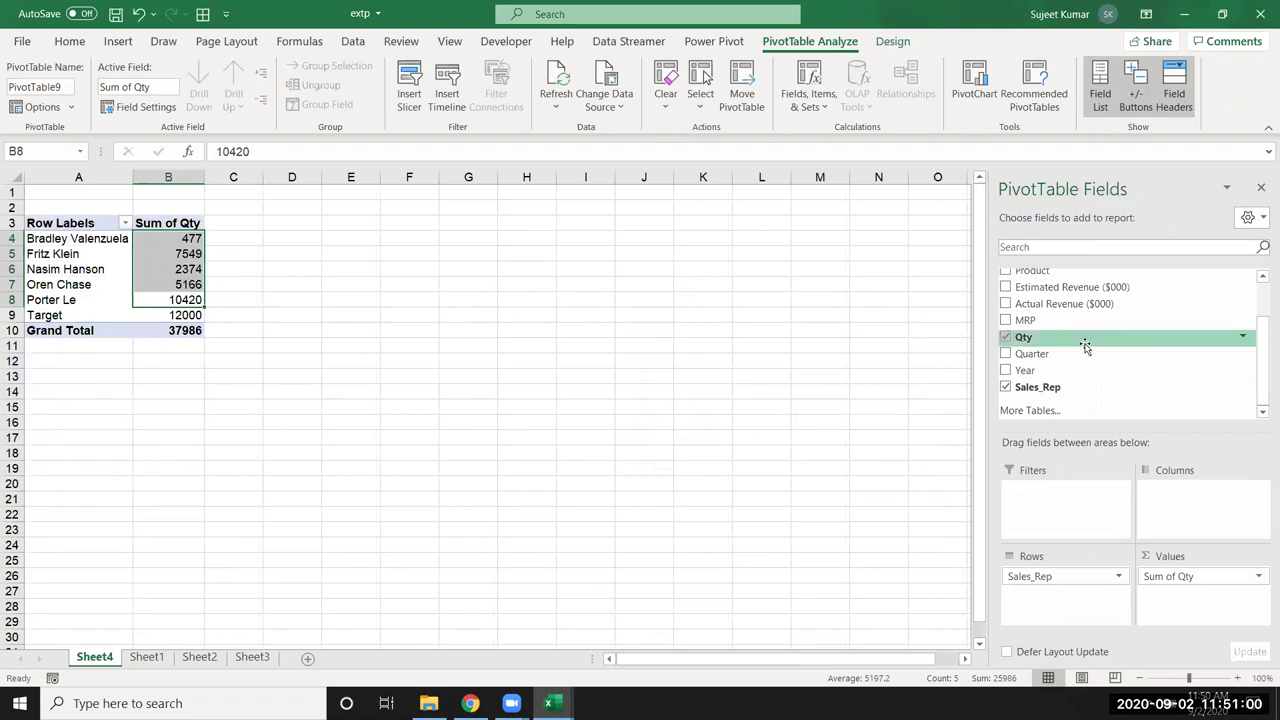
{"action": "mouse_move", "coordinate": [1082, 342]}
{"action": "left_mouse_down"}
{"action": "mouse_move", "coordinate": [1190, 610]}
{"action": "mouse_move", "coordinate": [1185, 600]}
{"action": "left_mouse_up"}
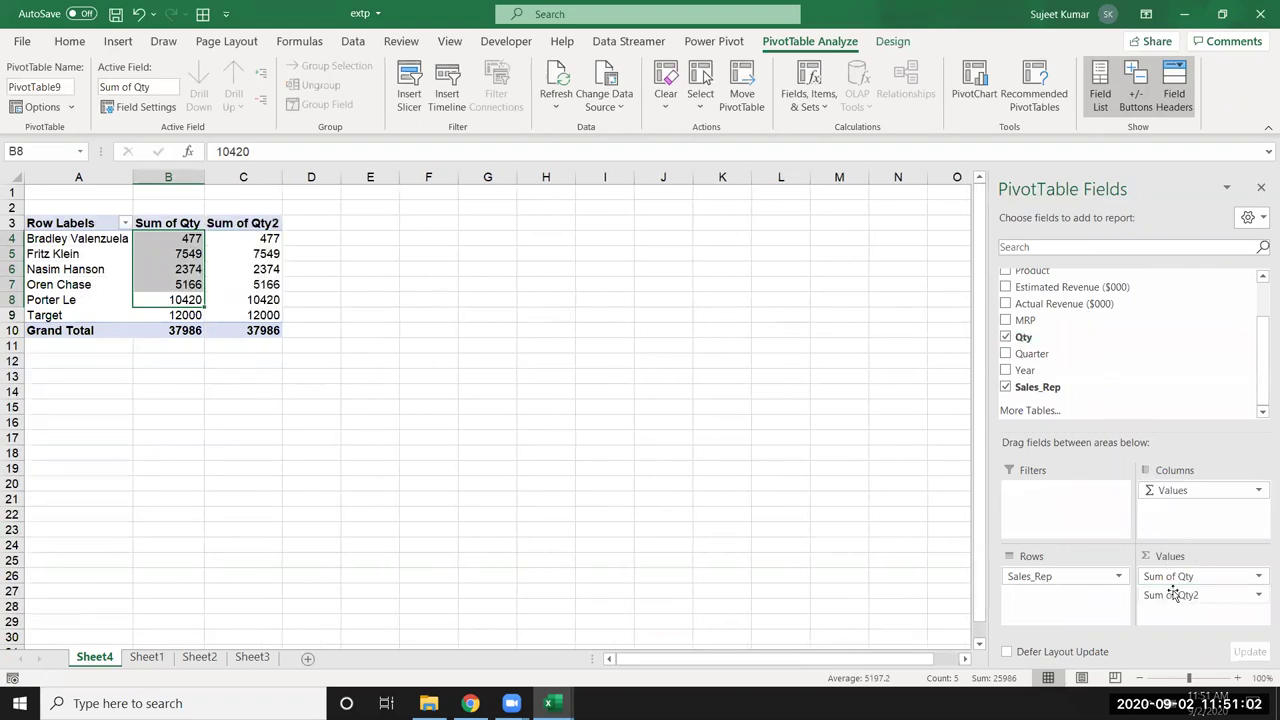
{"action": "left_click", "coordinate": [257, 256]}
Show Sum of Qty2 as % Of, base field Sales_Rep, base item Target.
{"action": "left_click", "coordinate": [1252, 596]}
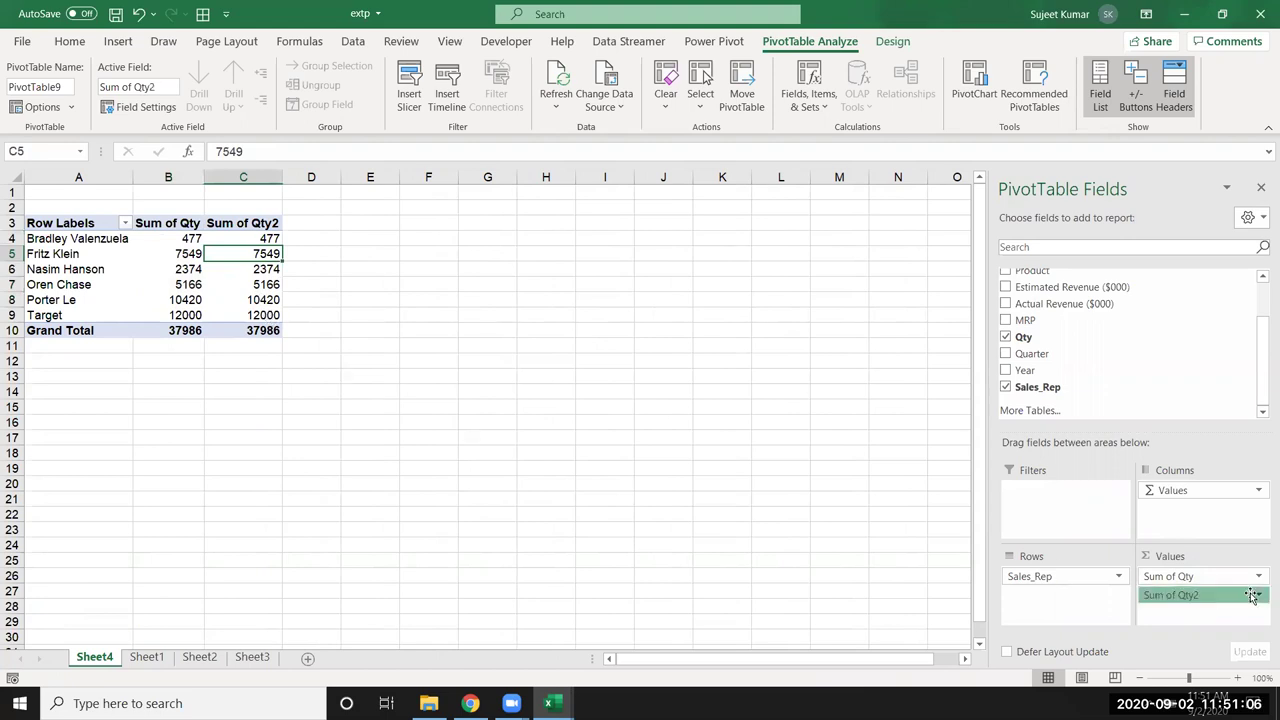
{"action": "left_click", "coordinate": [1236, 577]}
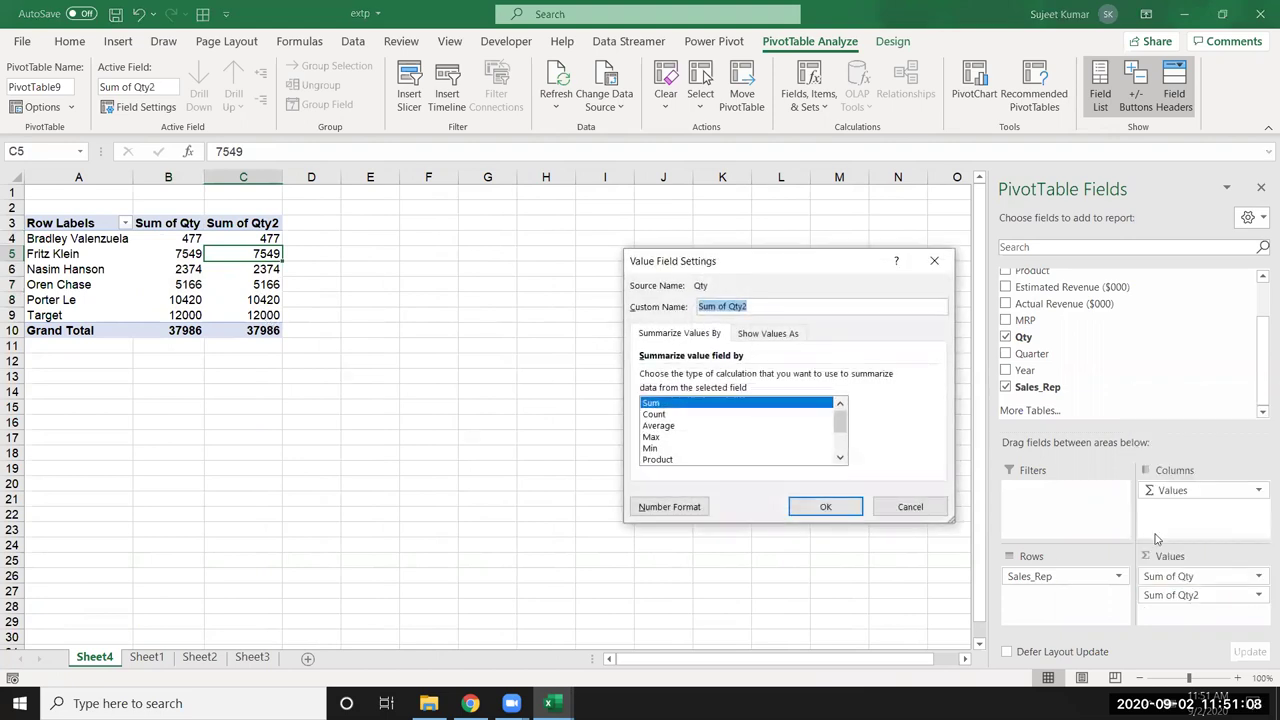
{"action": "left_click", "coordinate": [752, 334]}
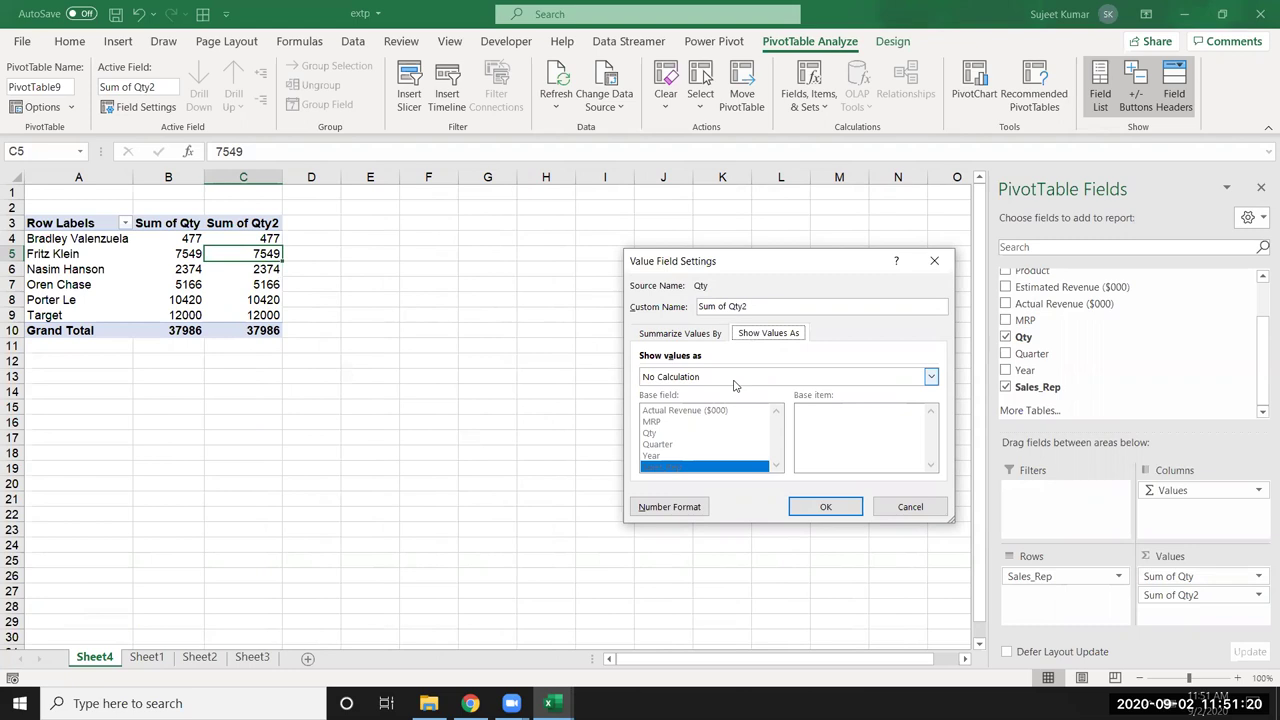
{"action": "left_click", "coordinate": [734, 378]}
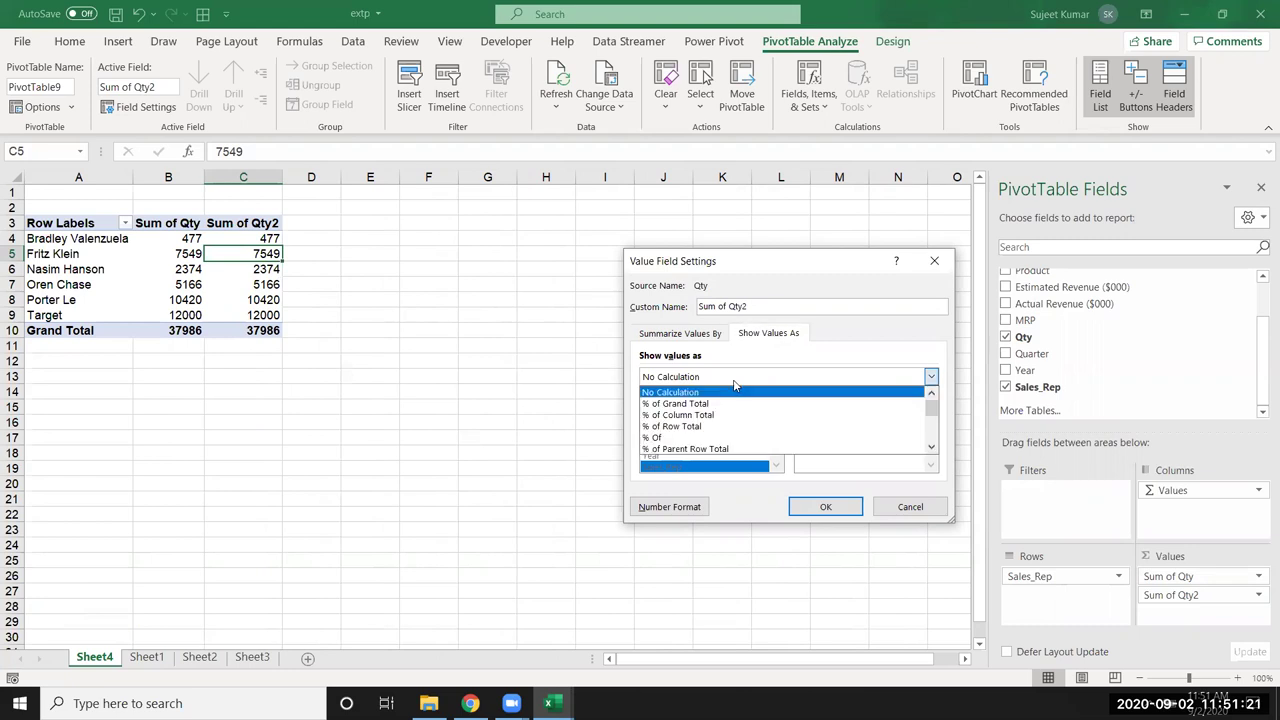
{"action": "left_click", "coordinate": [734, 438]}
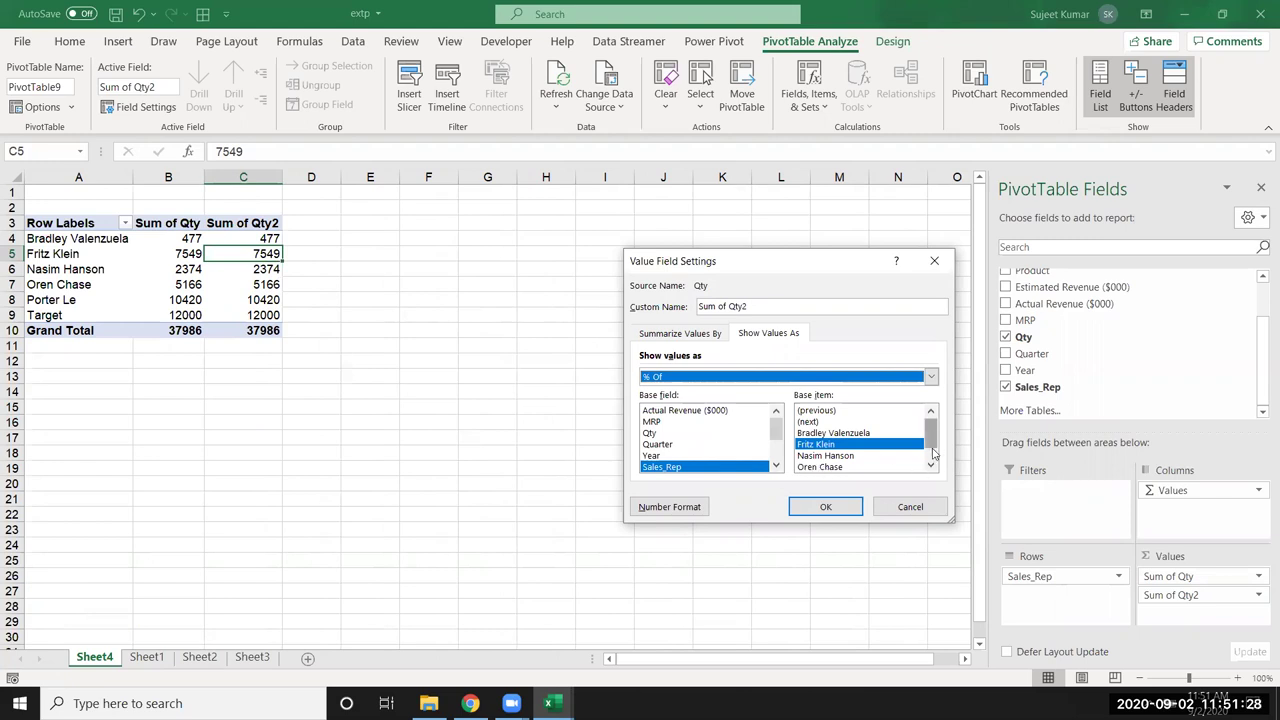
{"action": "scroll", "coordinate": [928, 450], "scroll_direction": "down", "scroll_amount": 1}
{"action": "left_click", "coordinate": [855, 467]}
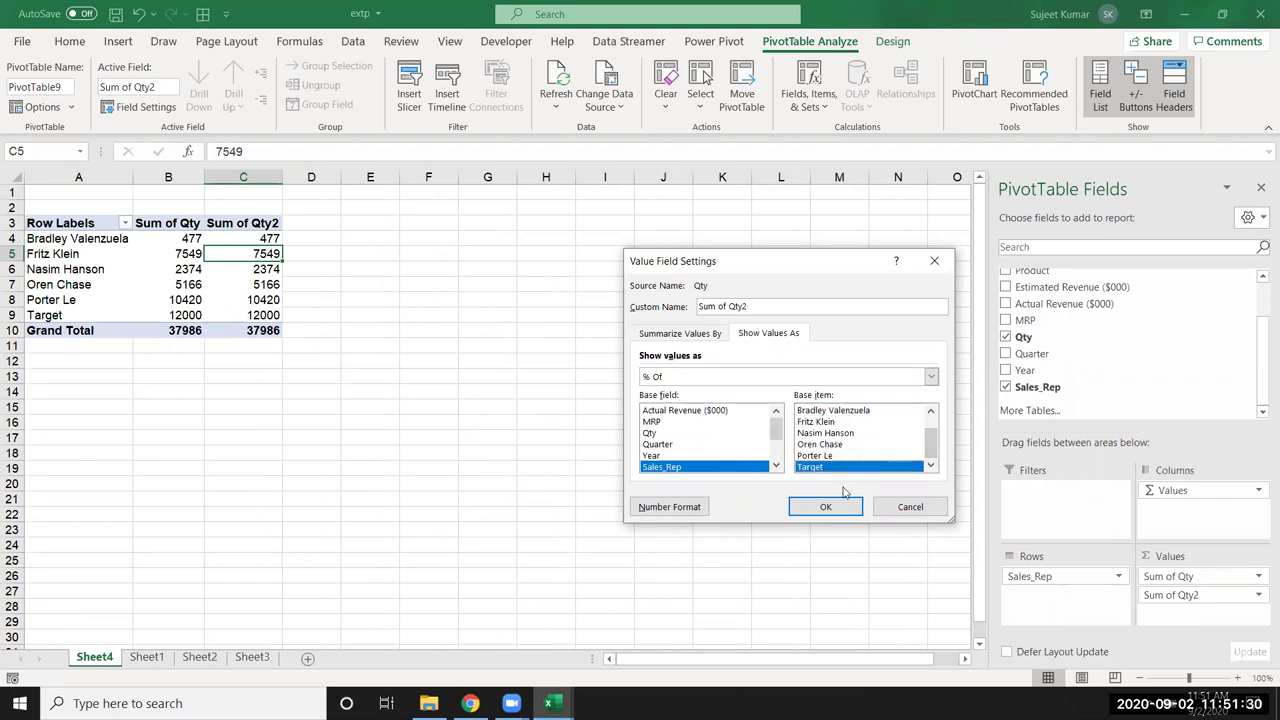
{"action": "left_click", "coordinate": [826, 507]}
{"action": "left_click_drag", "start_coordinate": [246, 299], "coordinate": [241, 281]}
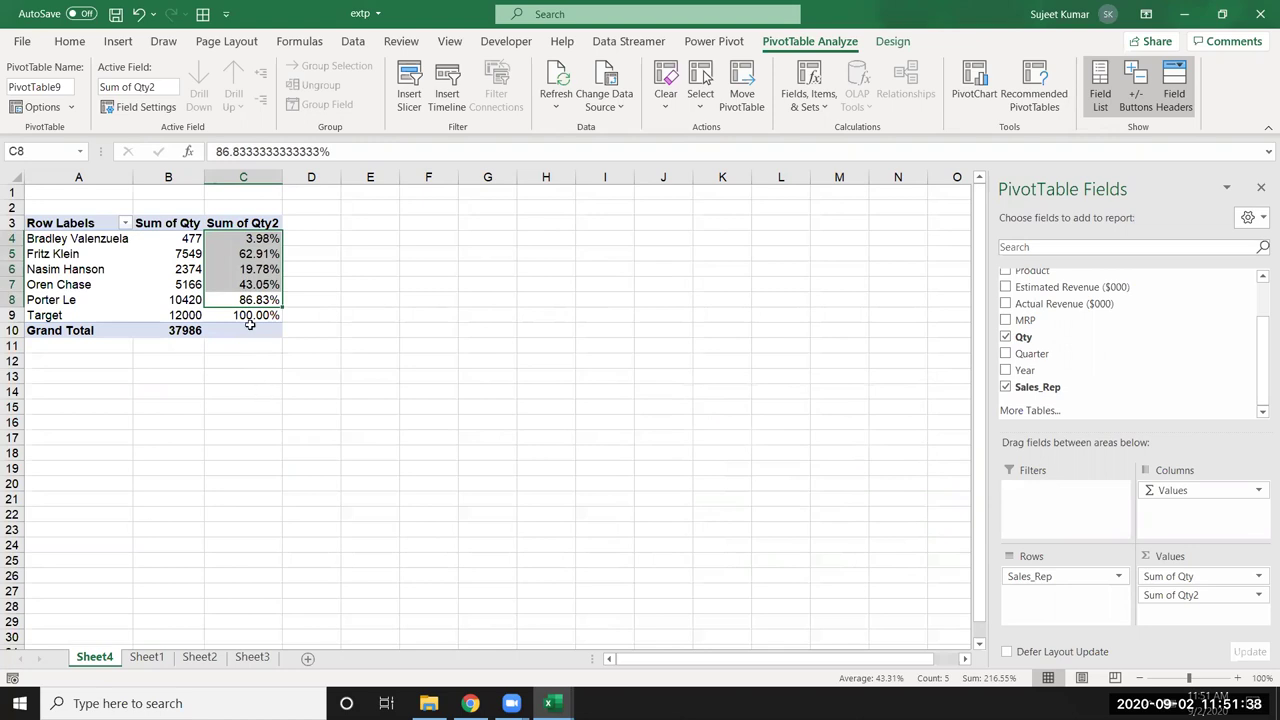
{"action": "left_click_drag", "start_coordinate": [249, 238], "coordinate": [249, 300]}
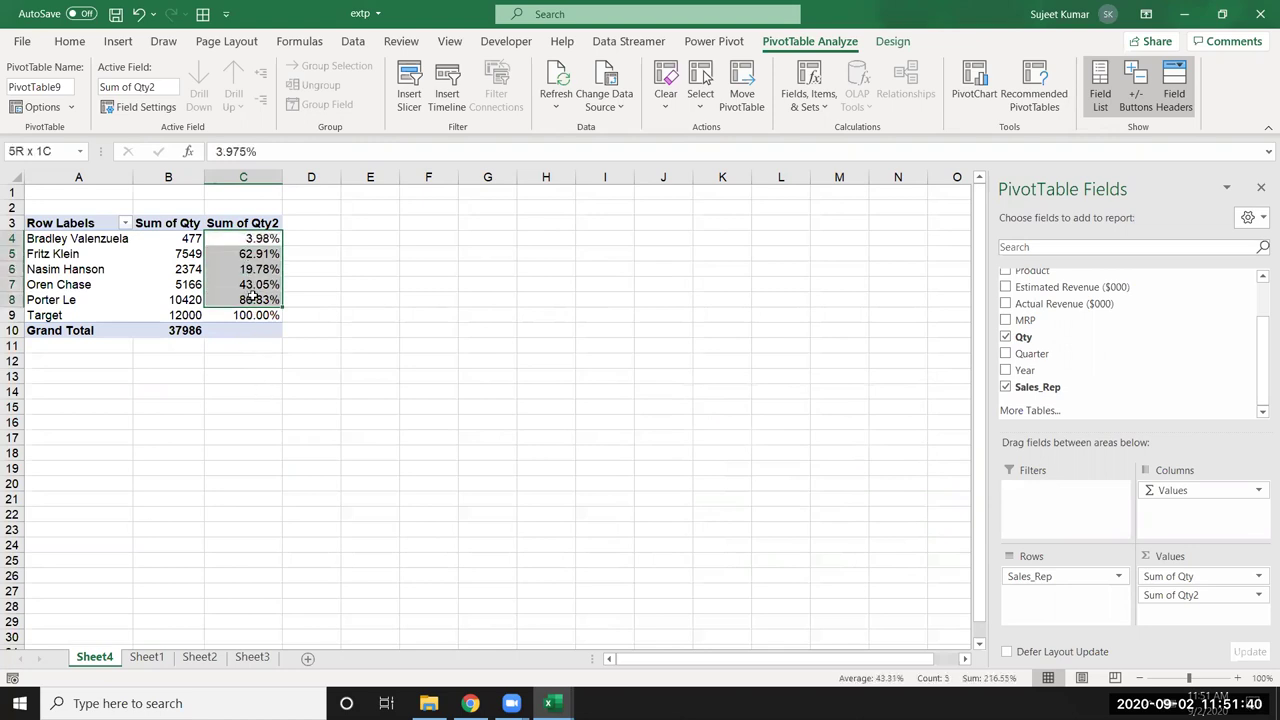
{"action": "left_click", "coordinate": [1240, 600]}
{"action": "left_click", "coordinate": [1210, 578]}
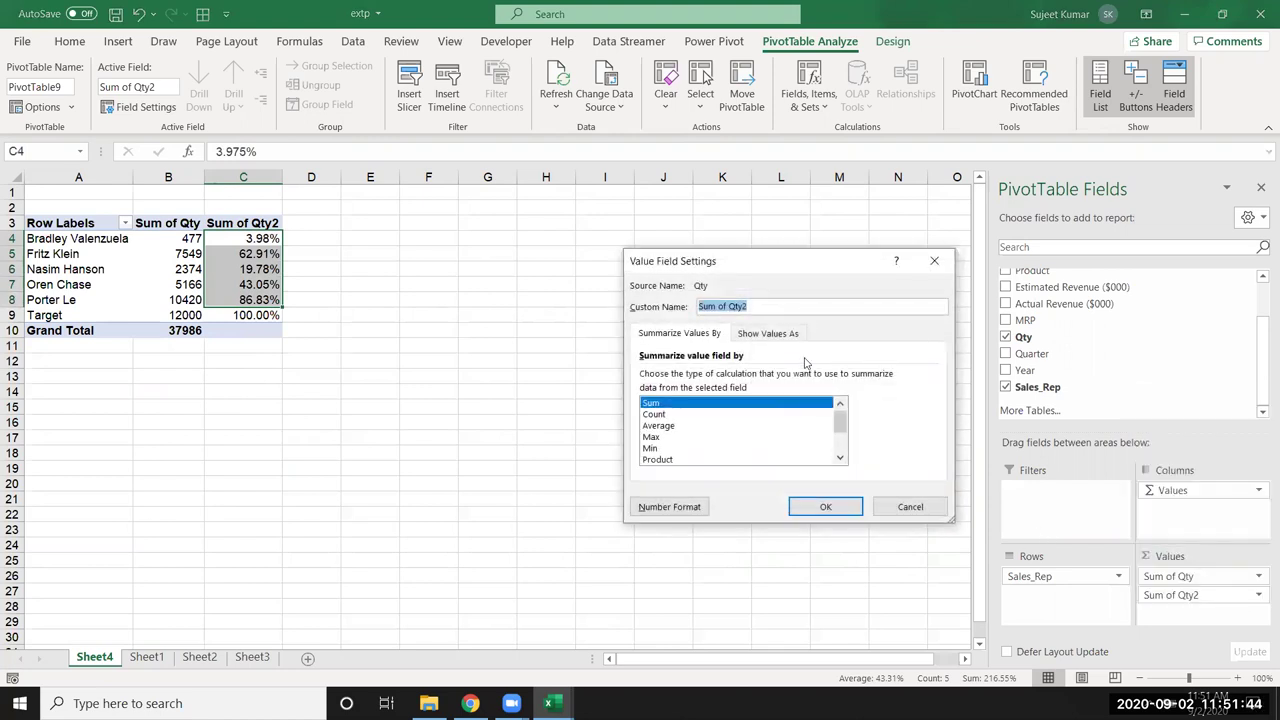
{"action": "left_click", "coordinate": [768, 333]}
{"action": "left_click", "coordinate": [767, 376]}
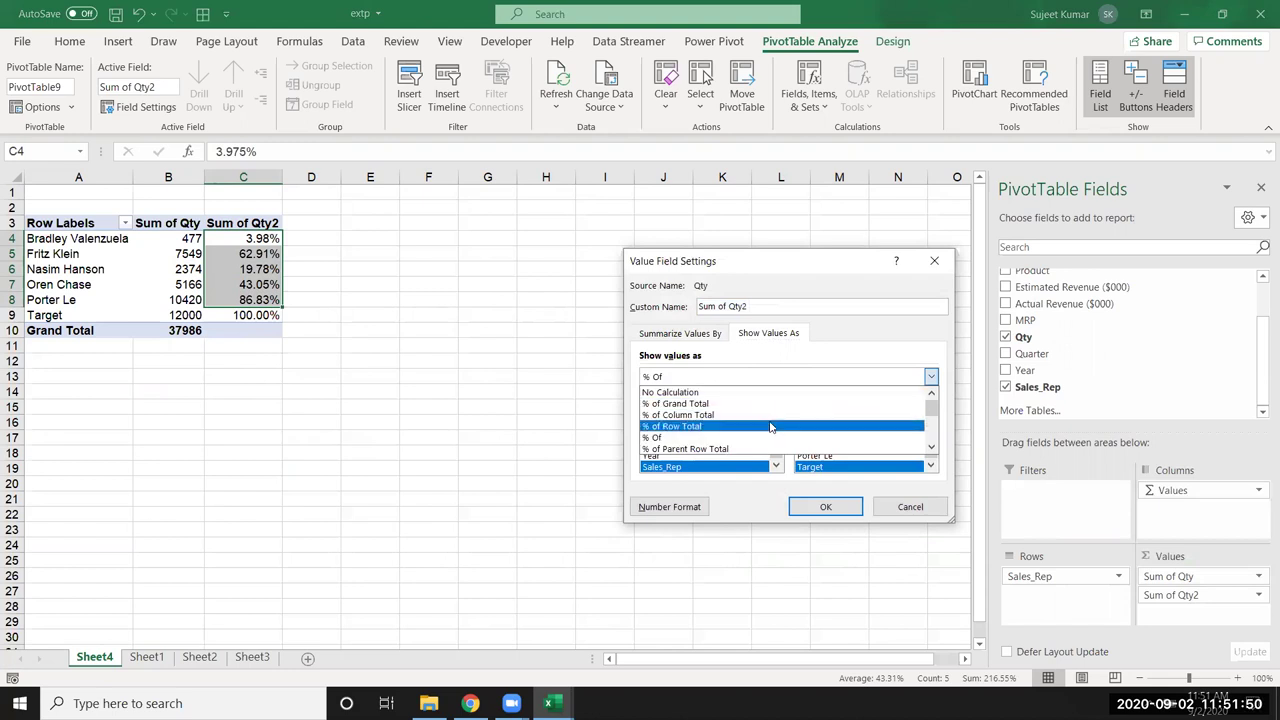
{"action": "scroll", "coordinate": [770, 437], "scroll_direction": "down", "scroll_amount": 1}
{"action": "scroll", "coordinate": [768, 436], "scroll_direction": "down", "scroll_amount": 1}
{"action": "scroll", "coordinate": [766, 435], "scroll_direction": "down", "scroll_amount": 1}
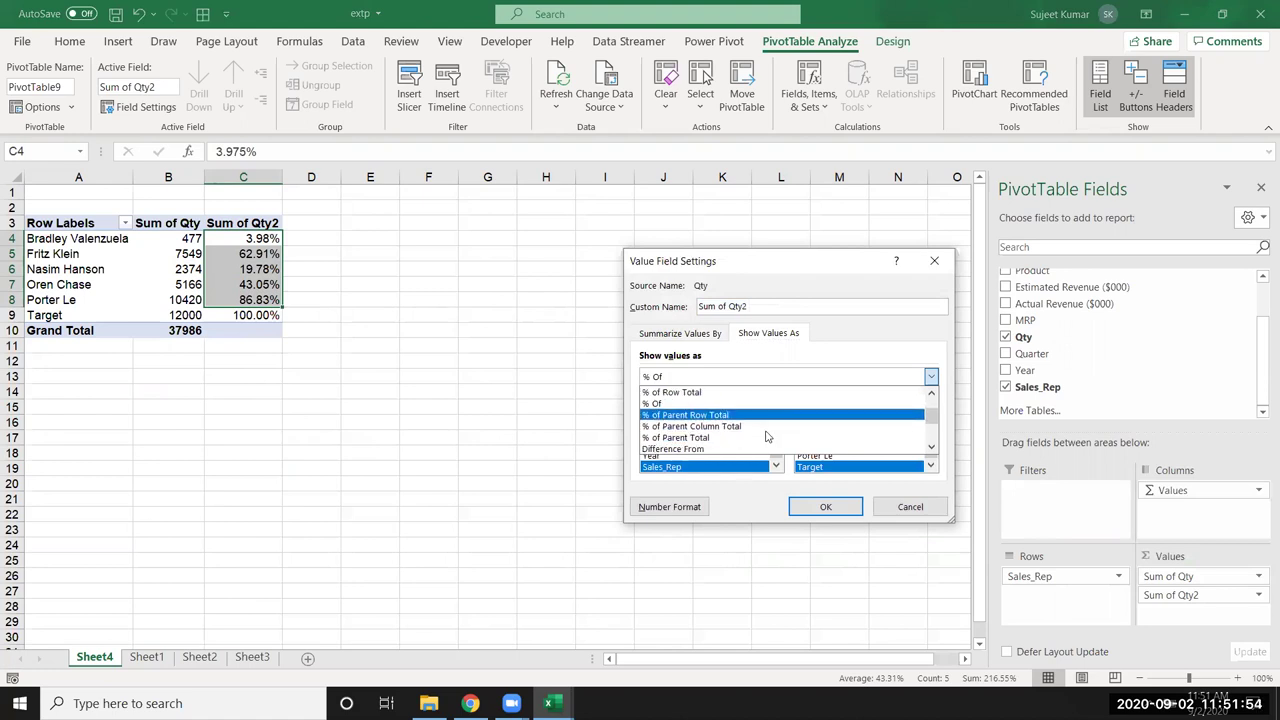
{"action": "scroll", "coordinate": [767, 436], "scroll_direction": "down", "scroll_amount": 1}
{"action": "scroll", "coordinate": [762, 440], "scroll_direction": "down", "scroll_amount": 1}
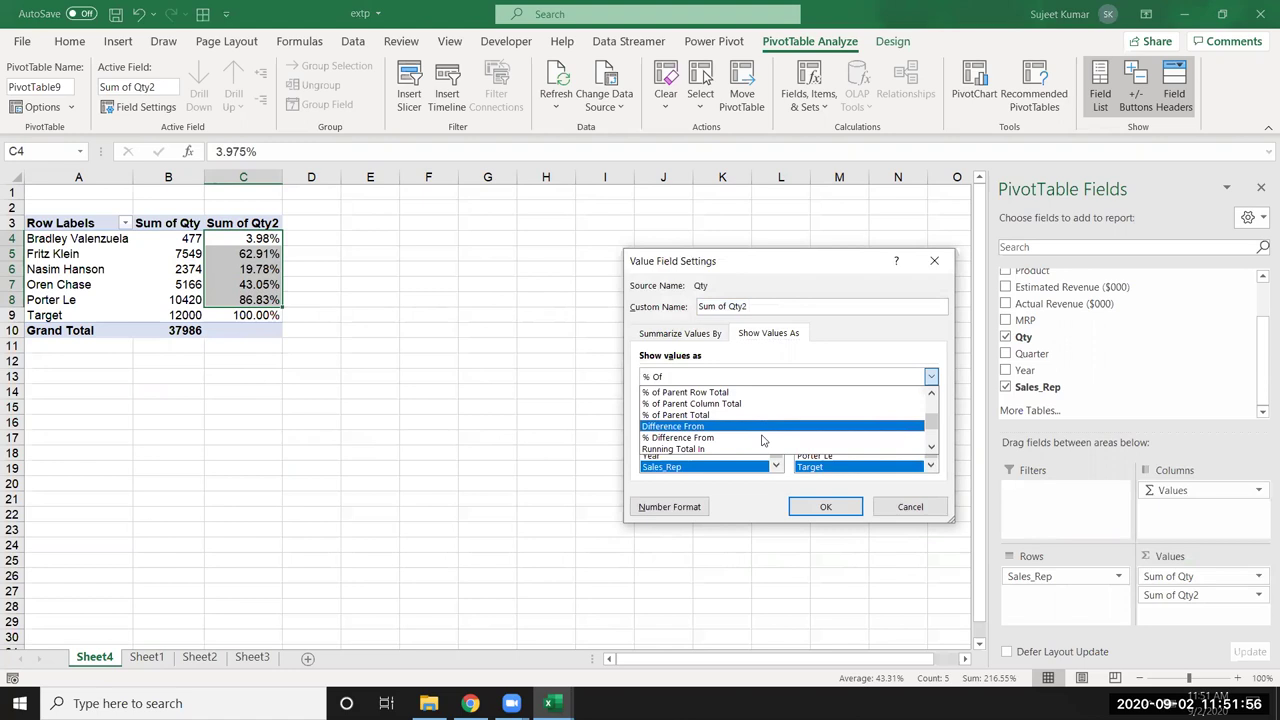
{"action": "scroll", "coordinate": [762, 440], "scroll_direction": "down", "scroll_amount": 1}
{"action": "scroll", "coordinate": [760, 442], "scroll_direction": "down", "scroll_amount": 1}
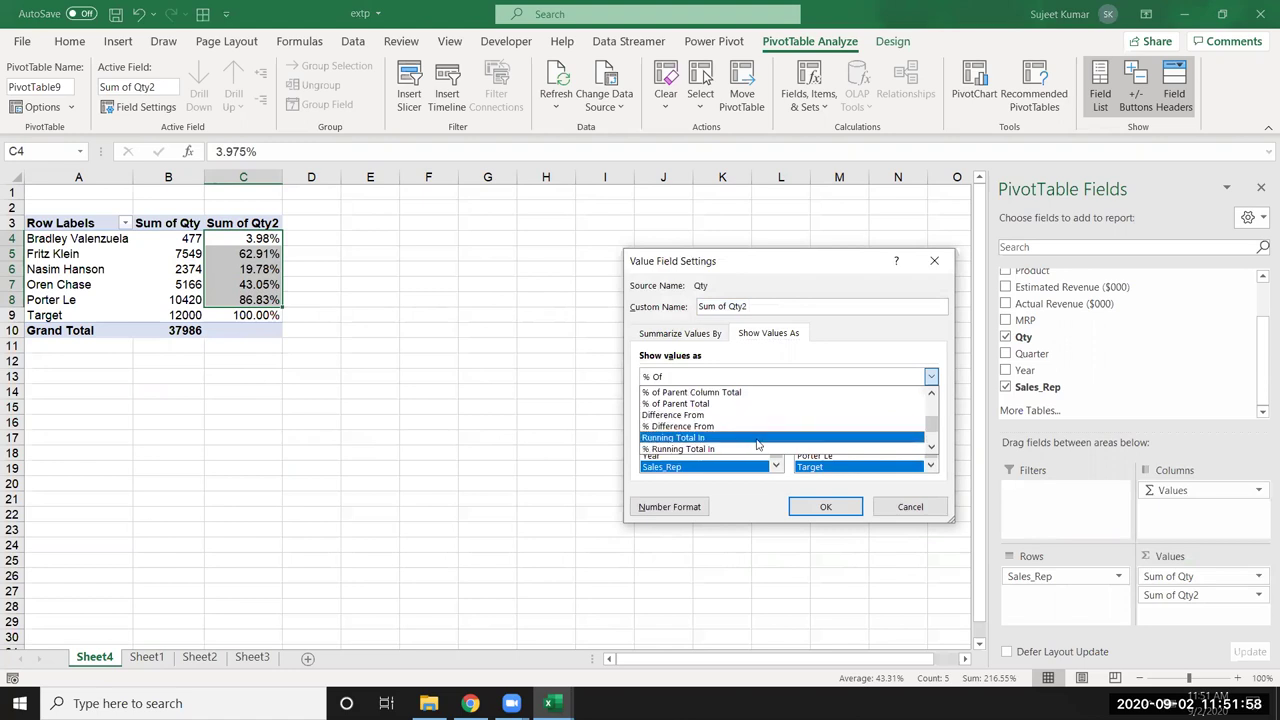
{"action": "scroll", "coordinate": [757, 447], "scroll_direction": "down", "scroll_amount": 1}
{"action": "scroll", "coordinate": [755, 448], "scroll_direction": "down", "scroll_amount": 1}
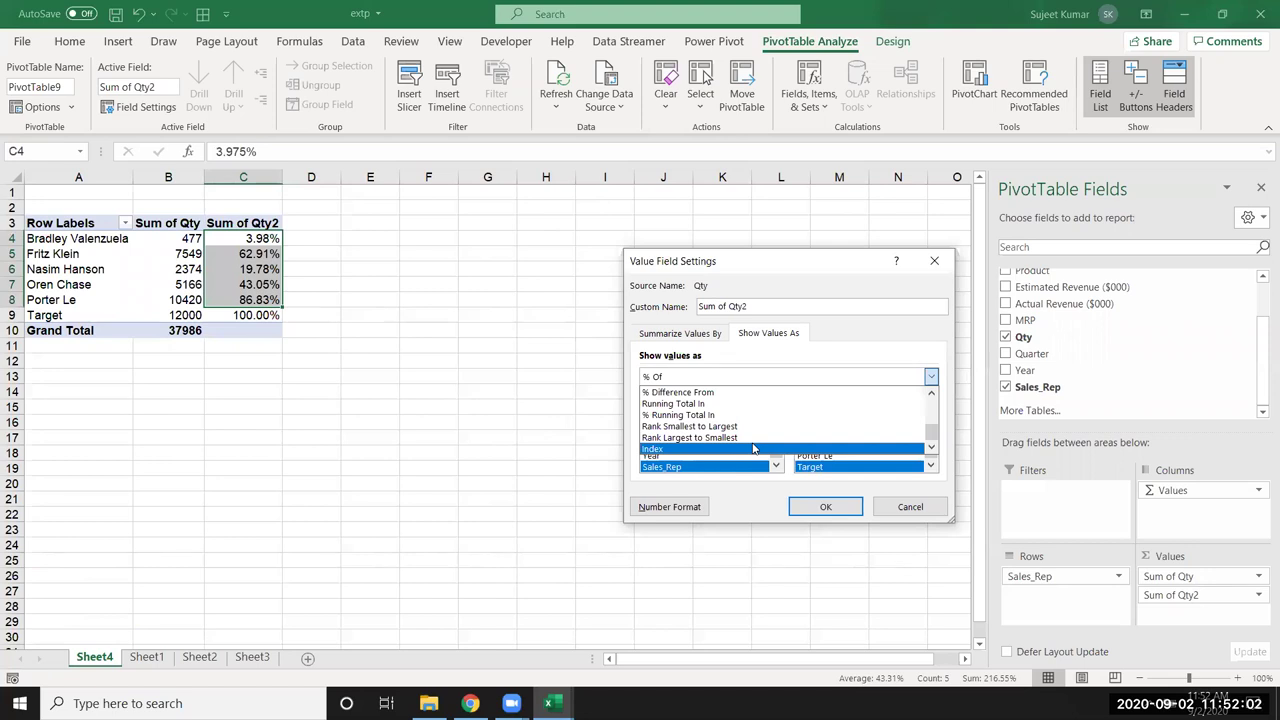
{"action": "left_click", "coordinate": [893, 511]}
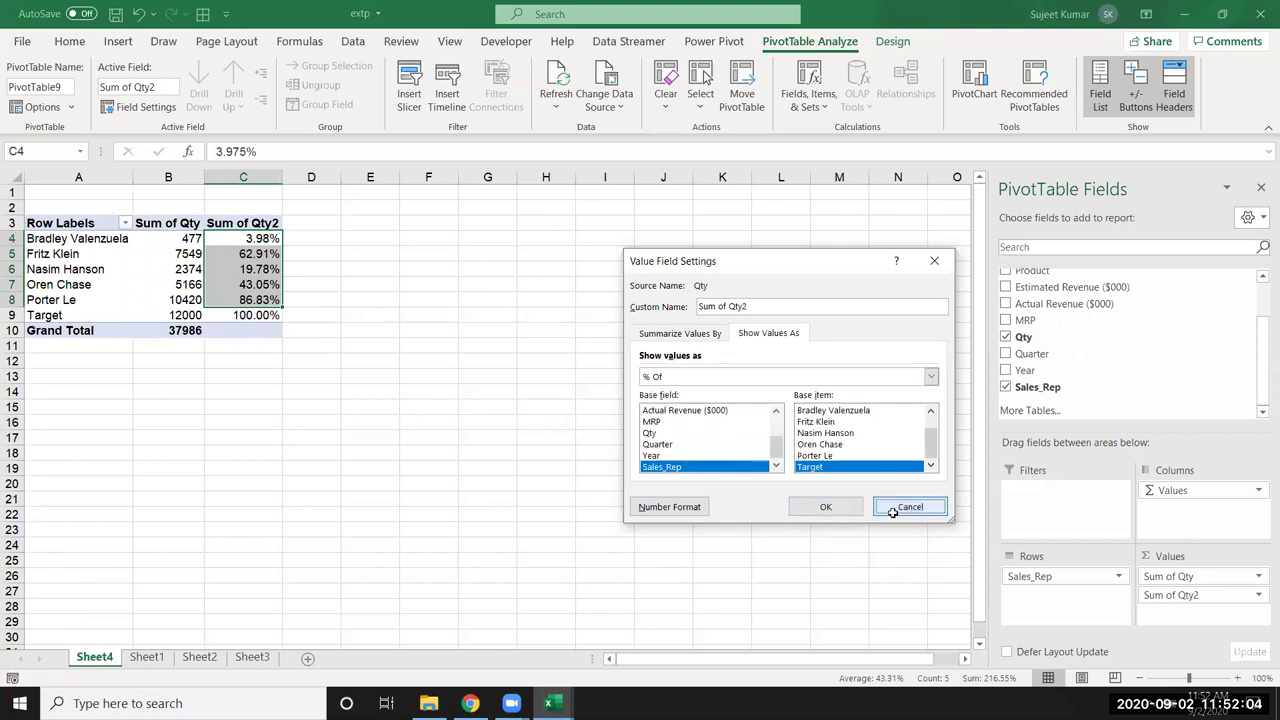
Add a Month header in column L with Jan in L2, filled down the data.
{"action": "left_click", "coordinate": [147, 657]}
{"action": "key", "text": "ctrl+Up"}
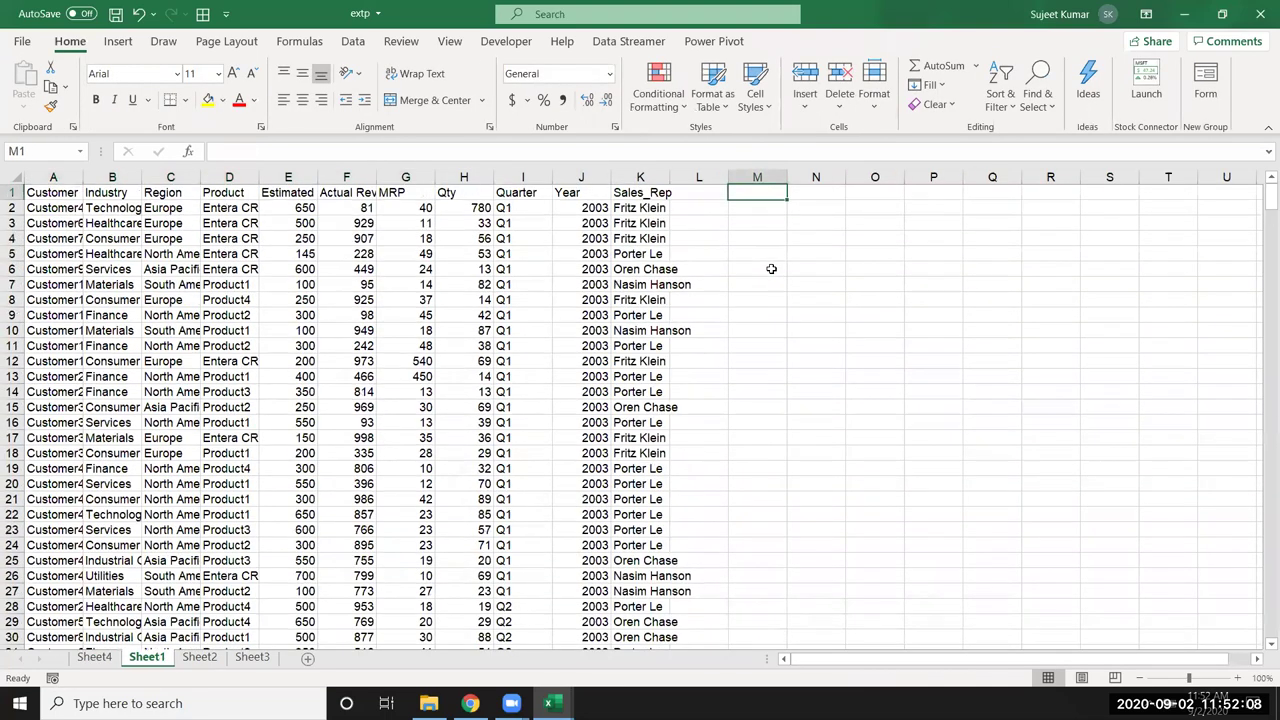
{"action": "key", "text": "Left"}
{"action": "type", "text": "Month"}
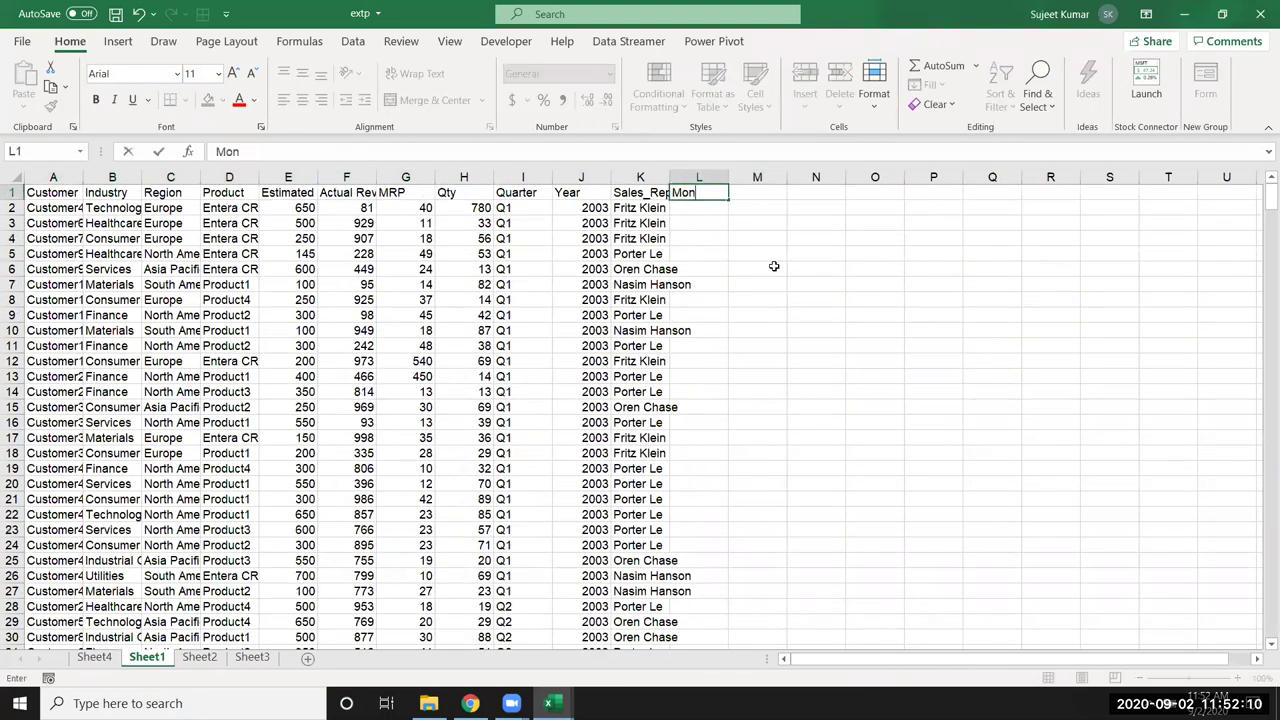
{"action": "key", "text": "Return"}
{"action": "type", "text": "Jan"}
{"action": "key", "text": "Return"}
{"action": "left_click", "coordinate": [688, 208]}
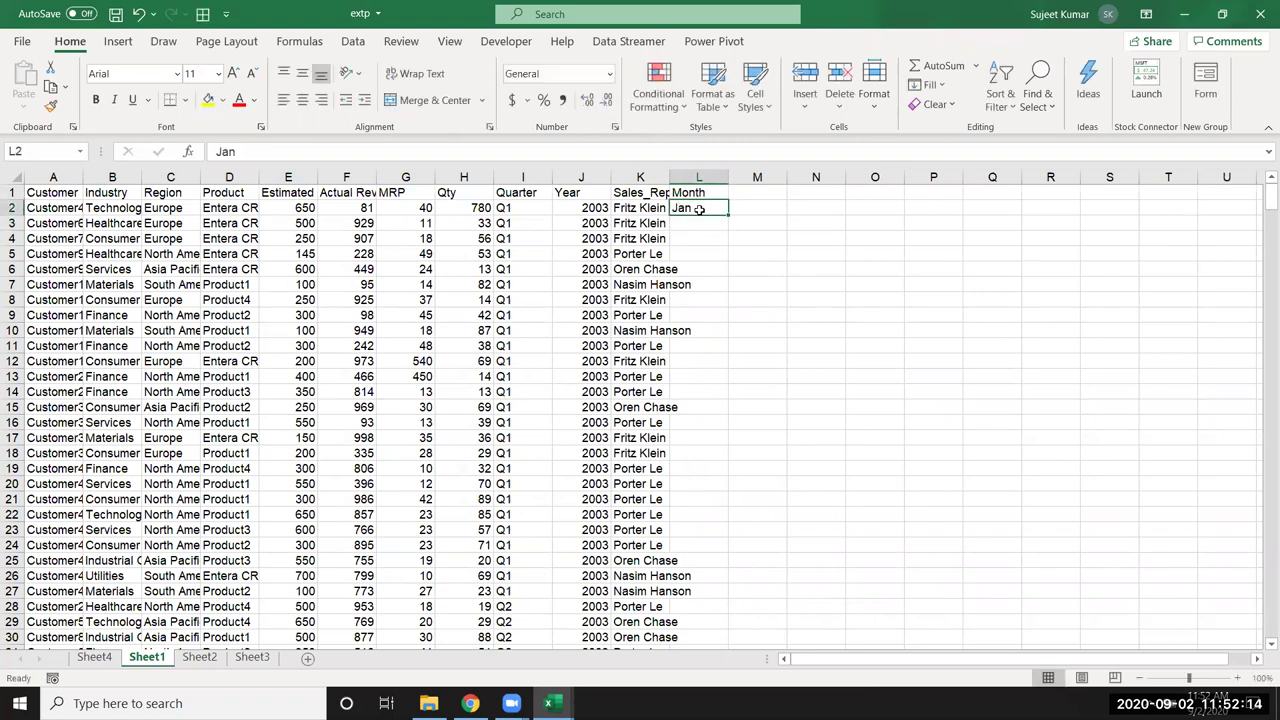
{"action": "double_click", "coordinate": [728, 214]}
Insert a blank row above the Target row and select the data from A1 to column L.
{"action": "left_click", "coordinate": [660, 227]}
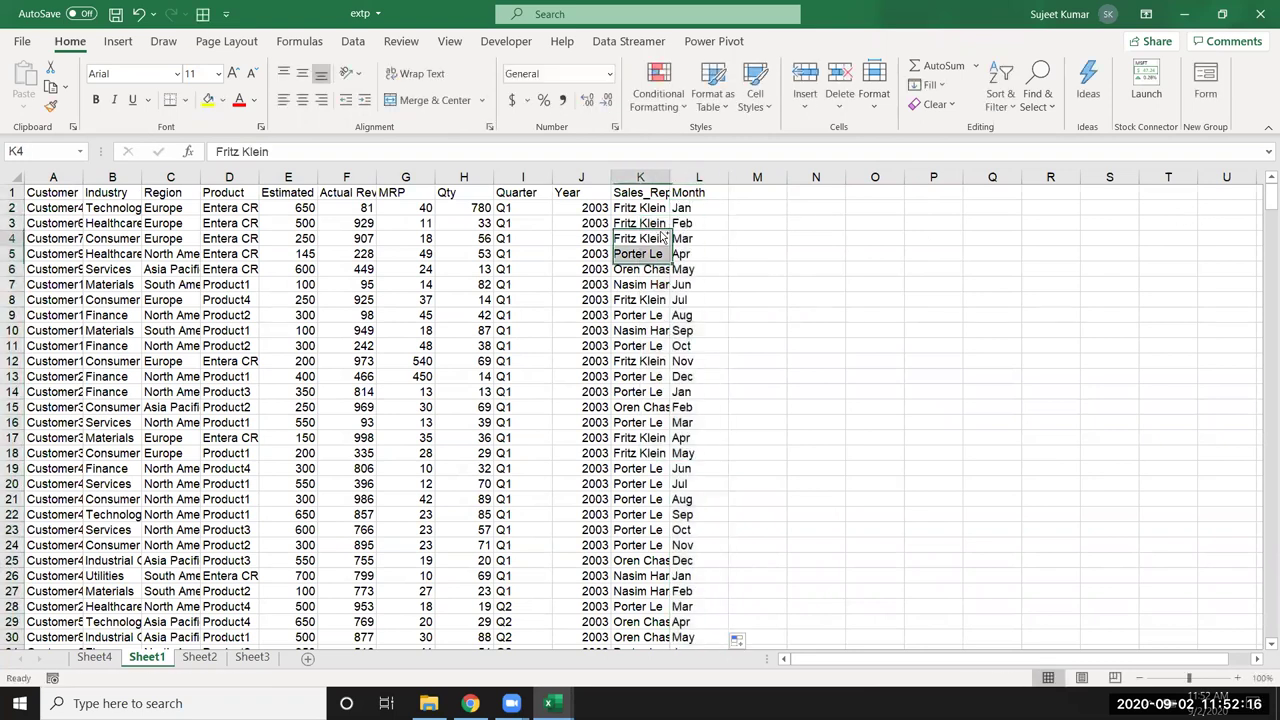
{"action": "key", "text": "ctrl+Down"}
{"action": "key", "text": "shift+space"}
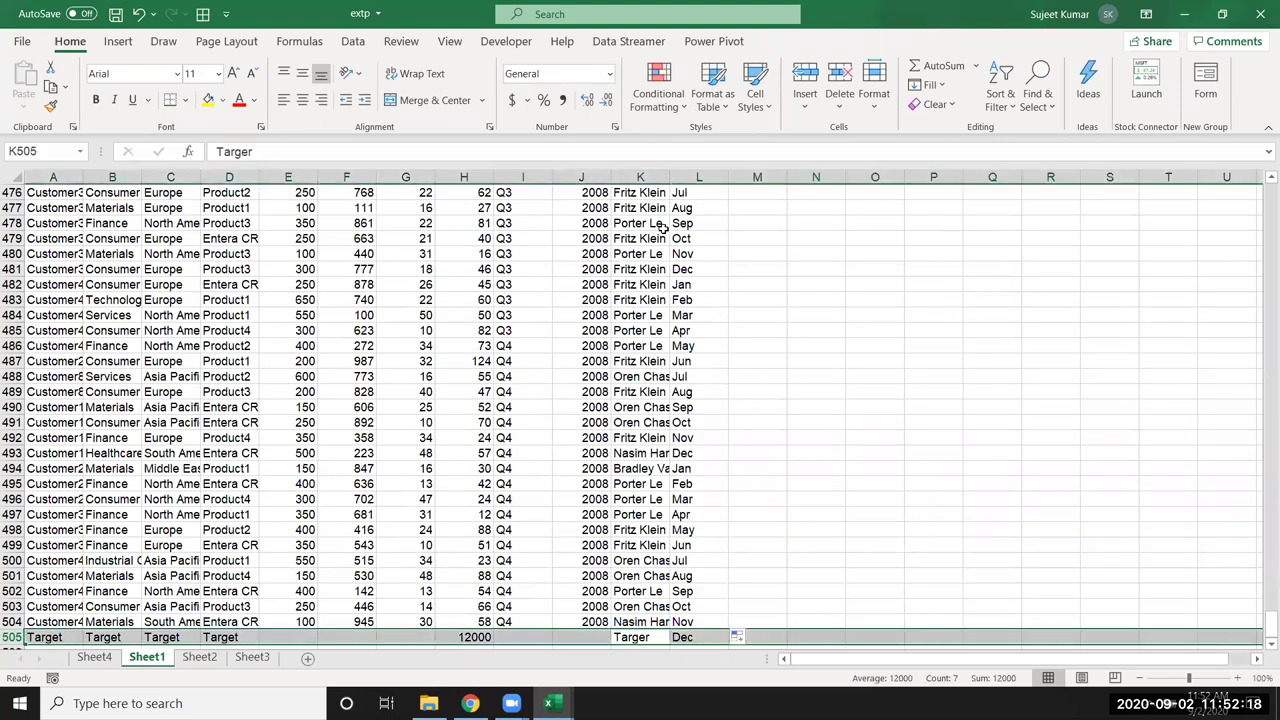
{"action": "key", "text": "ctrl+shift+plus"}
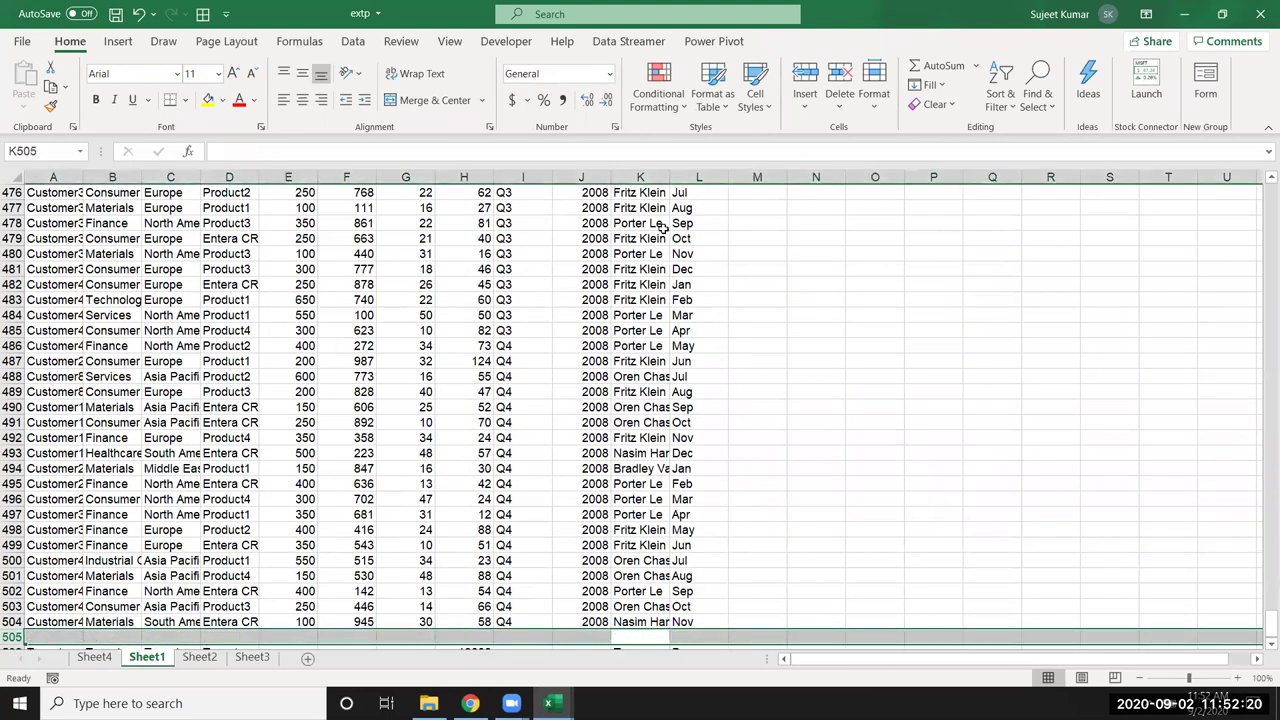
{"action": "key", "text": "ctrl+Home"}
{"action": "key", "text": "ctrl+shift+Right"}
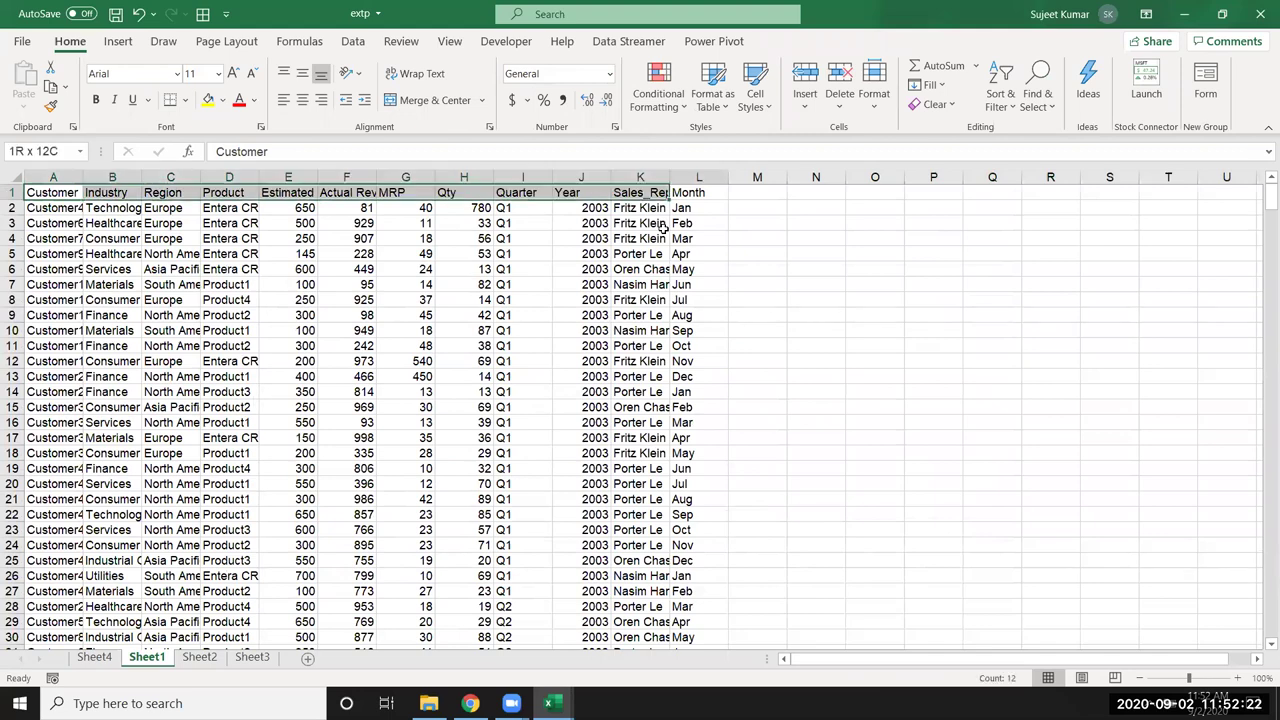
{"action": "key", "text": "ctrl+shift+Down"}
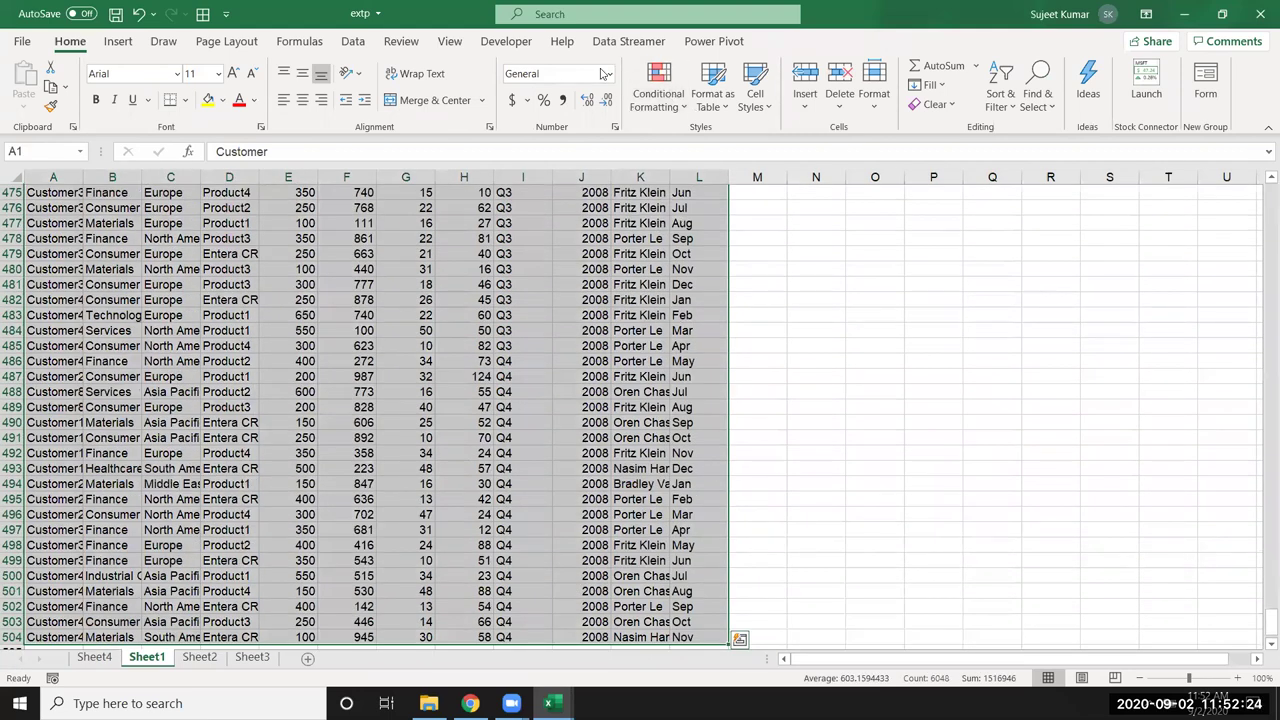
Create a pivot on new Sheet5 with Month in Rows and Sum of Qty, totalling 25986.
{"action": "left_click", "coordinate": [117, 41]}
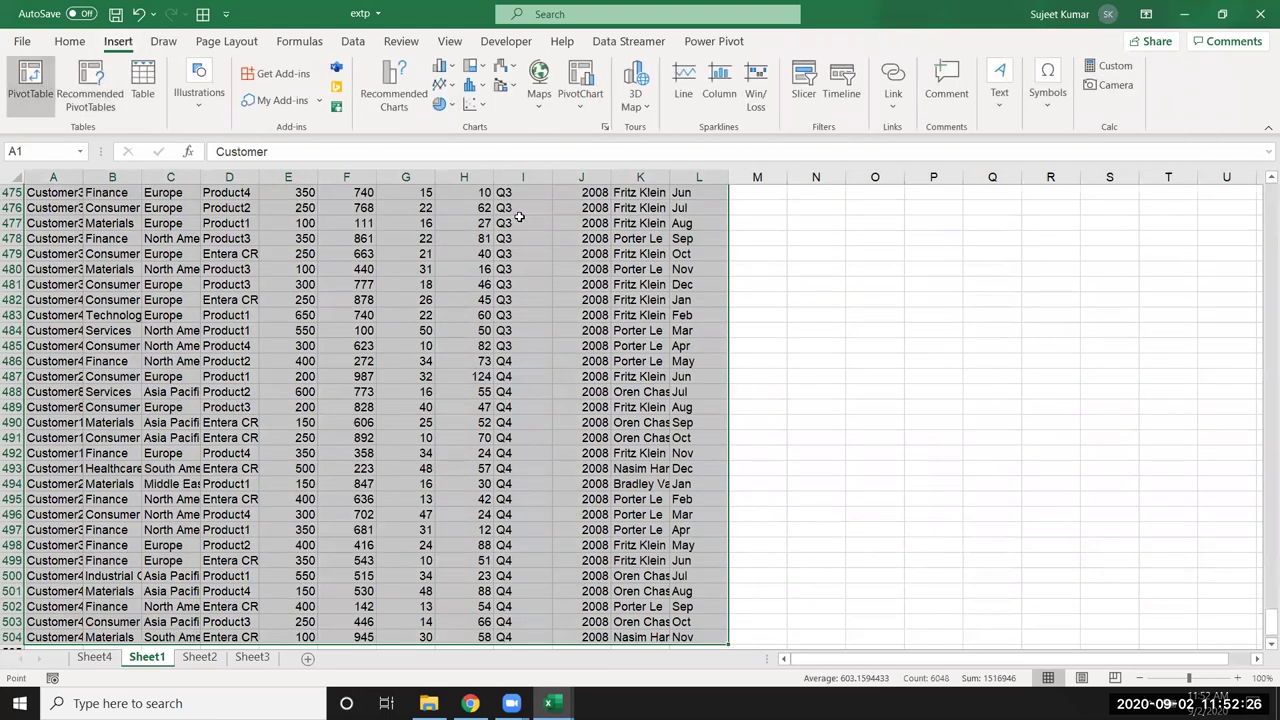
{"action": "left_click", "coordinate": [31, 82]}
{"action": "left_click", "coordinate": [843, 520]}
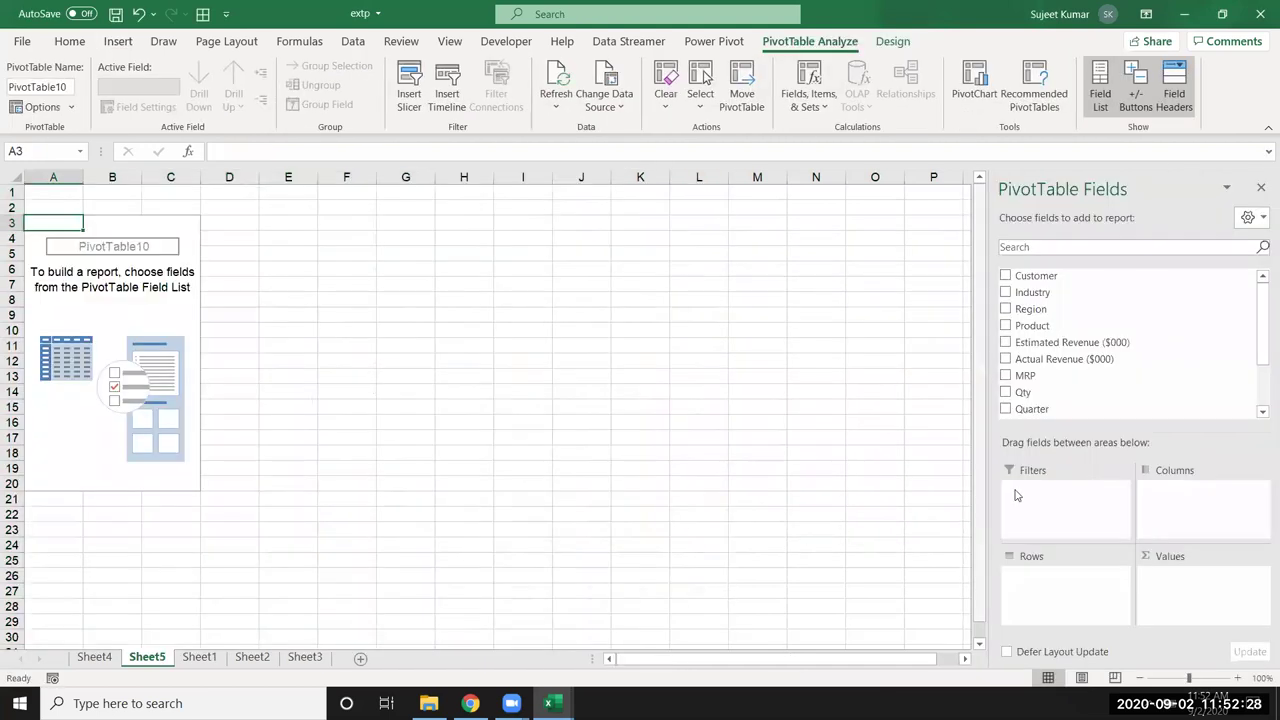
{"action": "scroll", "coordinate": [1065, 400], "scroll_direction": "down", "scroll_amount": 2}
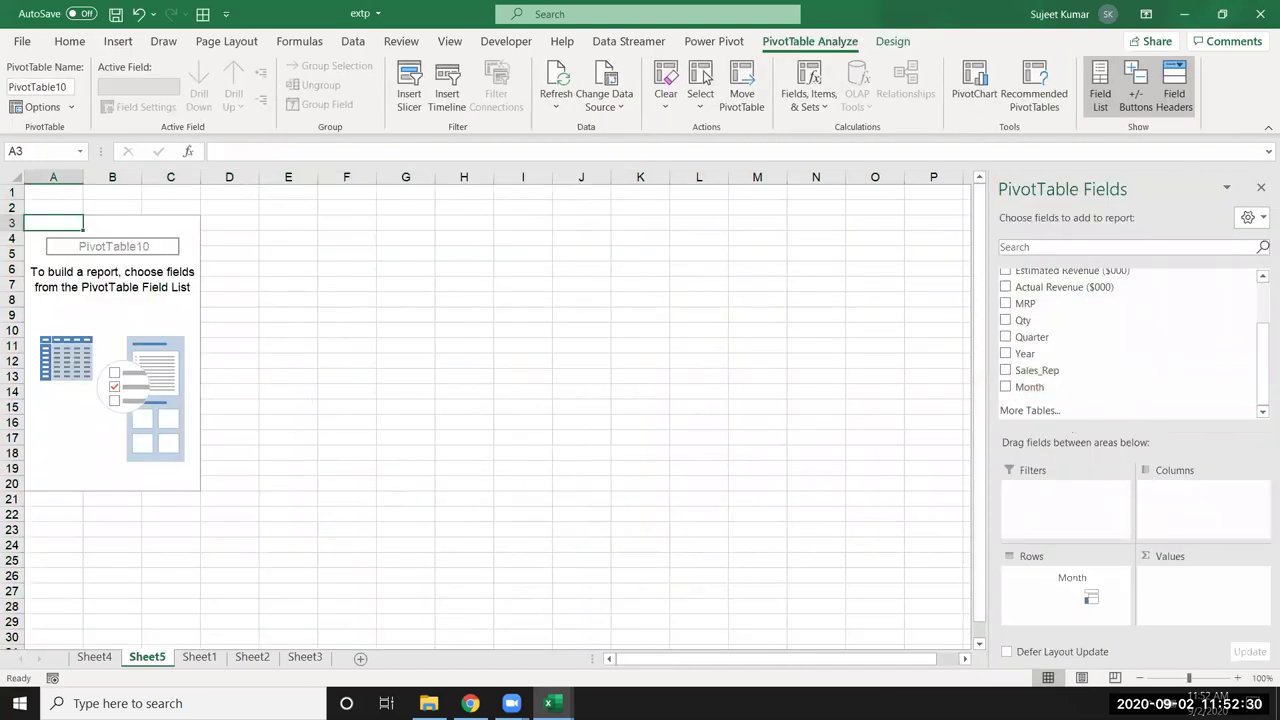
{"action": "left_click_drag", "start_coordinate": [1098, 387], "coordinate": [1085, 590]}
{"action": "left_click_drag", "start_coordinate": [1060, 320], "coordinate": [1150, 586]}
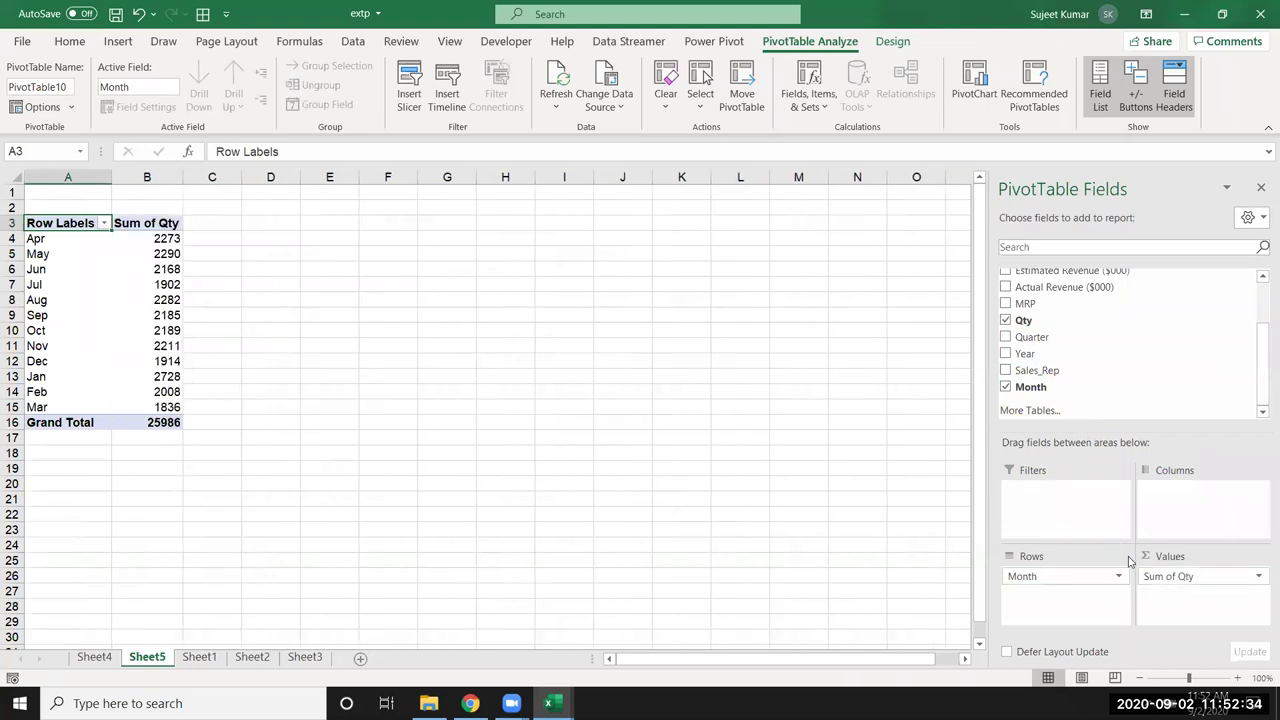
{"action": "left_click", "coordinate": [157, 241]}
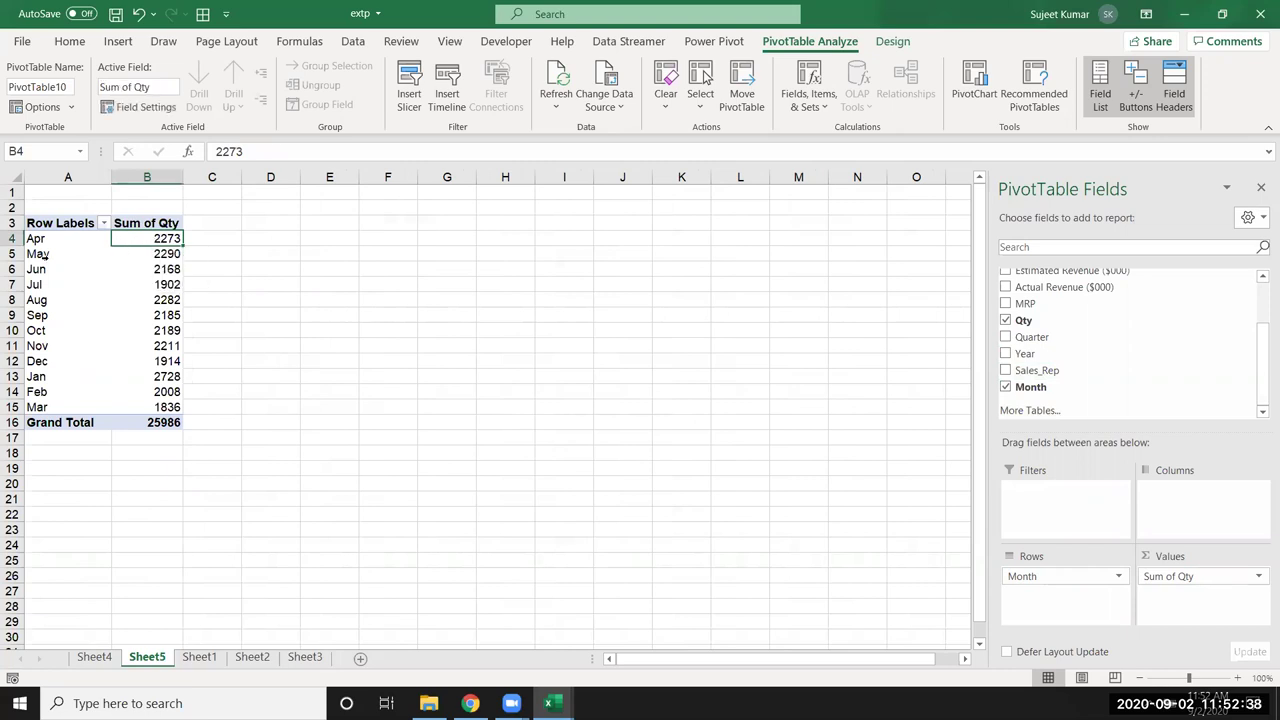
{"action": "left_click", "coordinate": [168, 254]}
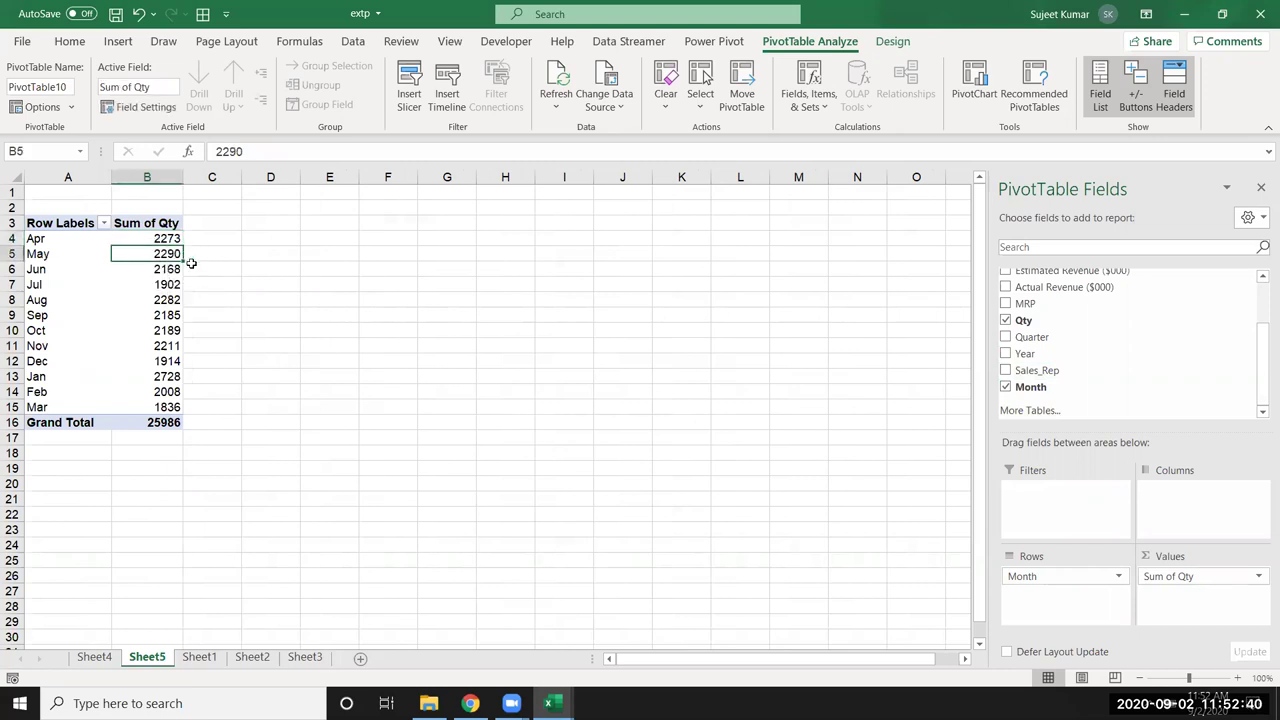
{"action": "left_click", "coordinate": [176, 267]}
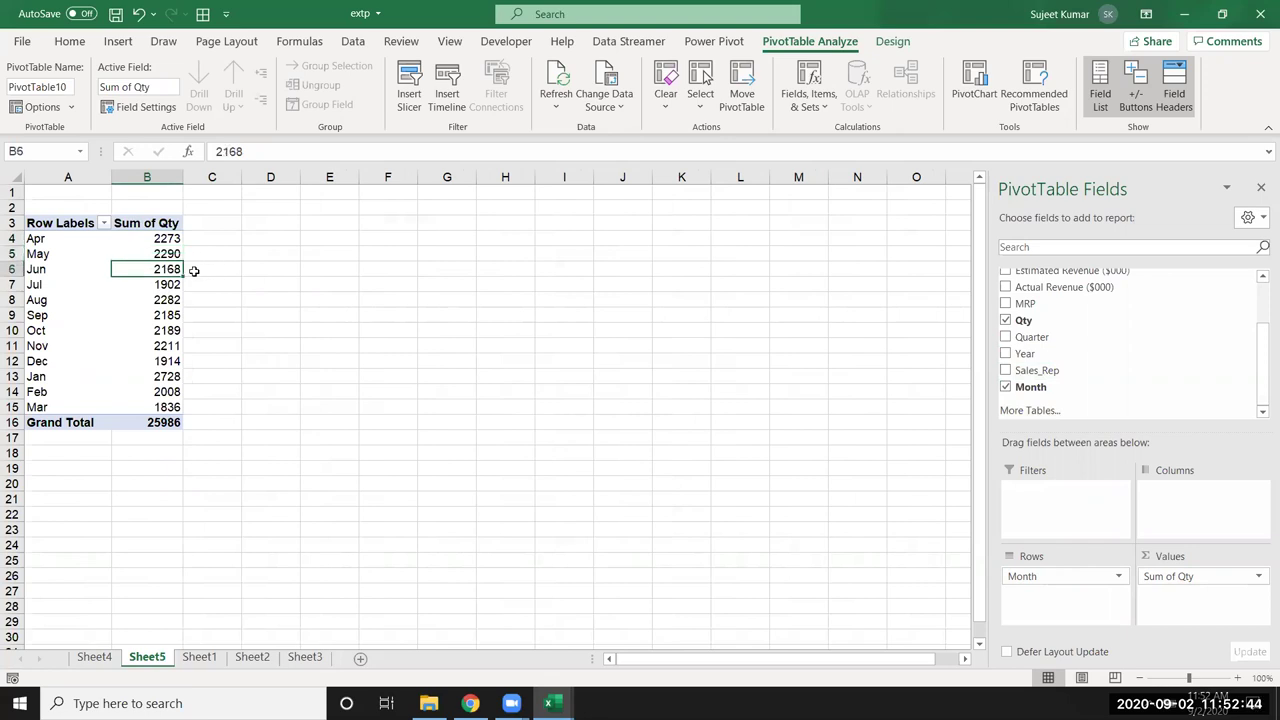
{"action": "left_click_drag", "start_coordinate": [167, 269], "coordinate": [167, 300]}
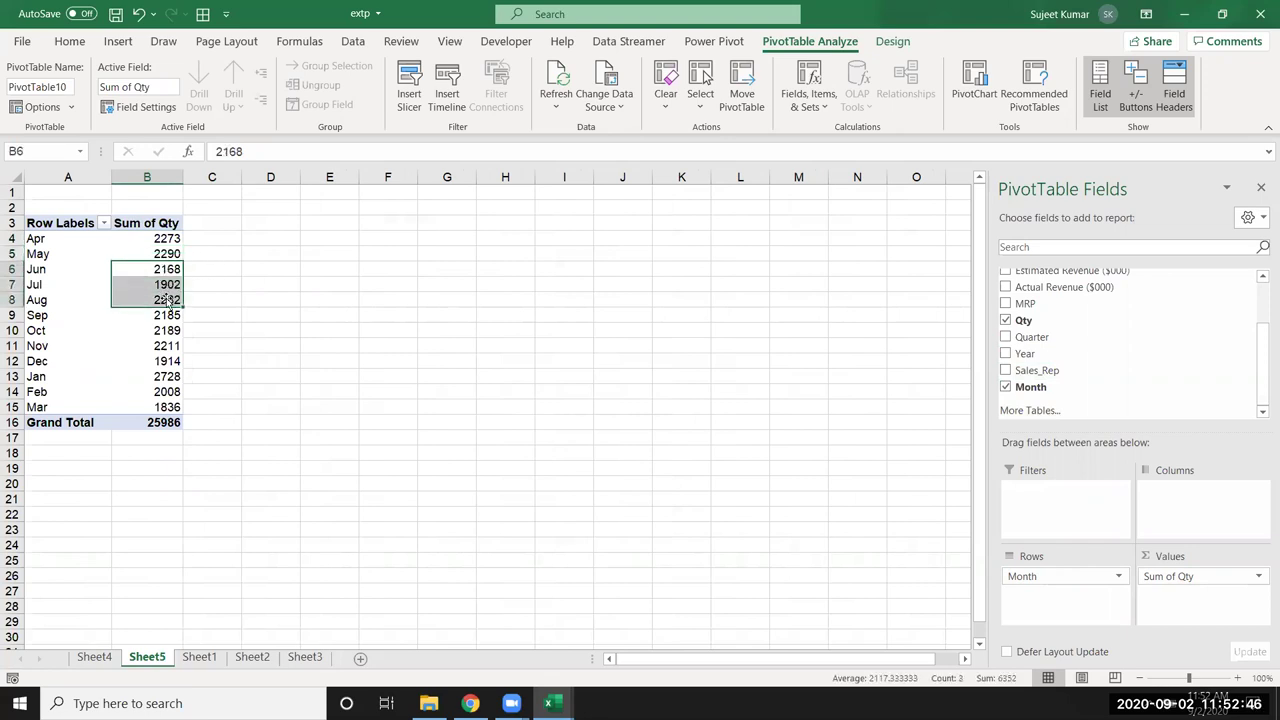
Show the Sum of Qty values as a Running Total In by month.
{"action": "left_click", "coordinate": [1203, 580]}
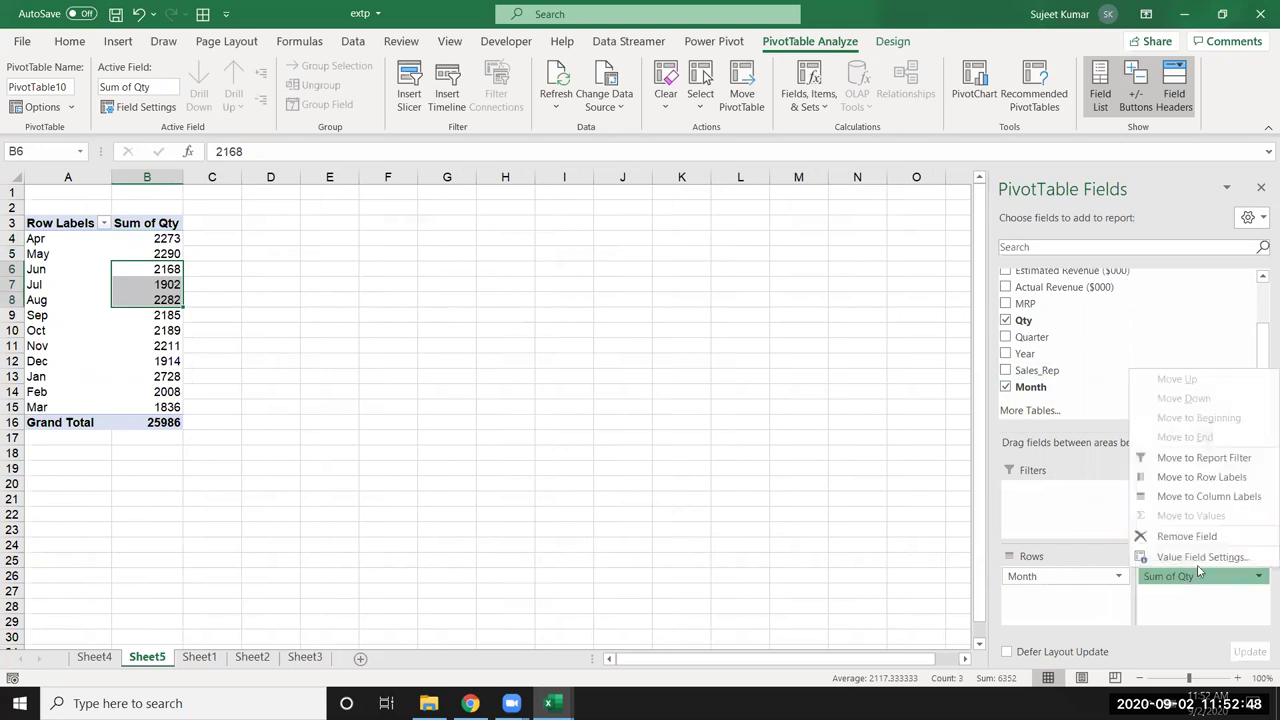
{"action": "left_click", "coordinate": [1200, 557]}
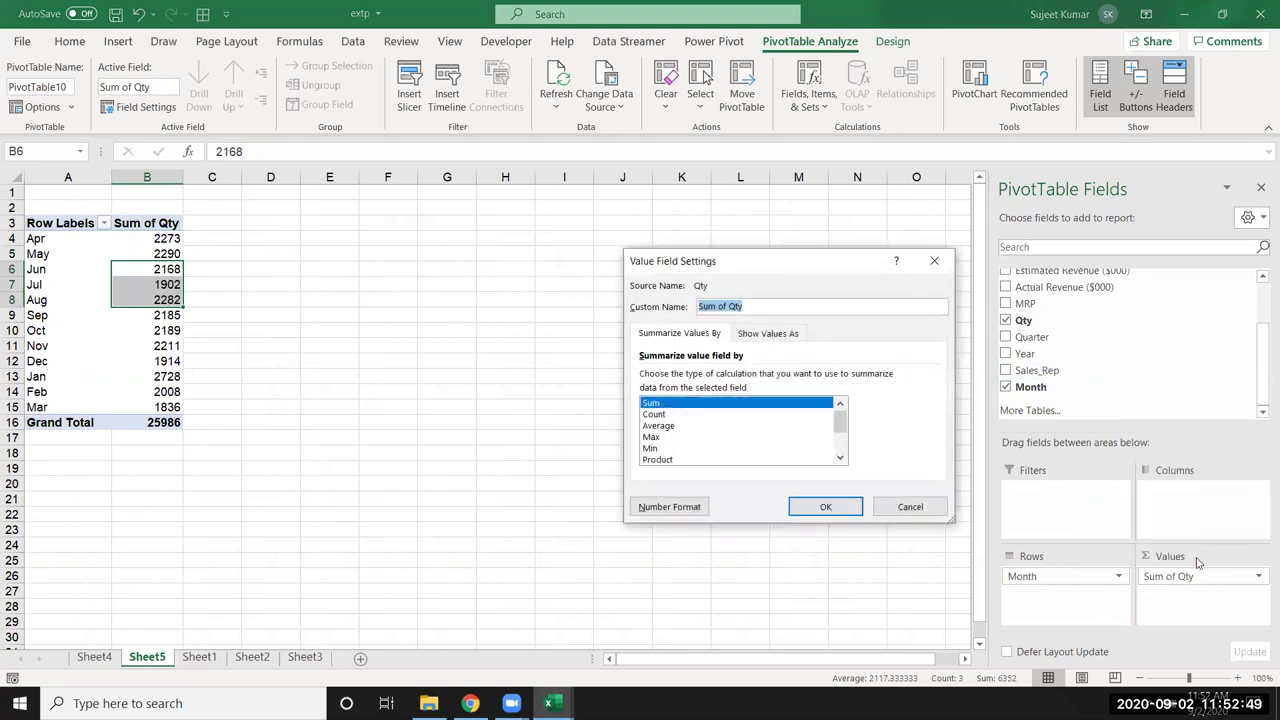
{"action": "left_click", "coordinate": [770, 333]}
{"action": "left_click", "coordinate": [742, 376]}
{"action": "scroll", "coordinate": [726, 416], "scroll_direction": "down", "scroll_amount": 2}
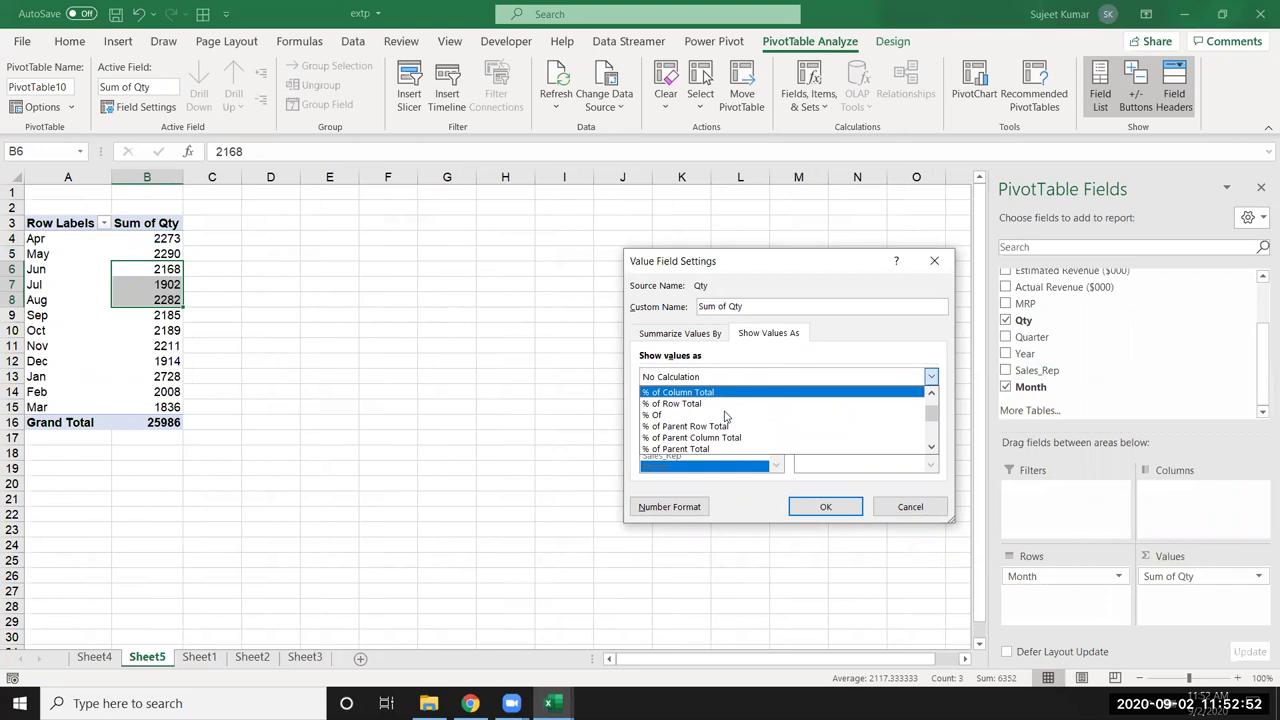
{"action": "scroll", "coordinate": [726, 416], "scroll_direction": "down", "scroll_amount": 2}
{"action": "scroll", "coordinate": [720, 430], "scroll_direction": "down", "scroll_amount": 2}
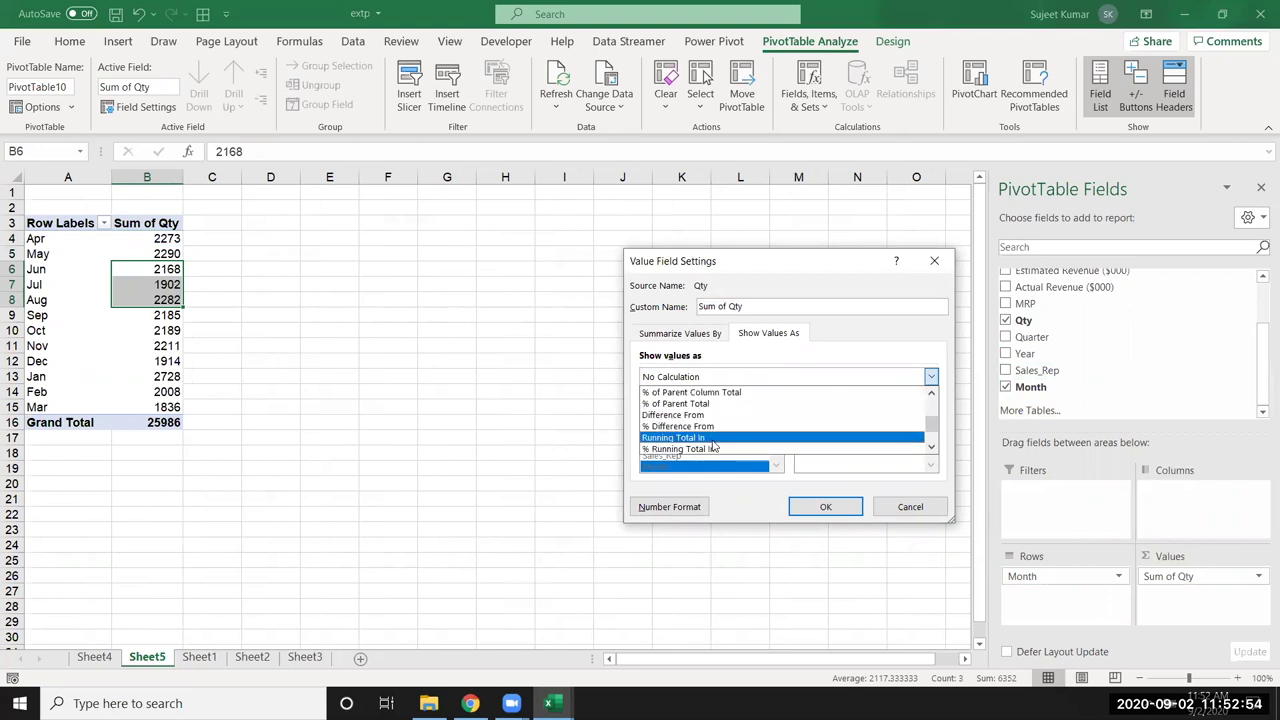
{"action": "left_click", "coordinate": [712, 441]}
{"action": "left_click", "coordinate": [800, 507]}
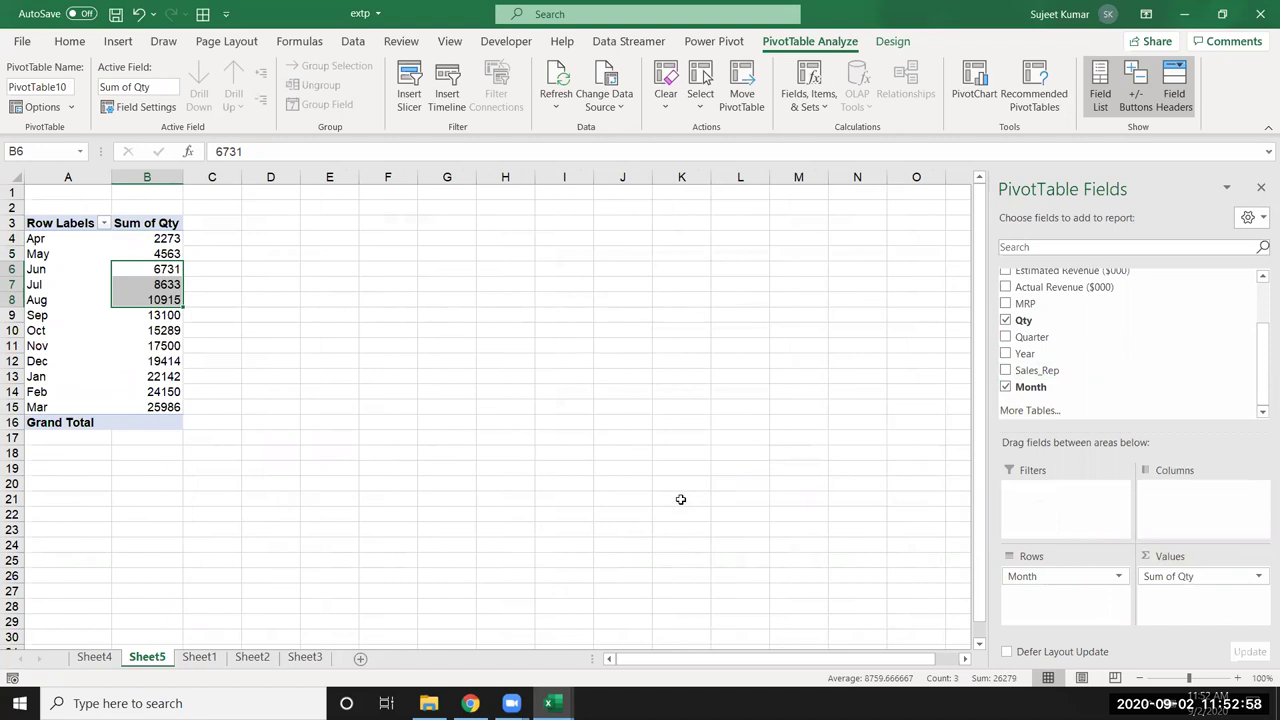
Add Qty to Values again as a second column beside the running totals reaching 25986.
{"action": "left_click_drag", "start_coordinate": [1023, 320], "coordinate": [1206, 590]}
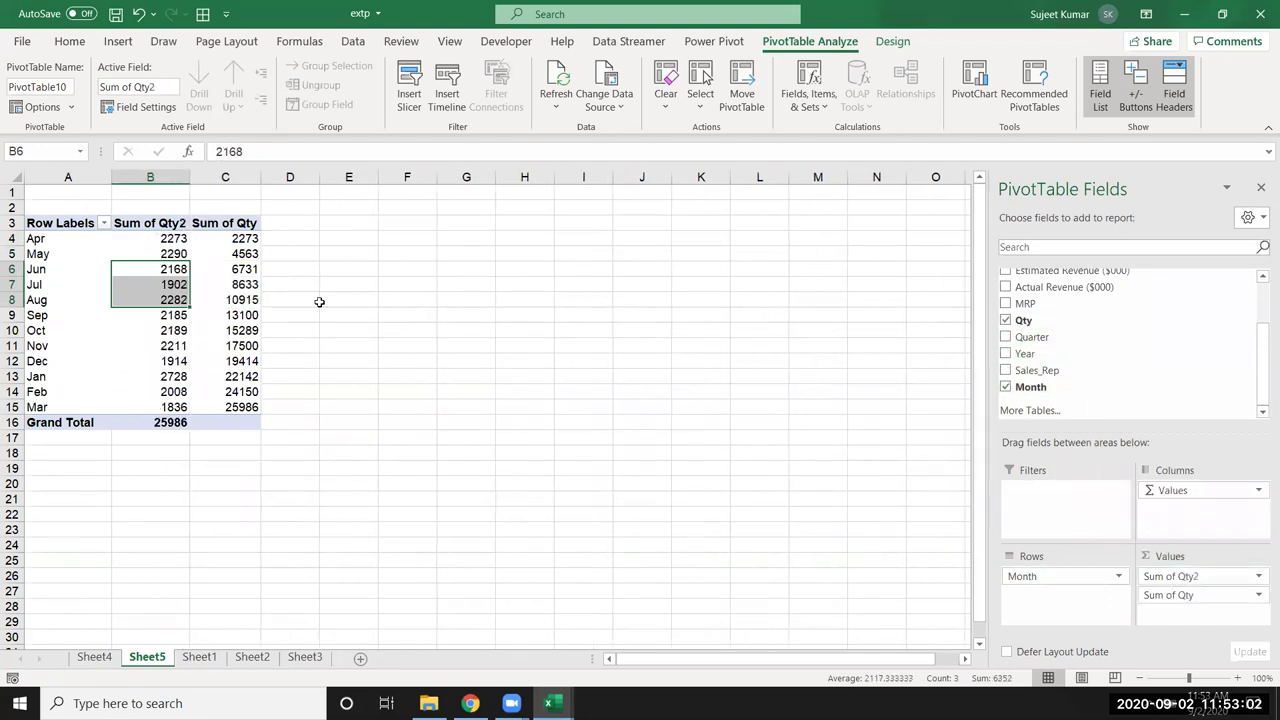
{"action": "left_click_drag", "start_coordinate": [246, 244], "coordinate": [249, 405]}
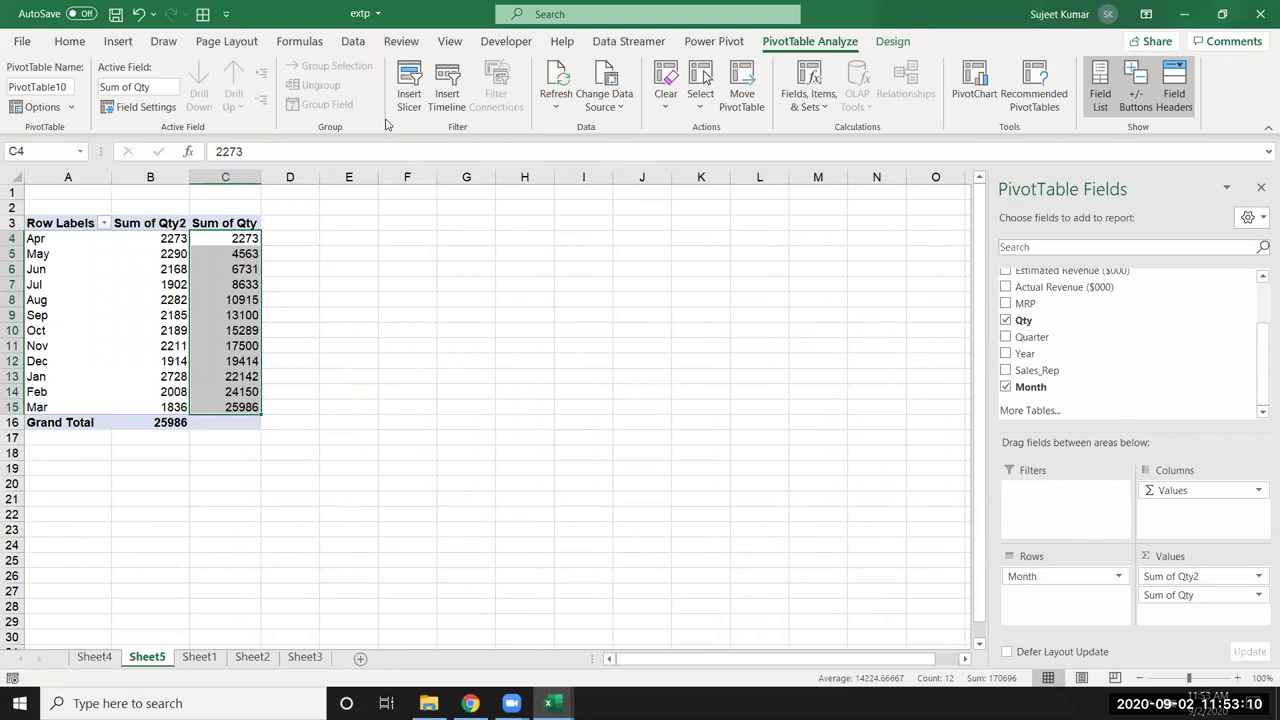
{"action": "left_click", "coordinate": [1180, 597]}
{"action": "left_click", "coordinate": [1172, 598]}
{"action": "left_click", "coordinate": [1168, 602]}
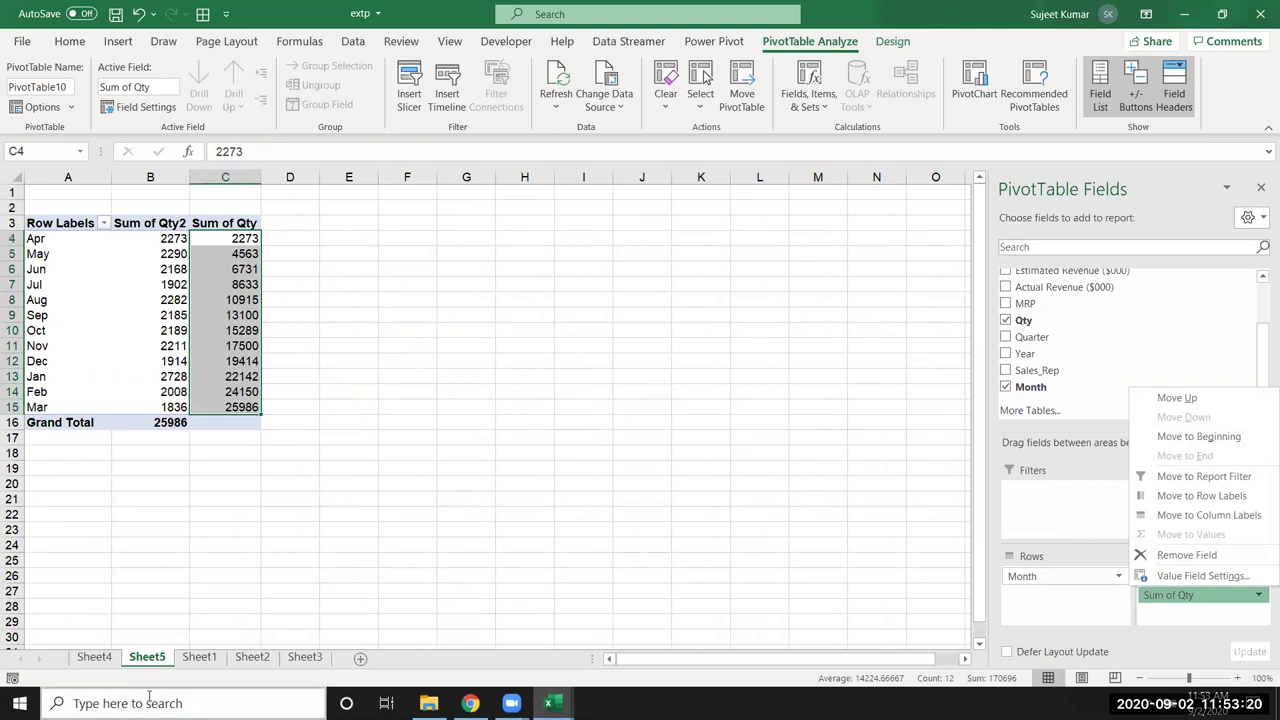
Go to Sheet4 and review its pivot's percentage values, rep names and quantities.
{"action": "left_click", "coordinate": [97, 658]}
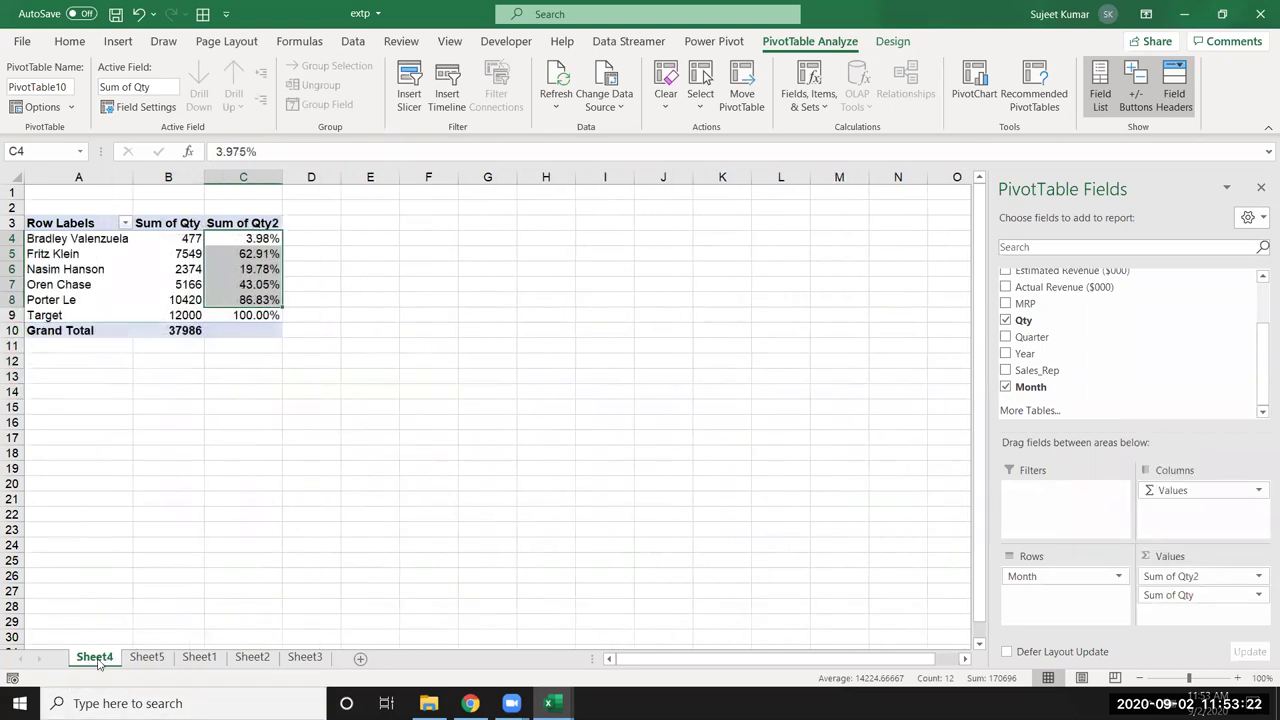
{"action": "left_click", "coordinate": [222, 223]}
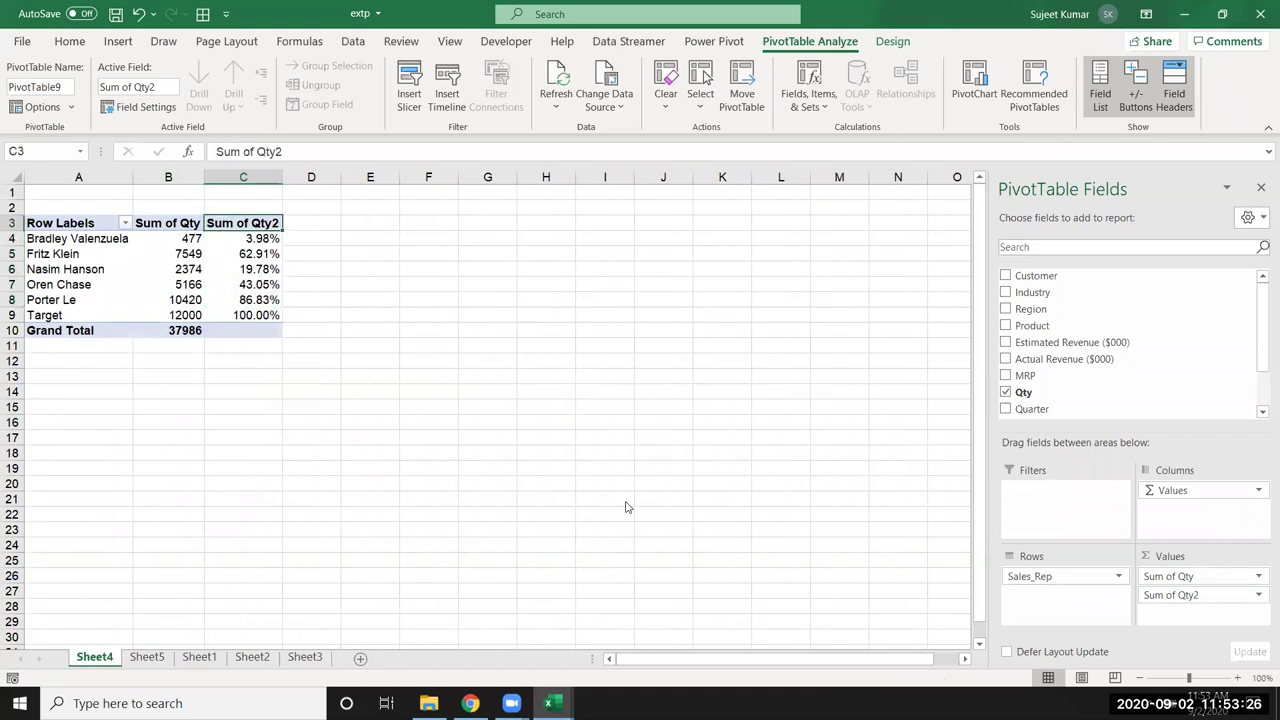
{"action": "mouse_move", "coordinate": [1200, 595]}
{"action": "left_mouse_down"}
{"action": "mouse_move", "coordinate": [423, 490]}
{"action": "mouse_move", "coordinate": [386, 470]}
{"action": "mouse_move", "coordinate": [309, 647]}
{"action": "mouse_move", "coordinate": [215, 523]}
{"action": "left_mouse_up"}
{"action": "left_click_drag", "start_coordinate": [221, 312], "coordinate": [229, 257]}
{"action": "left_click_drag", "start_coordinate": [74, 314], "coordinate": [76, 241]}
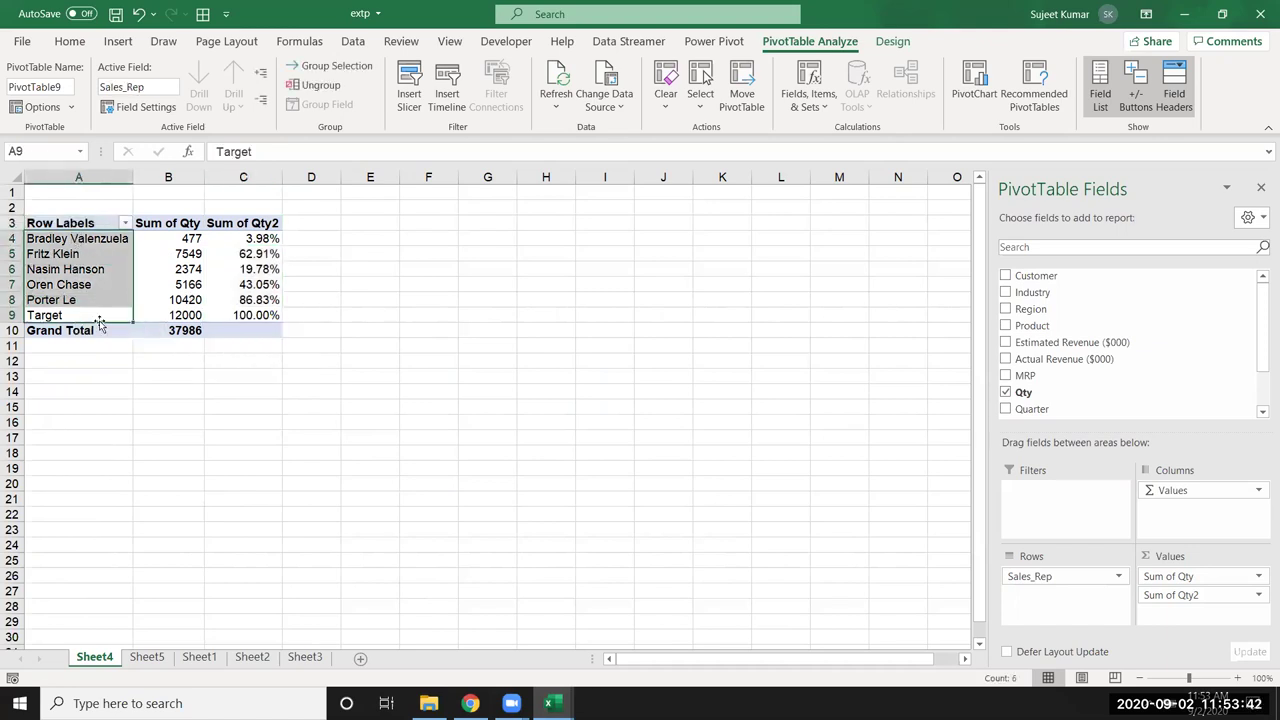
{"action": "left_click_drag", "start_coordinate": [170, 238], "coordinate": [257, 317]}
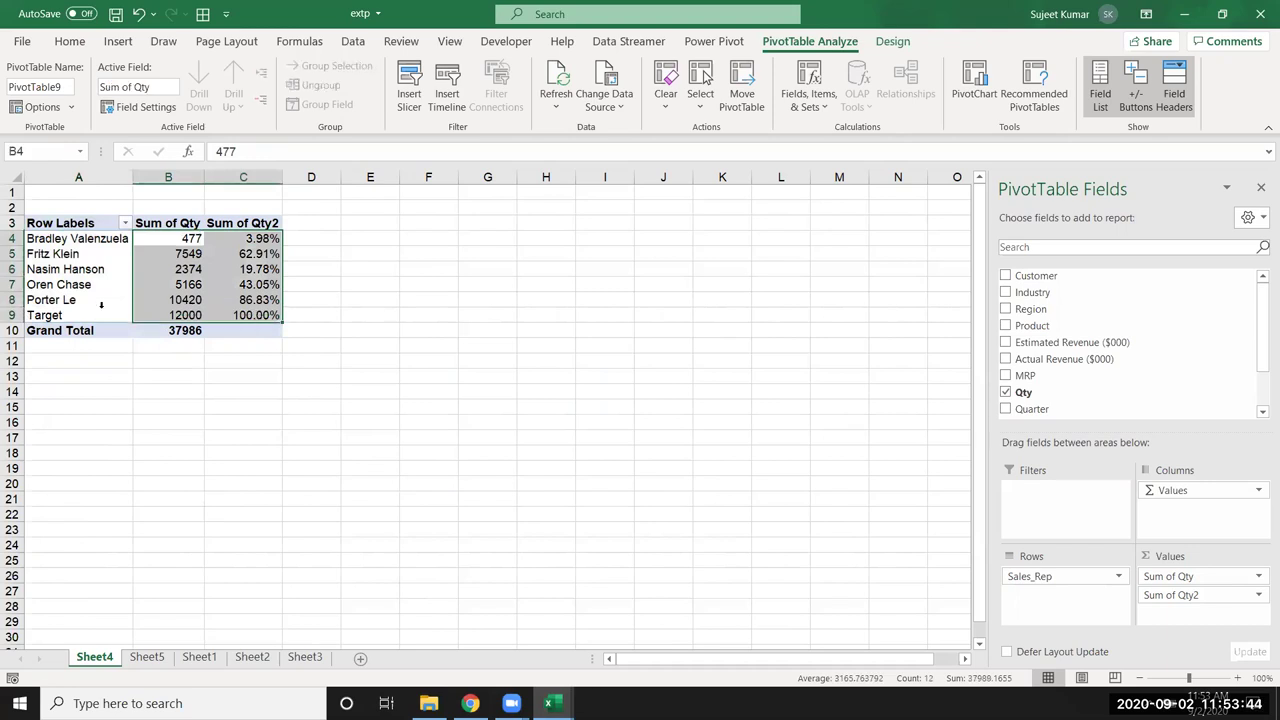
Review the headers, the Target quantity 12000 and reps' quantities, ending on cell D4.
{"action": "left_click_drag", "start_coordinate": [75, 314], "coordinate": [78, 223]}
{"action": "left_click_drag", "start_coordinate": [168, 223], "coordinate": [243, 223]}
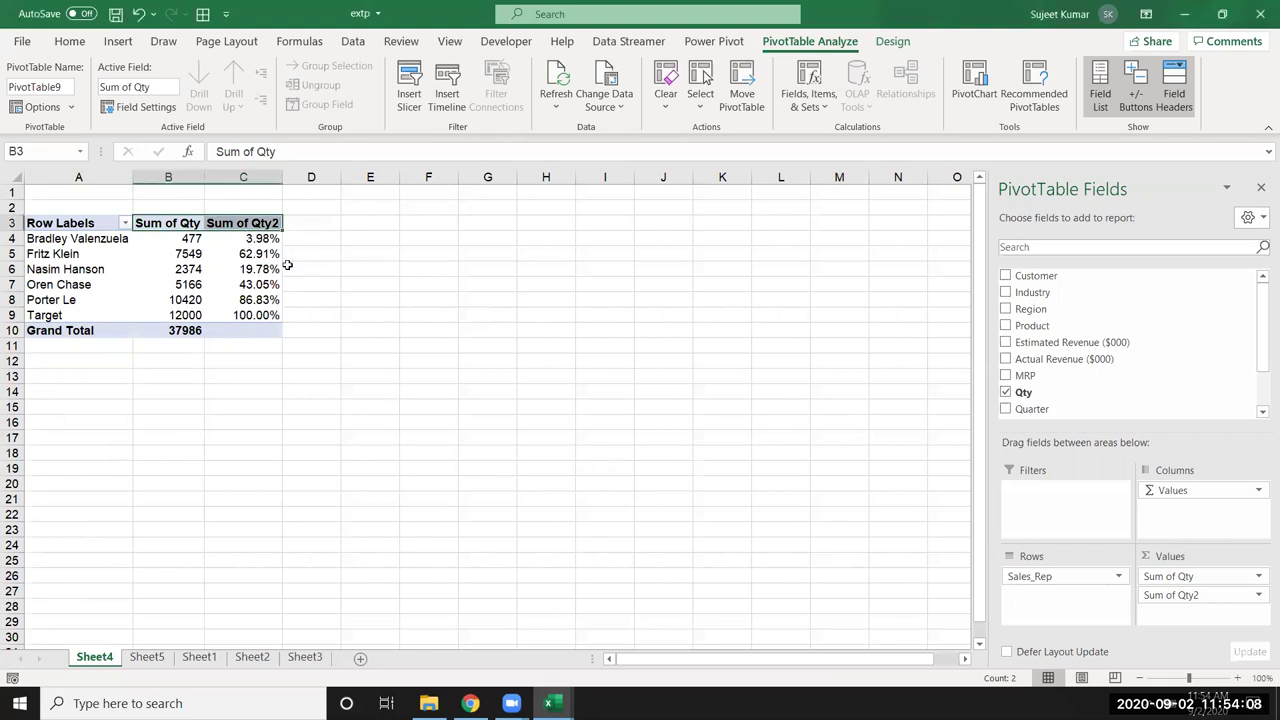
{"action": "left_click", "coordinate": [174, 314]}
{"action": "left_click_drag", "start_coordinate": [181, 288], "coordinate": [181, 242]}
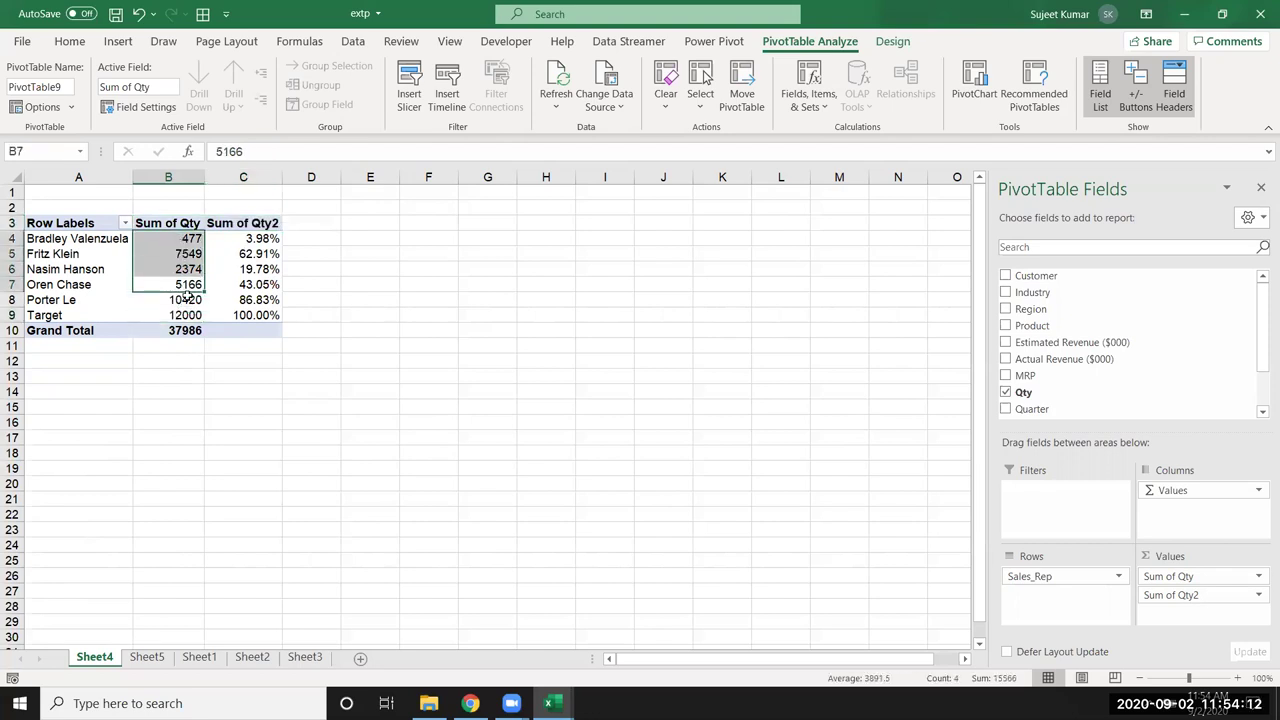
{"action": "left_click", "coordinate": [66, 318]}
{"action": "left_click_drag", "start_coordinate": [186, 239], "coordinate": [188, 288]}
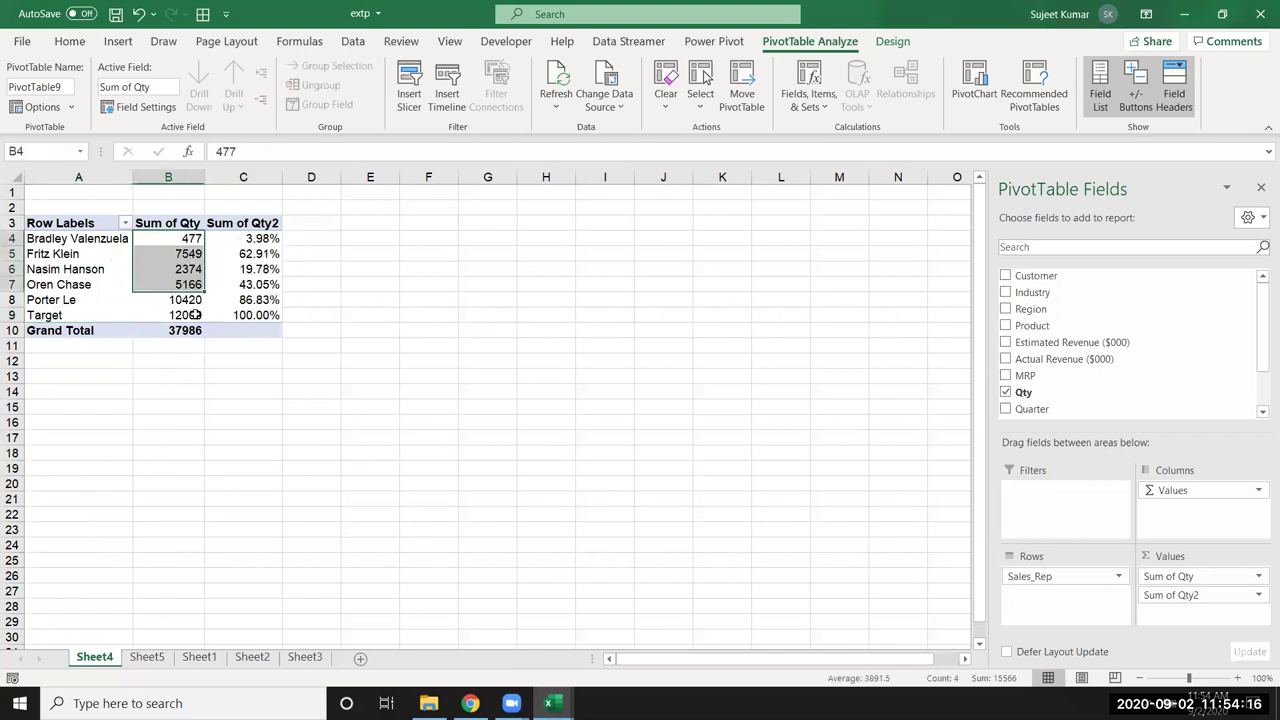
{"action": "left_click", "coordinate": [318, 243]}
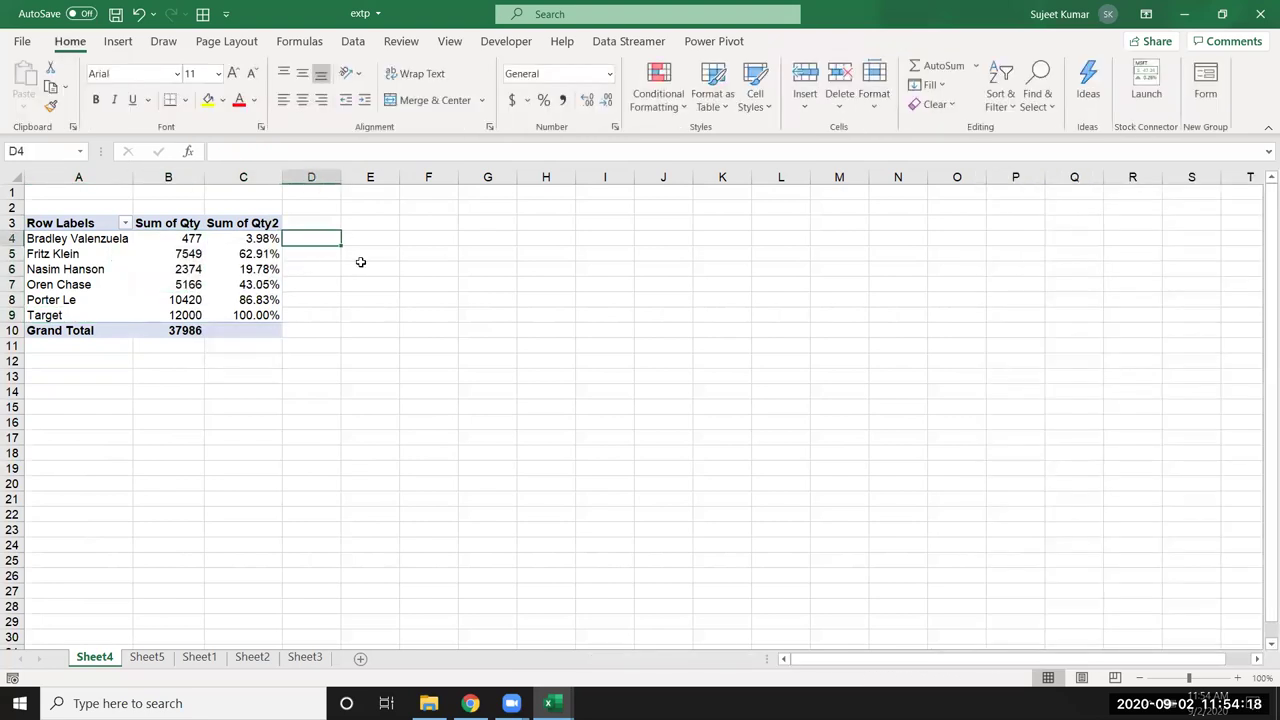
Enter =477/12000 in D4 and format it with Comma Style and extra decimals (0.0398).
{"action": "type", "text": "=477"}
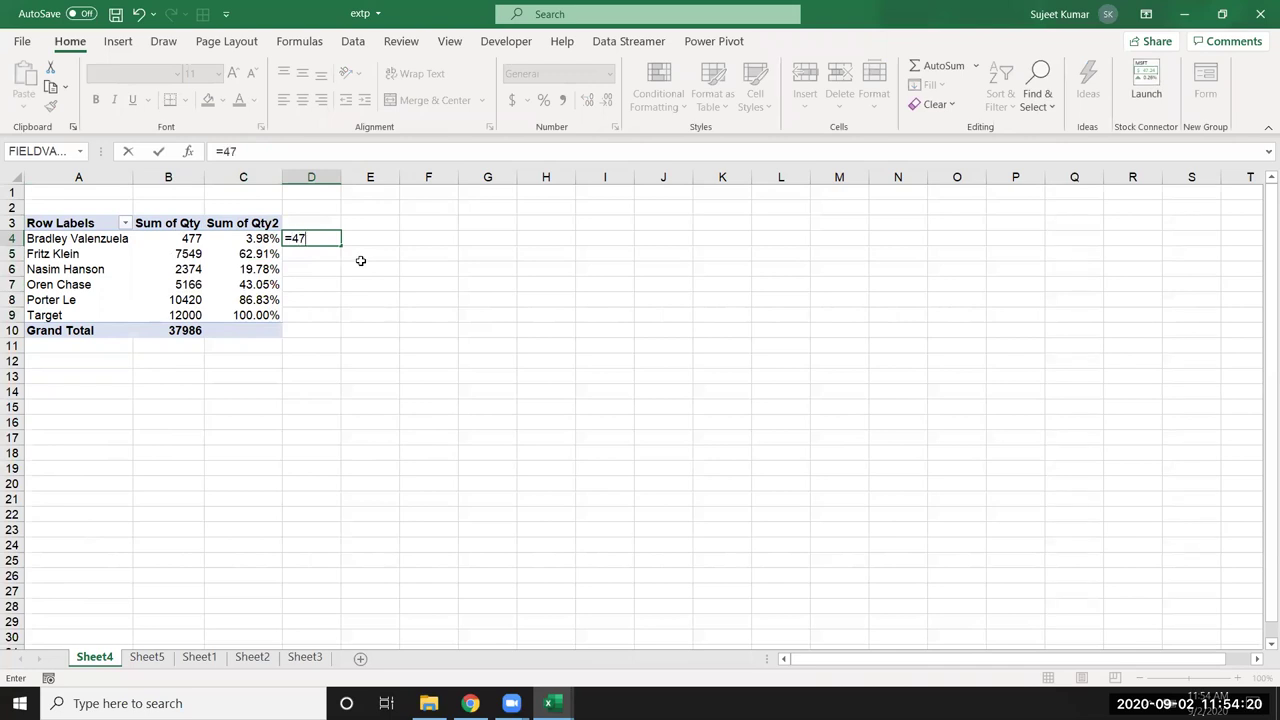
{"action": "type", "text": "/12000"}
{"action": "key", "text": "Return"}
{"action": "key", "text": "Up"}
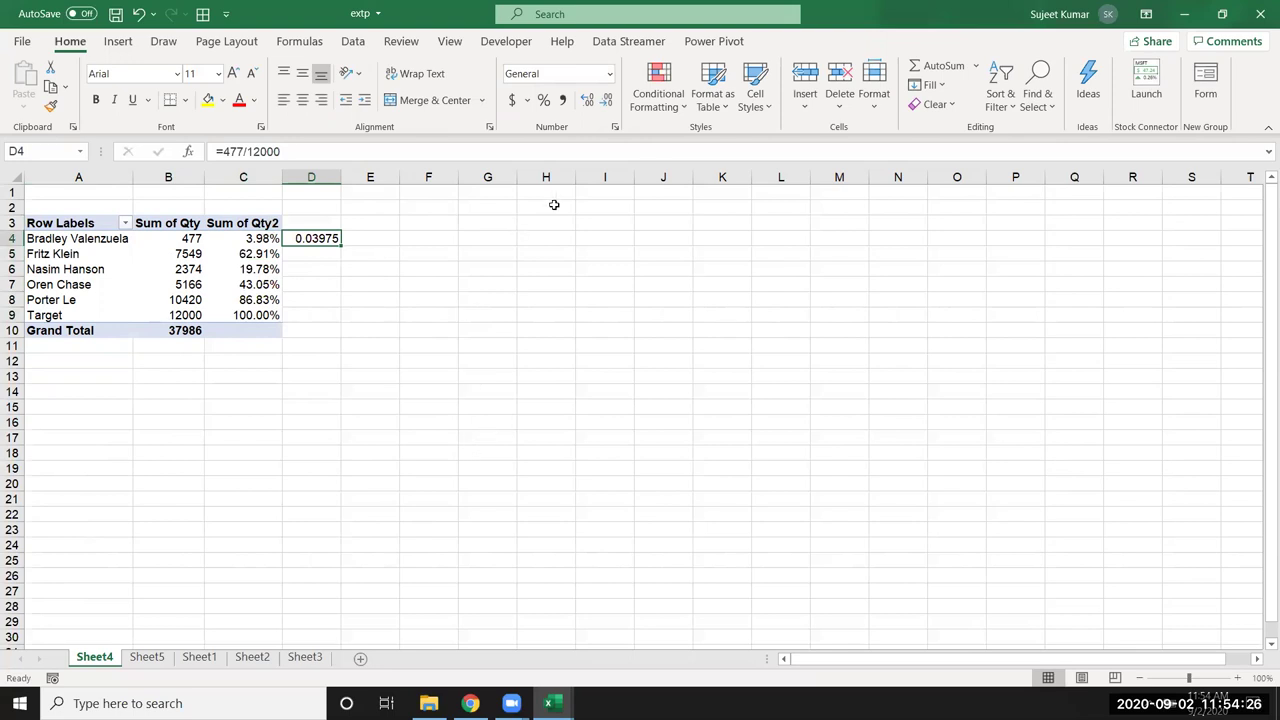
{"action": "left_click", "coordinate": [558, 99]}
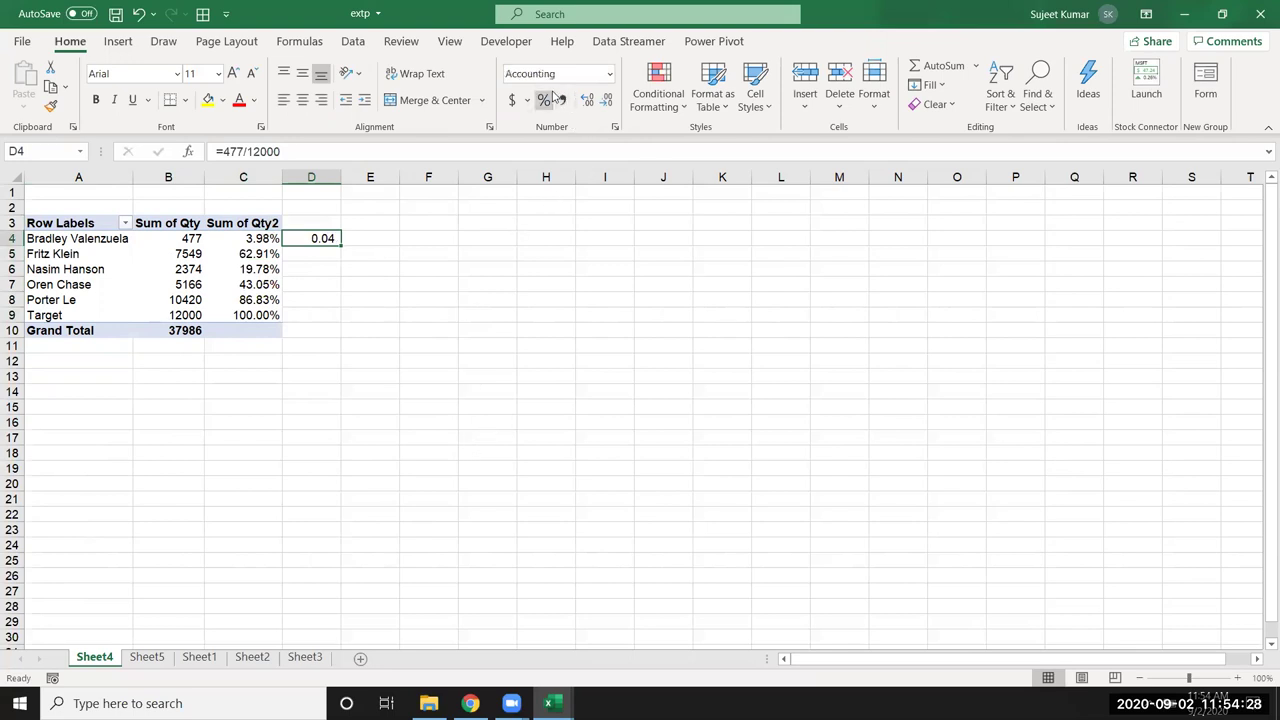
{"action": "left_click", "coordinate": [585, 101]}
{"action": "left_click", "coordinate": [585, 101]}
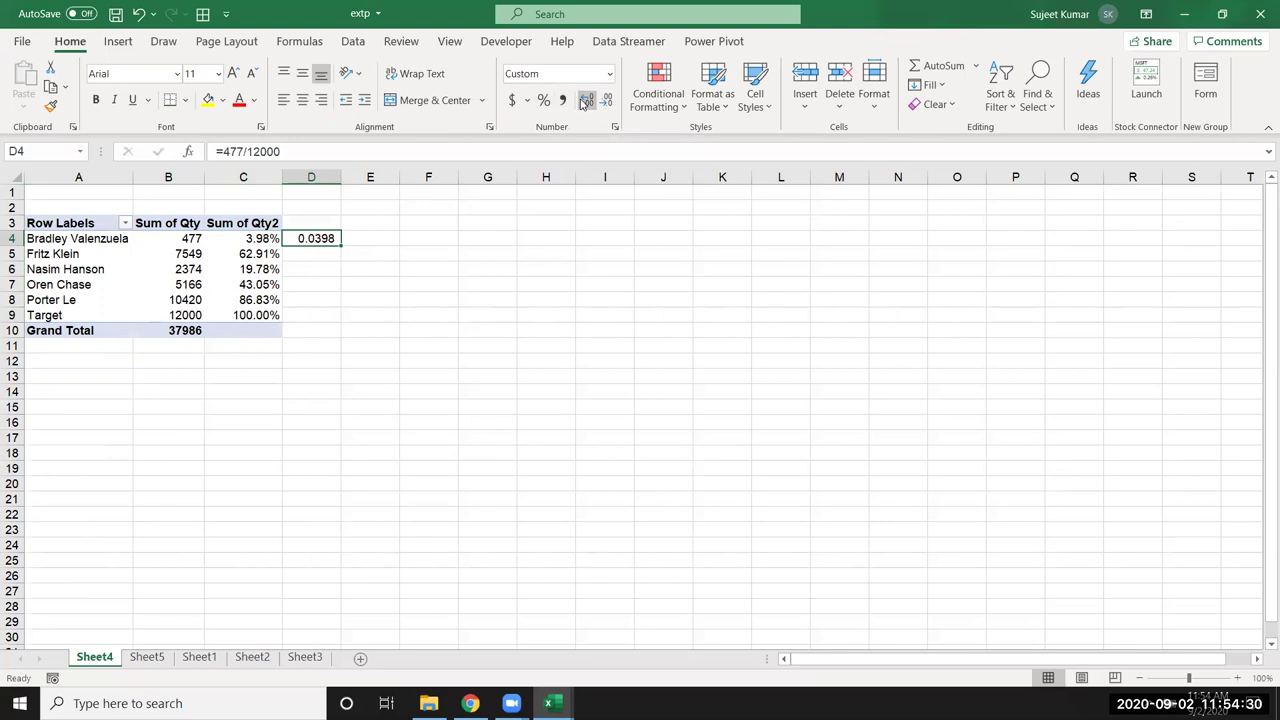
Inspect the Target row and Sum of Qty2's display settings unchanged, then return to the Sheet5 pivot.
{"action": "left_click", "coordinate": [162, 314]}
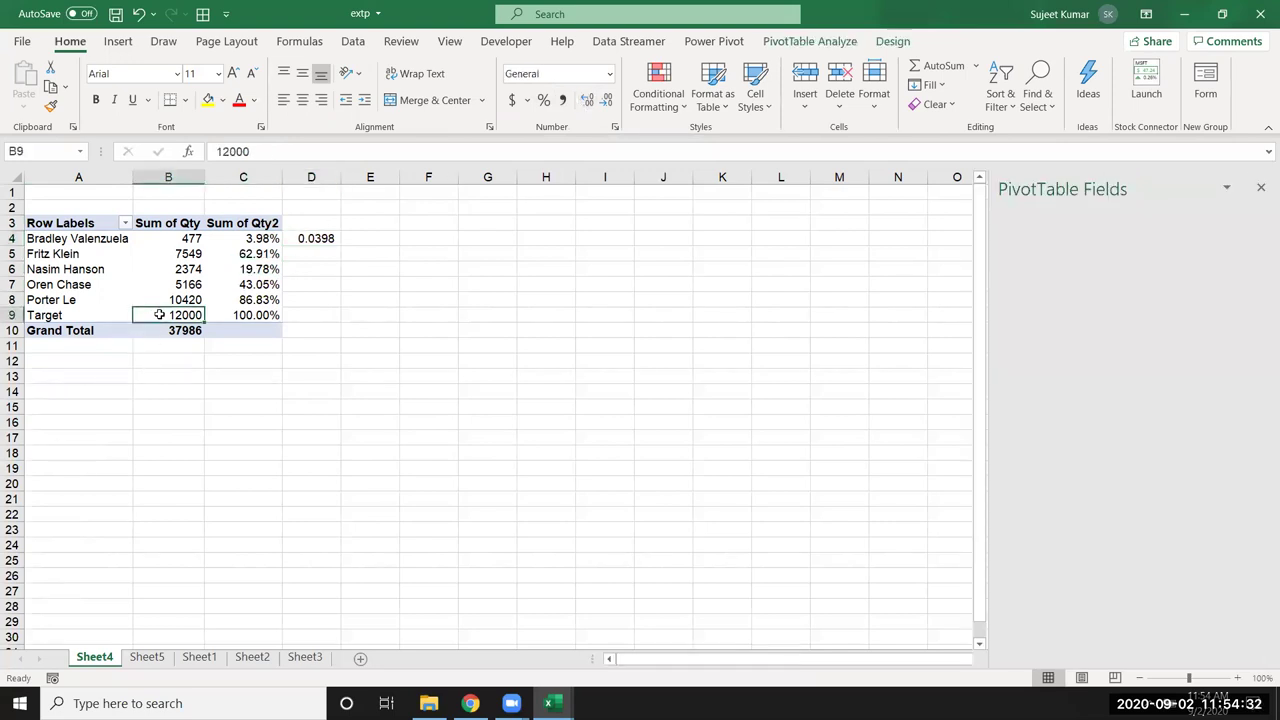
{"action": "left_click", "coordinate": [28, 316]}
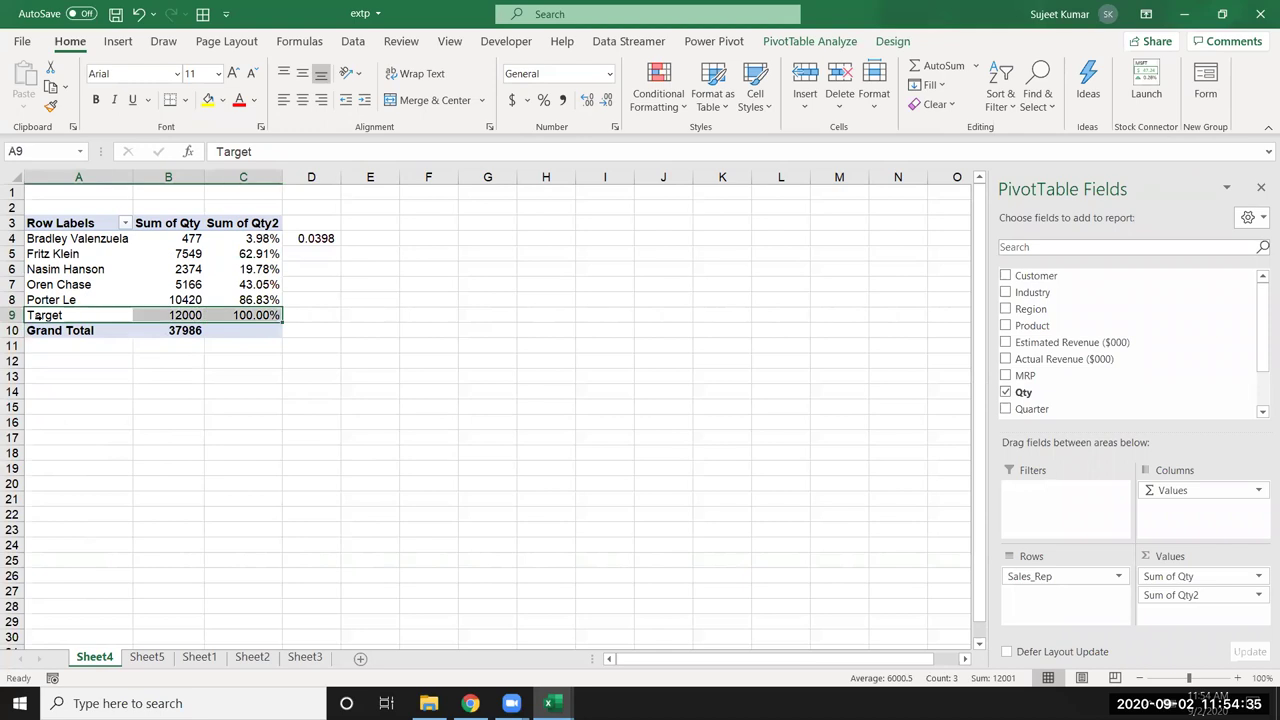
{"action": "left_click", "coordinate": [168, 254]}
{"action": "left_click", "coordinate": [228, 225]}
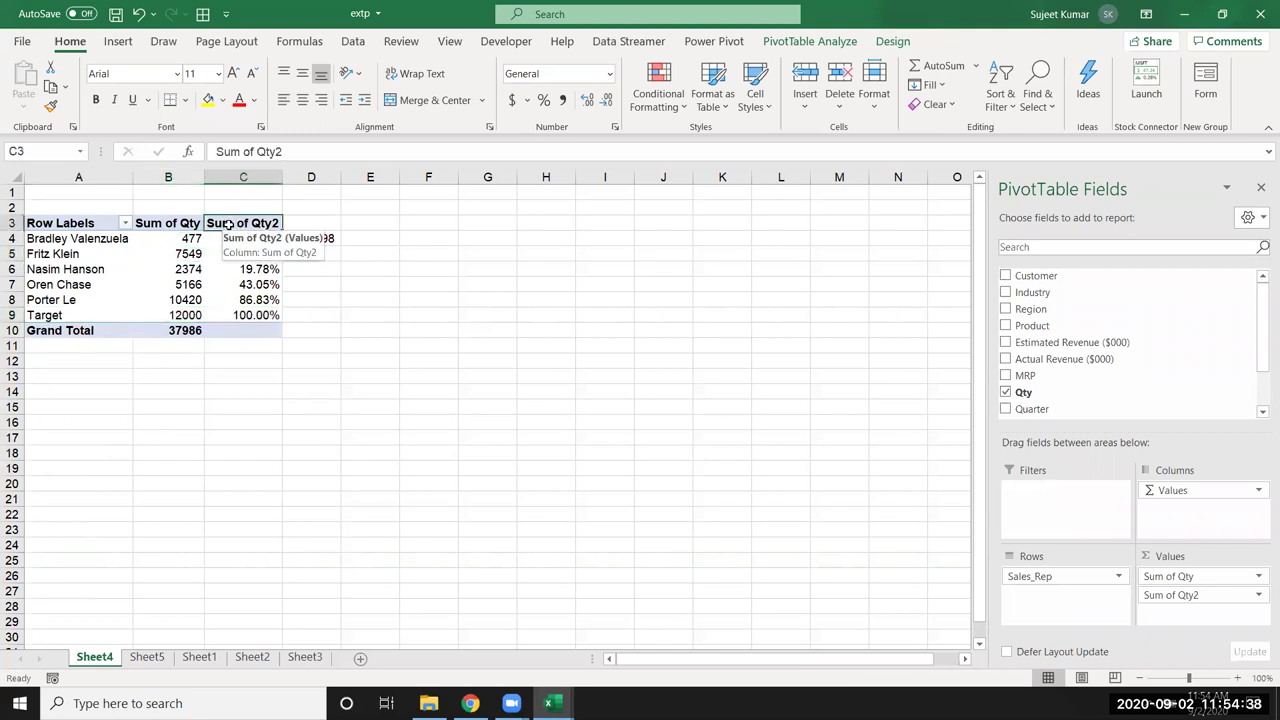
{"action": "double_click", "coordinate": [228, 225]}
{"action": "left_click", "coordinate": [758, 332]}
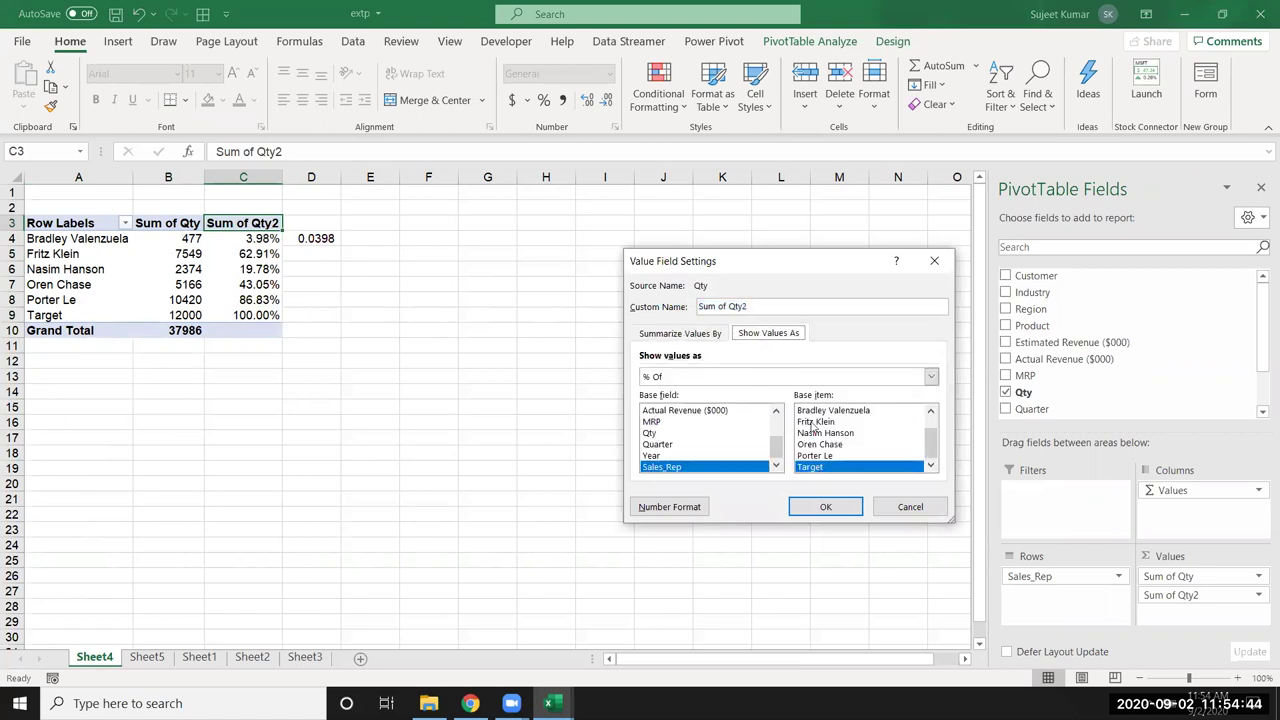
{"action": "left_click", "coordinate": [890, 507]}
{"action": "left_click", "coordinate": [189, 658]}
{"action": "left_click", "coordinate": [150, 659]}
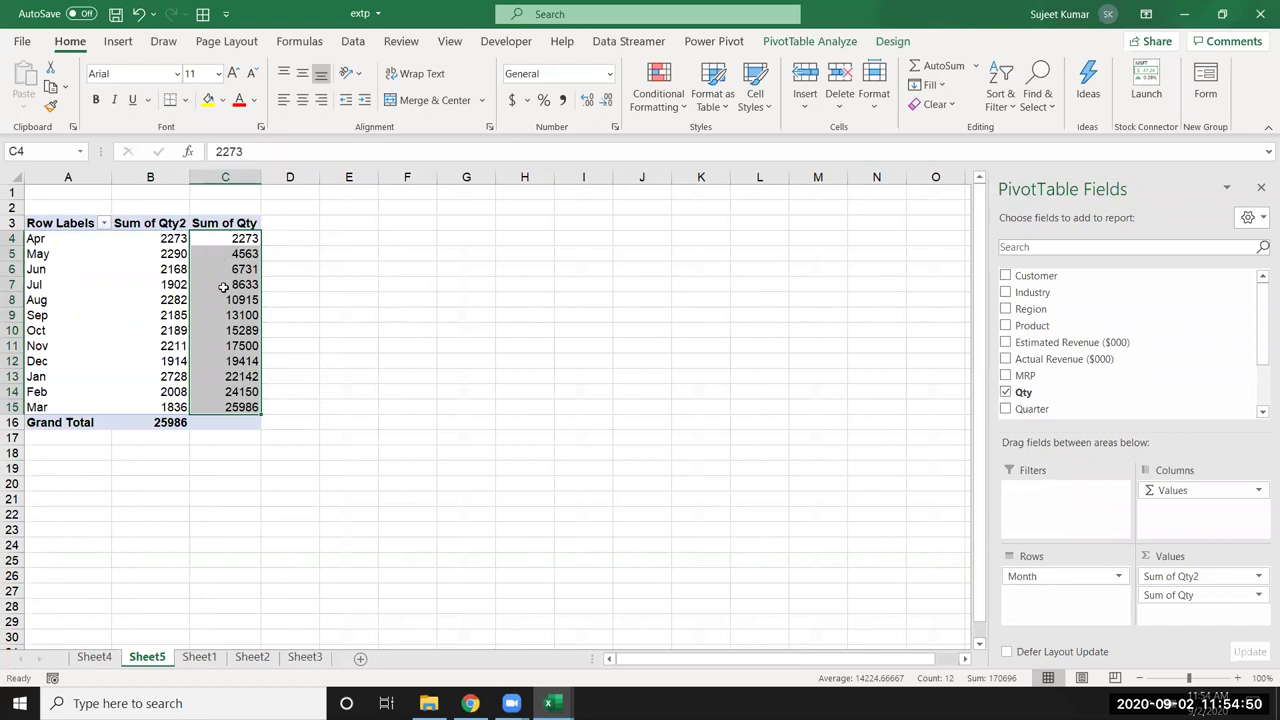
{"action": "mouse_move", "coordinate": [229, 300]}
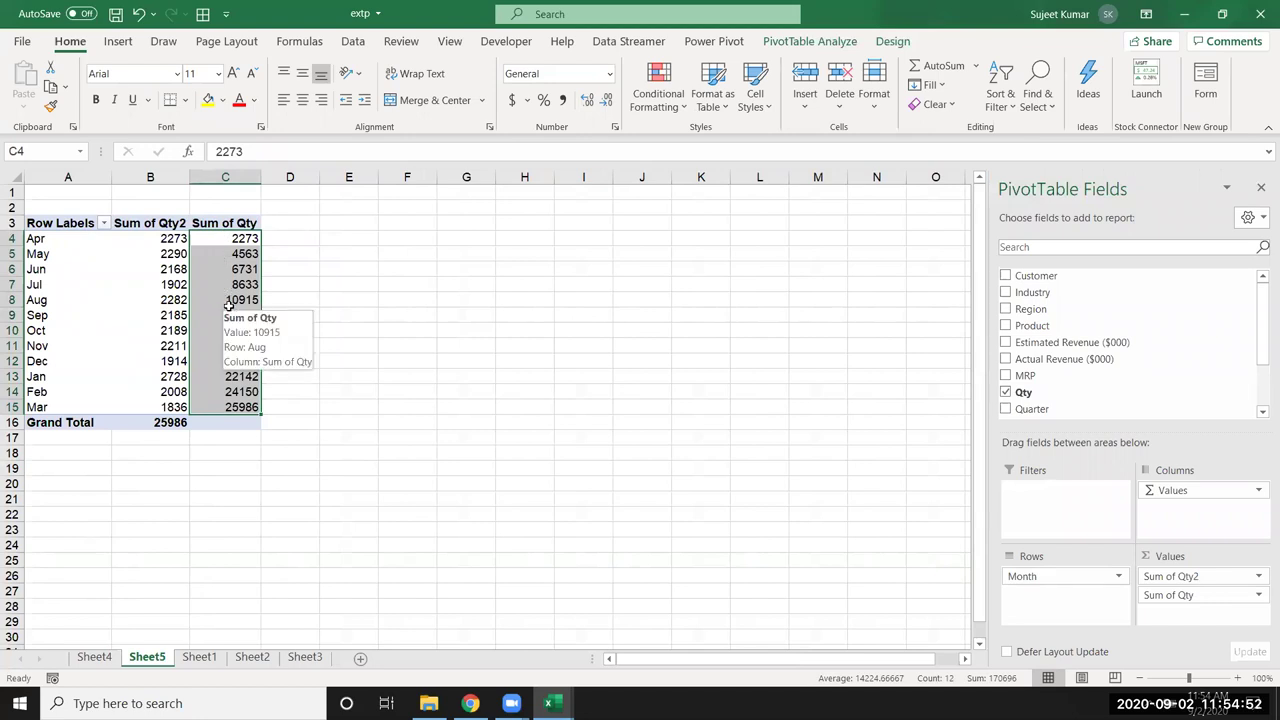
Show Sum of Qty as % of Grand Total, so Apr reads 8.75% and Jan 10.50%.
{"action": "left_click_drag", "start_coordinate": [60, 411], "coordinate": [47, 230]}
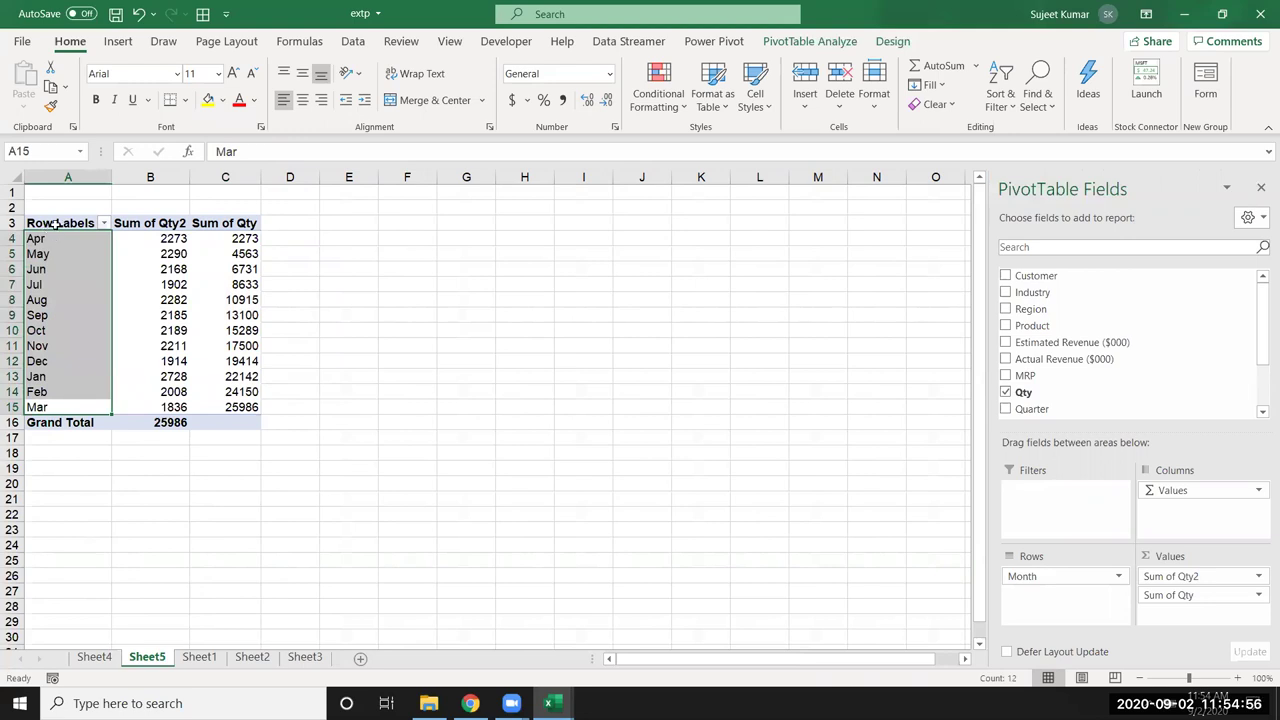
{"action": "double_click", "coordinate": [212, 223]}
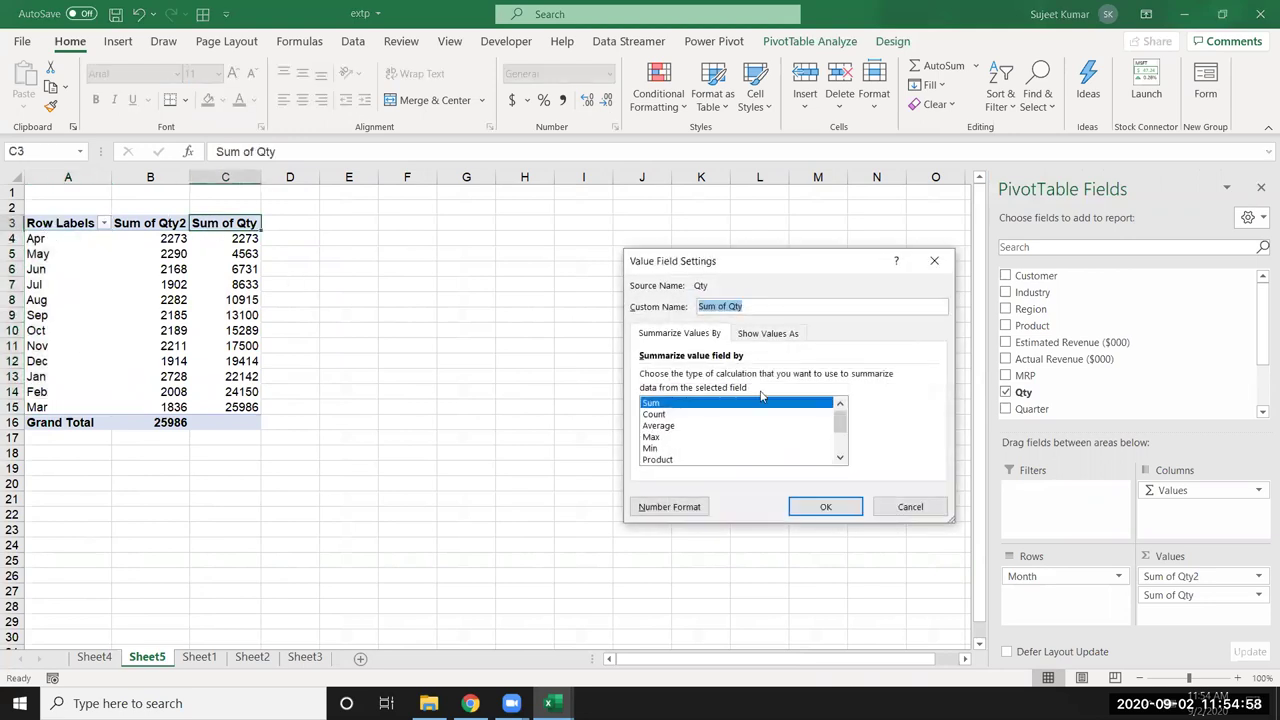
{"action": "left_click", "coordinate": [792, 336]}
{"action": "left_click", "coordinate": [714, 379]}
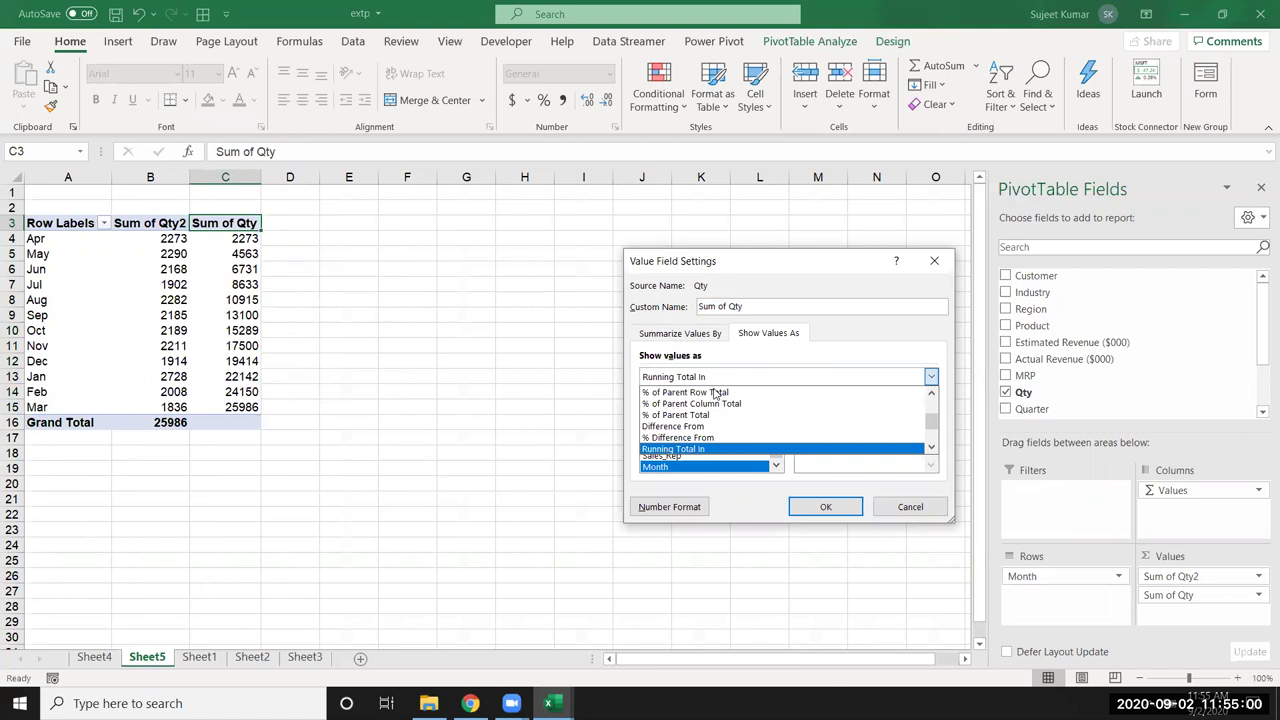
{"action": "scroll", "coordinate": [695, 424], "scroll_direction": "up", "scroll_amount": 1}
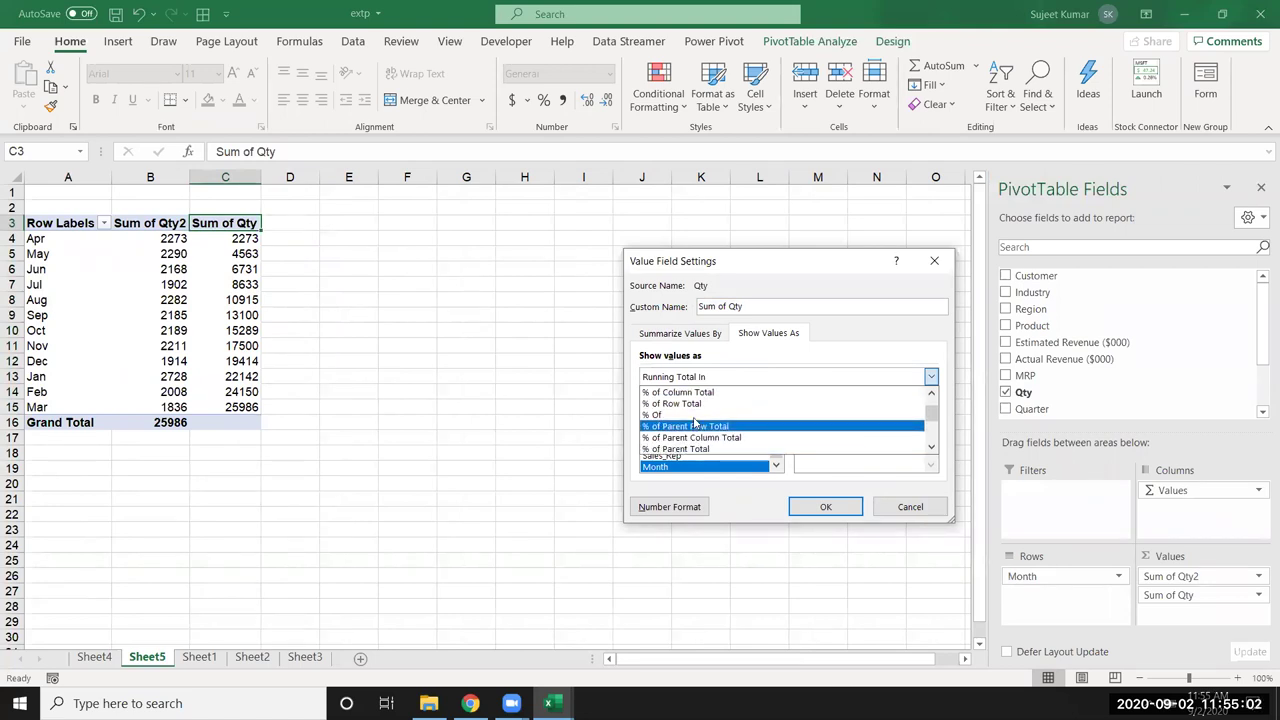
{"action": "scroll", "coordinate": [695, 424], "scroll_direction": "up", "scroll_amount": 1}
{"action": "left_click", "coordinate": [687, 405]}
{"action": "left_click", "coordinate": [826, 508]}
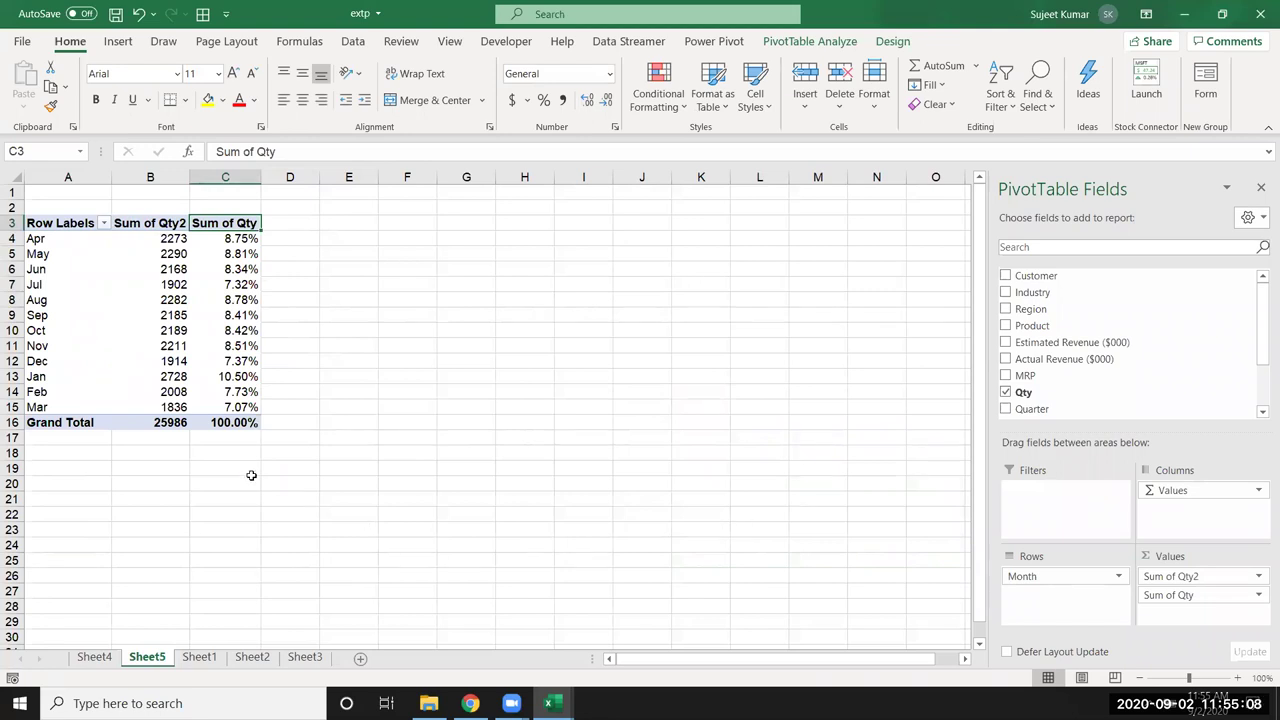
Display Sum of Qty as % Running Total In by Month, climbing to 100.00% in Mar.
{"action": "left_click", "coordinate": [174, 427]}
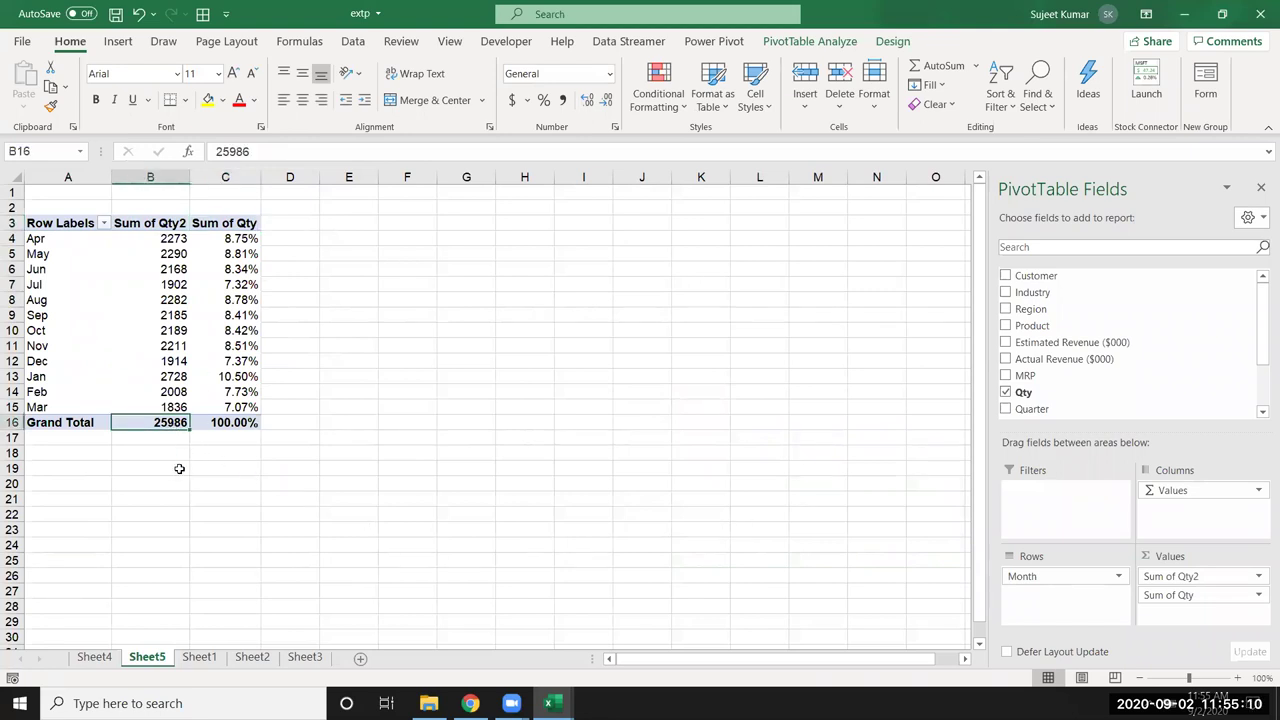
{"action": "left_click_drag", "start_coordinate": [163, 405], "coordinate": [177, 256]}
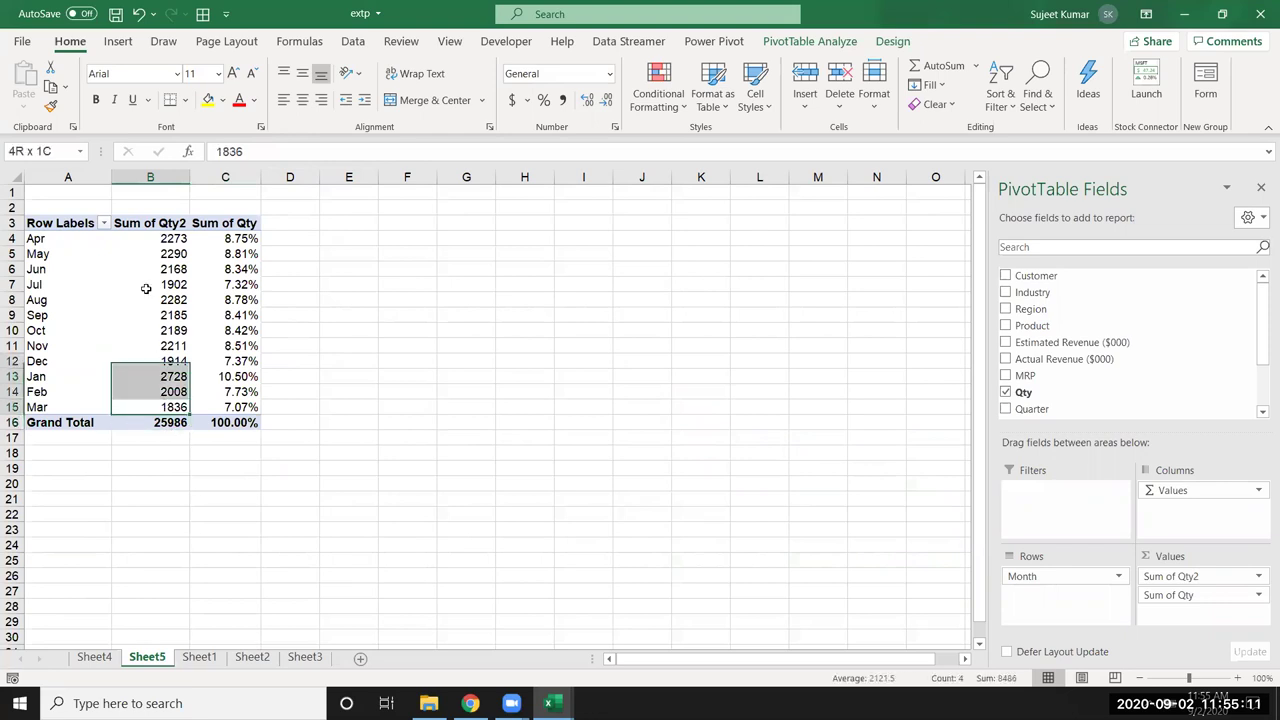
{"action": "double_click", "coordinate": [218, 222]}
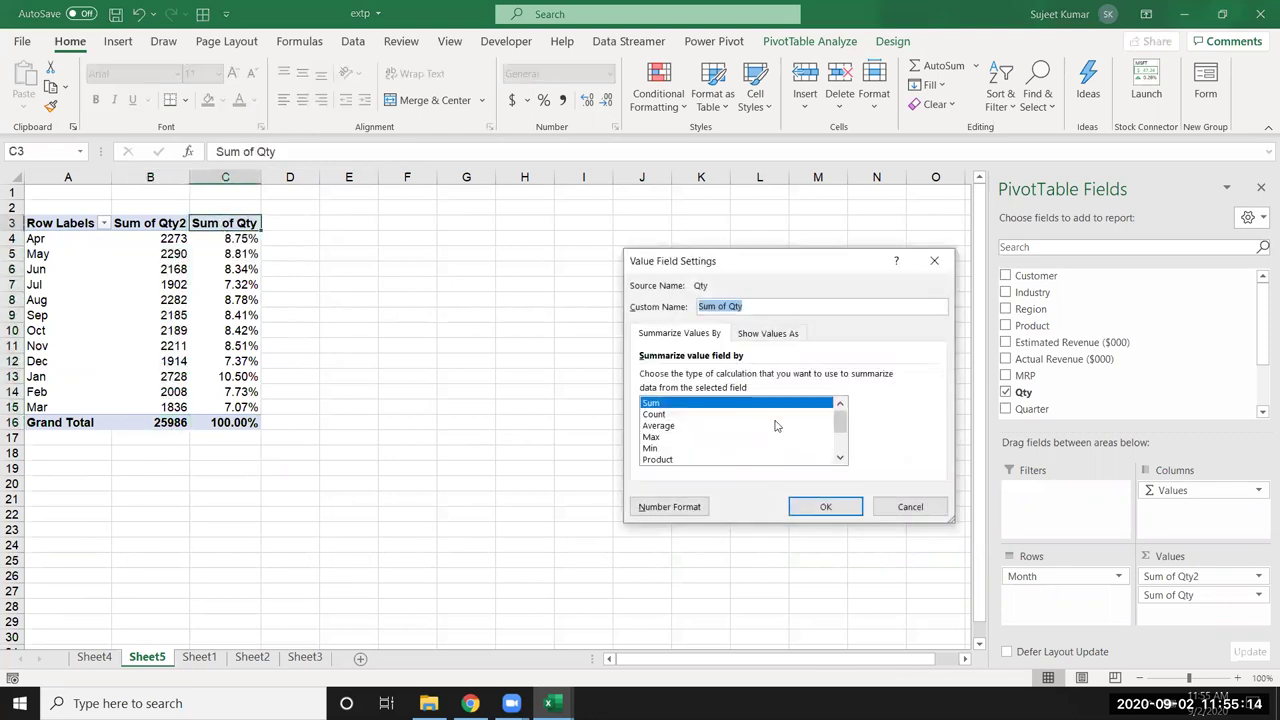
{"action": "left_click", "coordinate": [767, 334]}
{"action": "left_click", "coordinate": [730, 377]}
{"action": "scroll", "coordinate": [711, 441], "scroll_direction": "down", "scroll_amount": 1}
{"action": "scroll", "coordinate": [693, 433], "scroll_direction": "down", "scroll_amount": 1}
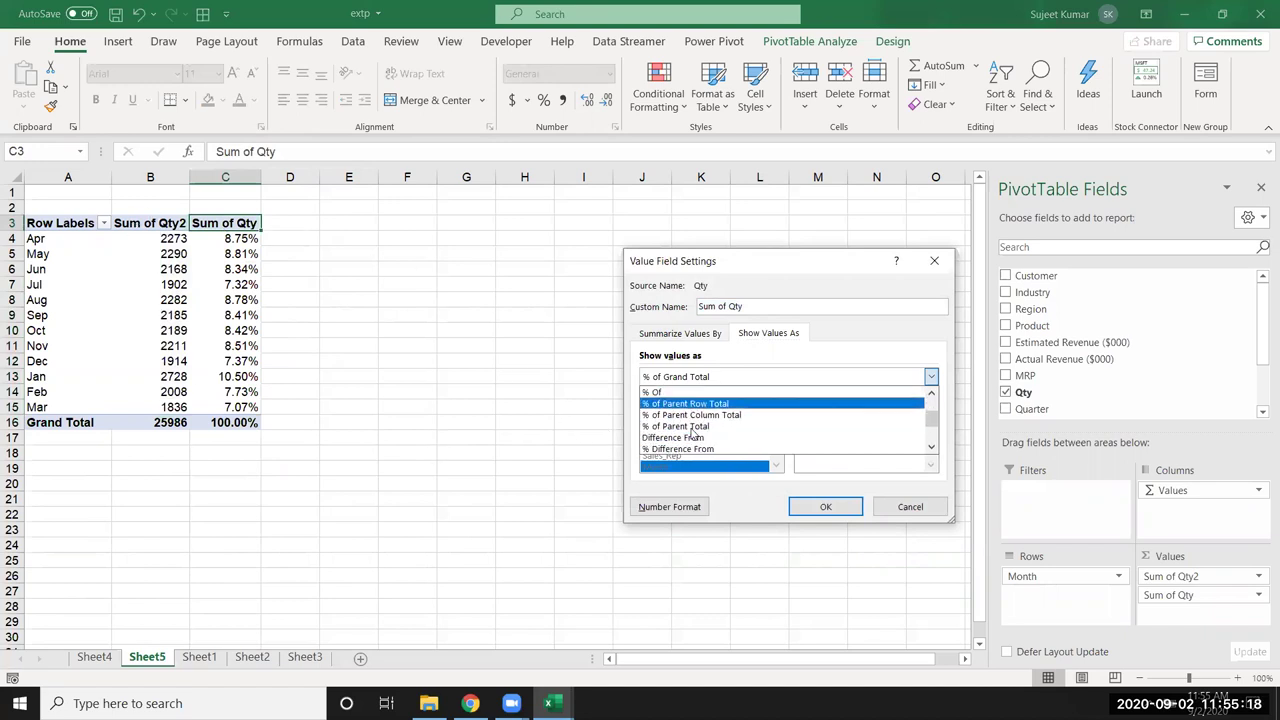
{"action": "scroll", "coordinate": [695, 445], "scroll_direction": "down", "scroll_amount": 1}
{"action": "scroll", "coordinate": [695, 452], "scroll_direction": "down", "scroll_amount": 1}
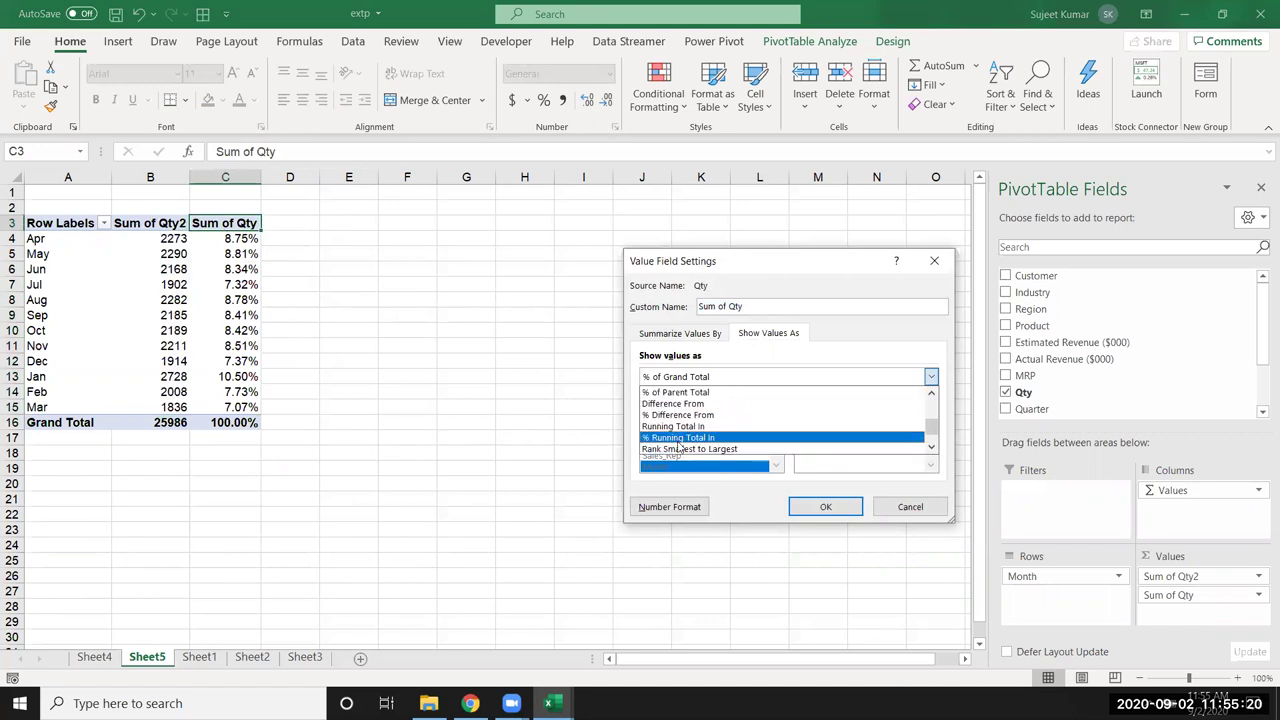
{"action": "left_click", "coordinate": [677, 441]}
{"action": "left_click", "coordinate": [825, 507]}
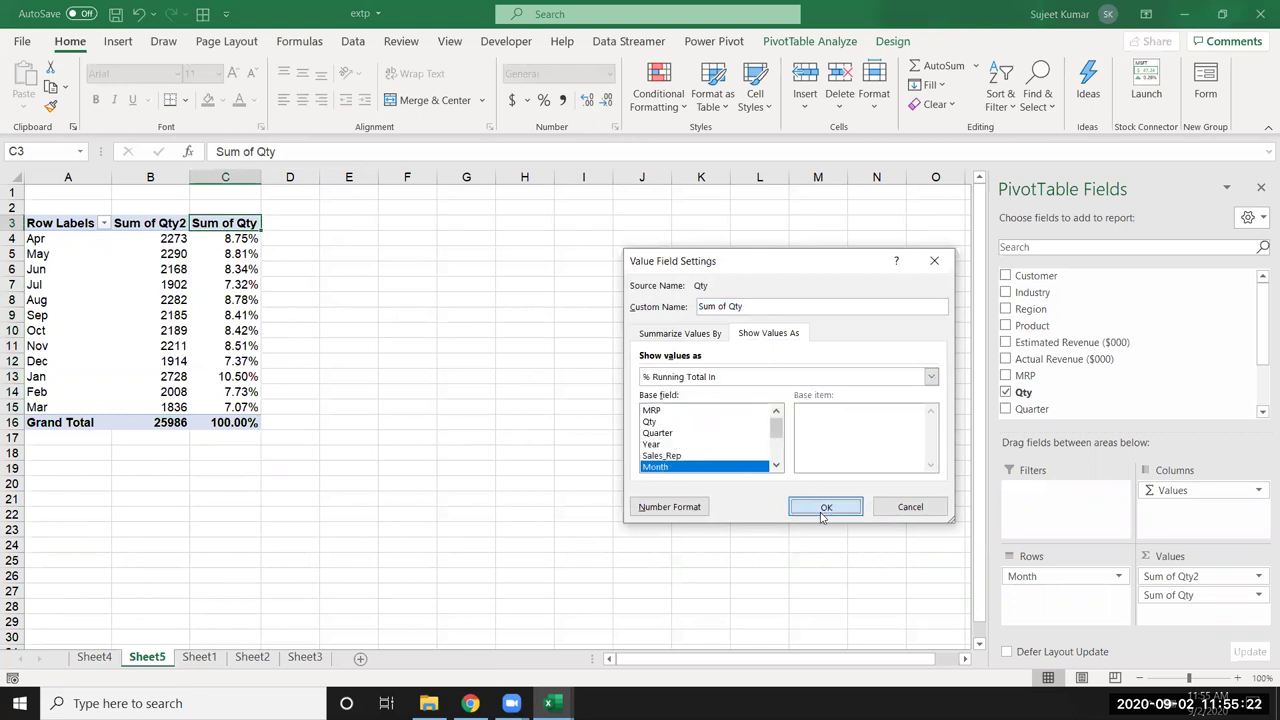
Review the Sum of Qty display options again and leave them unchanged.
{"action": "double_click", "coordinate": [236, 224]}
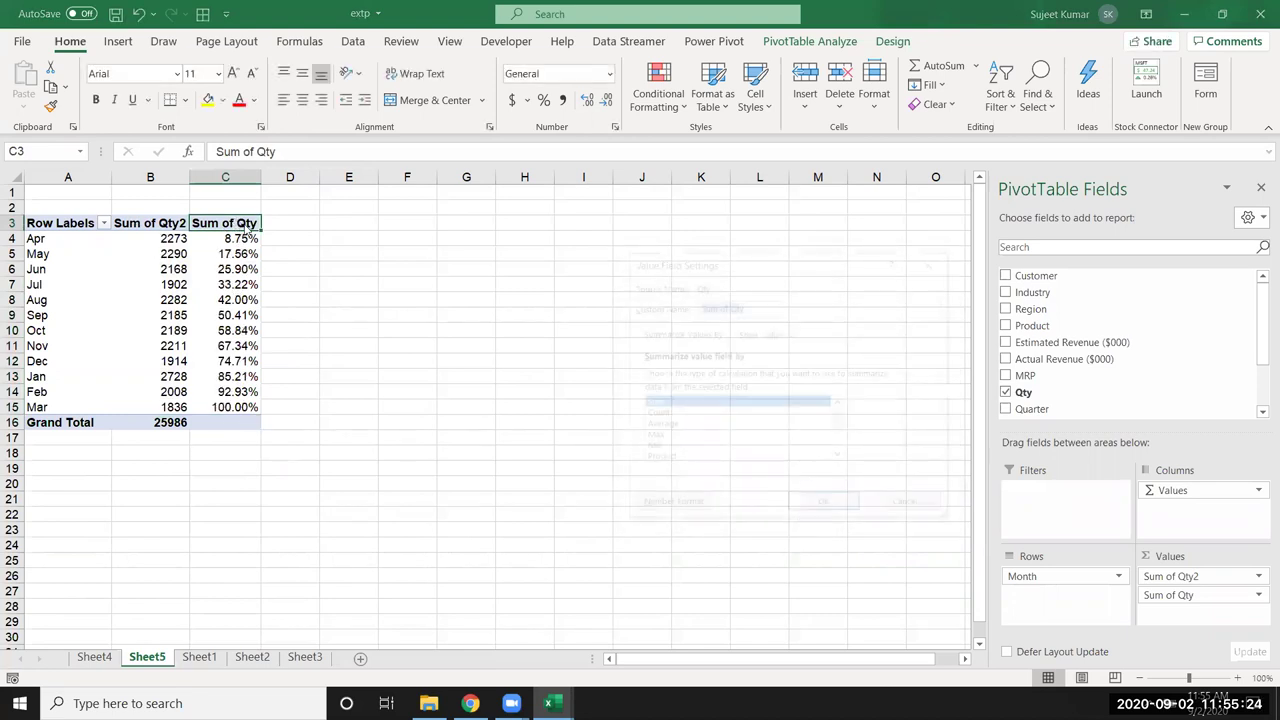
{"action": "left_click", "coordinate": [755, 336]}
{"action": "left_click", "coordinate": [755, 377]}
{"action": "scroll", "coordinate": [750, 392], "scroll_direction": "up", "scroll_amount": 2}
{"action": "scroll", "coordinate": [750, 392], "scroll_direction": "up", "scroll_amount": 1}
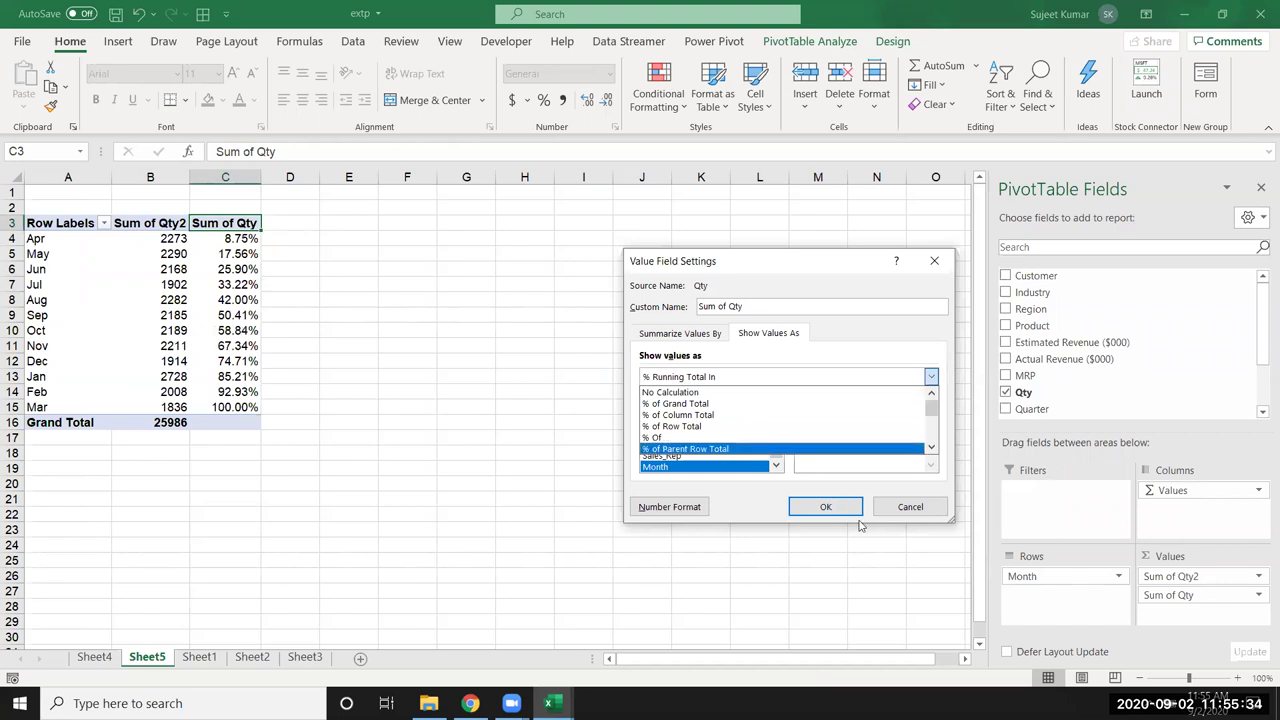
{"action": "left_click", "coordinate": [893, 508]}
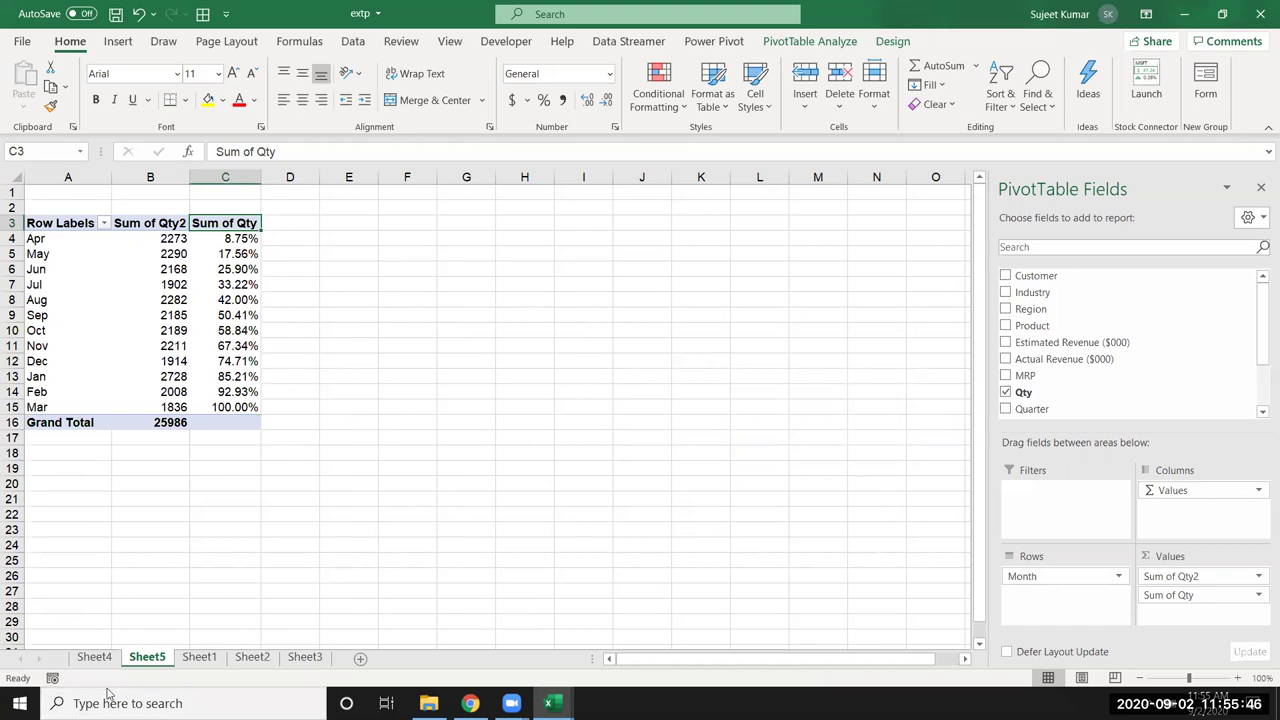
Build a new-sheet pivot from Sheet1 with Industry rows and Qty and MRP as values.
{"action": "left_click", "coordinate": [199, 657]}
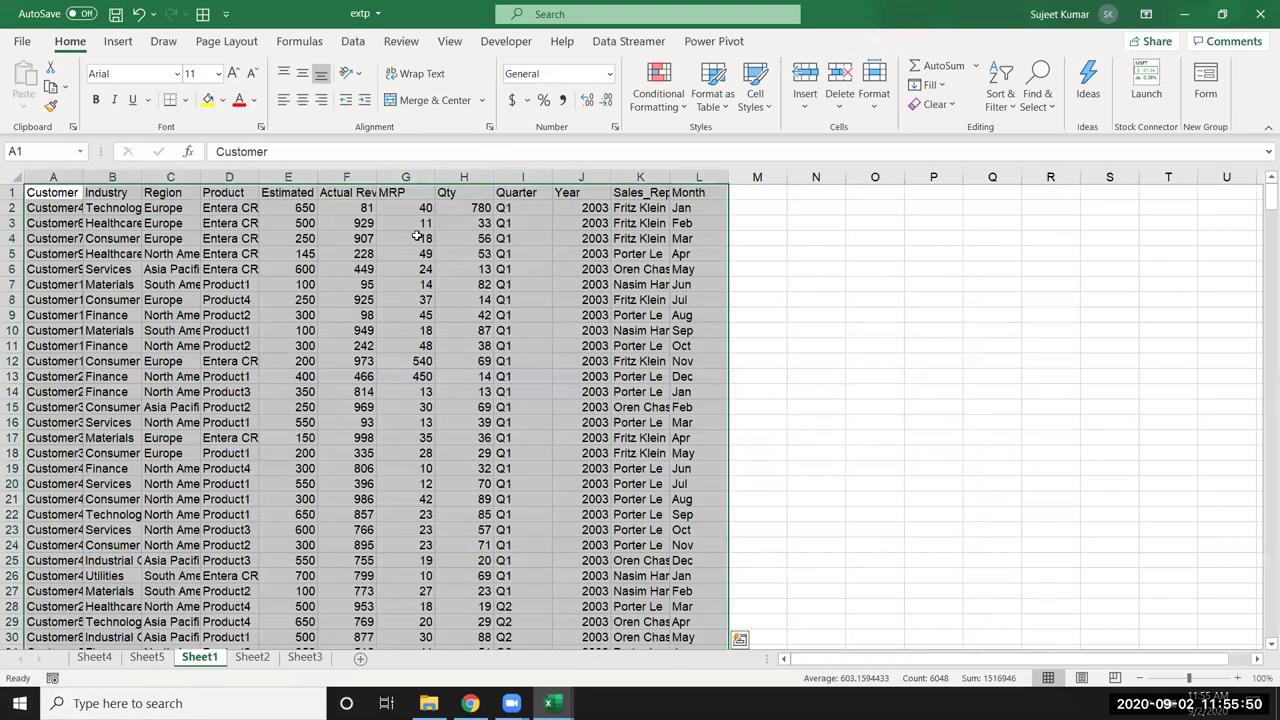
{"action": "left_click", "coordinate": [386, 193]}
{"action": "left_click_drag", "start_coordinate": [433, 196], "coordinate": [462, 196]}
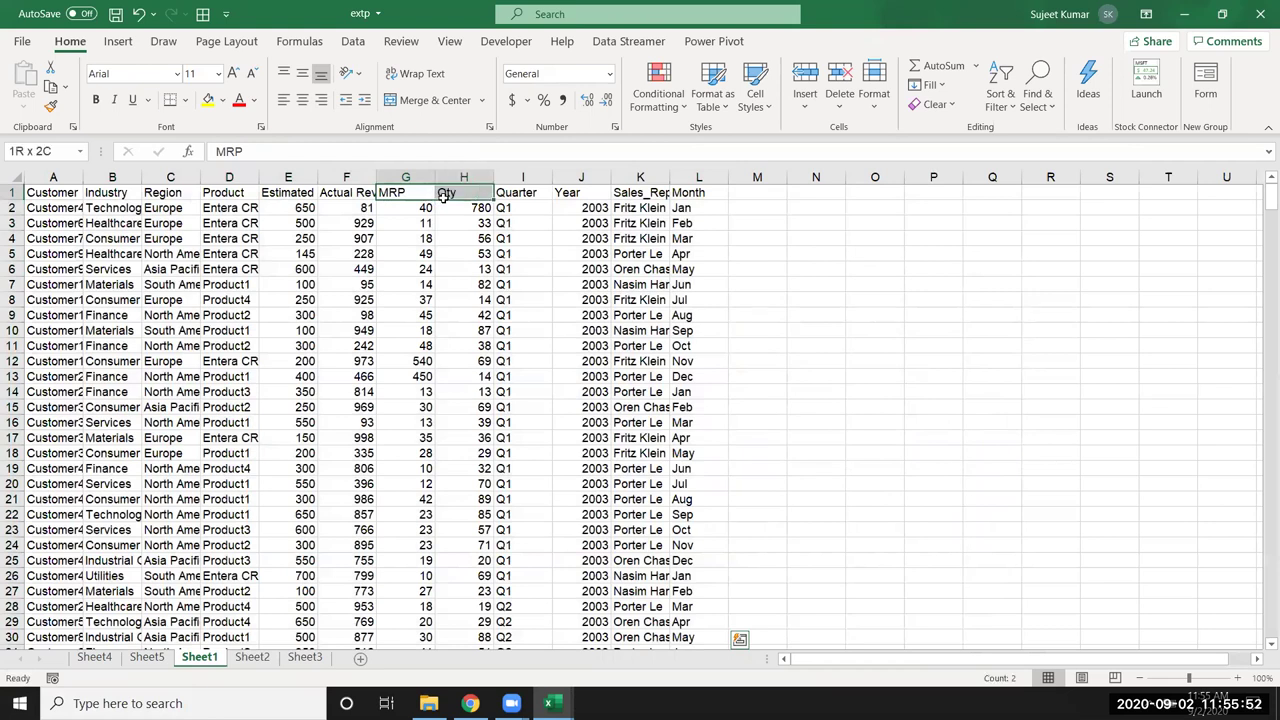
{"action": "left_click", "coordinate": [62, 194]}
{"action": "left_click", "coordinate": [118, 41]}
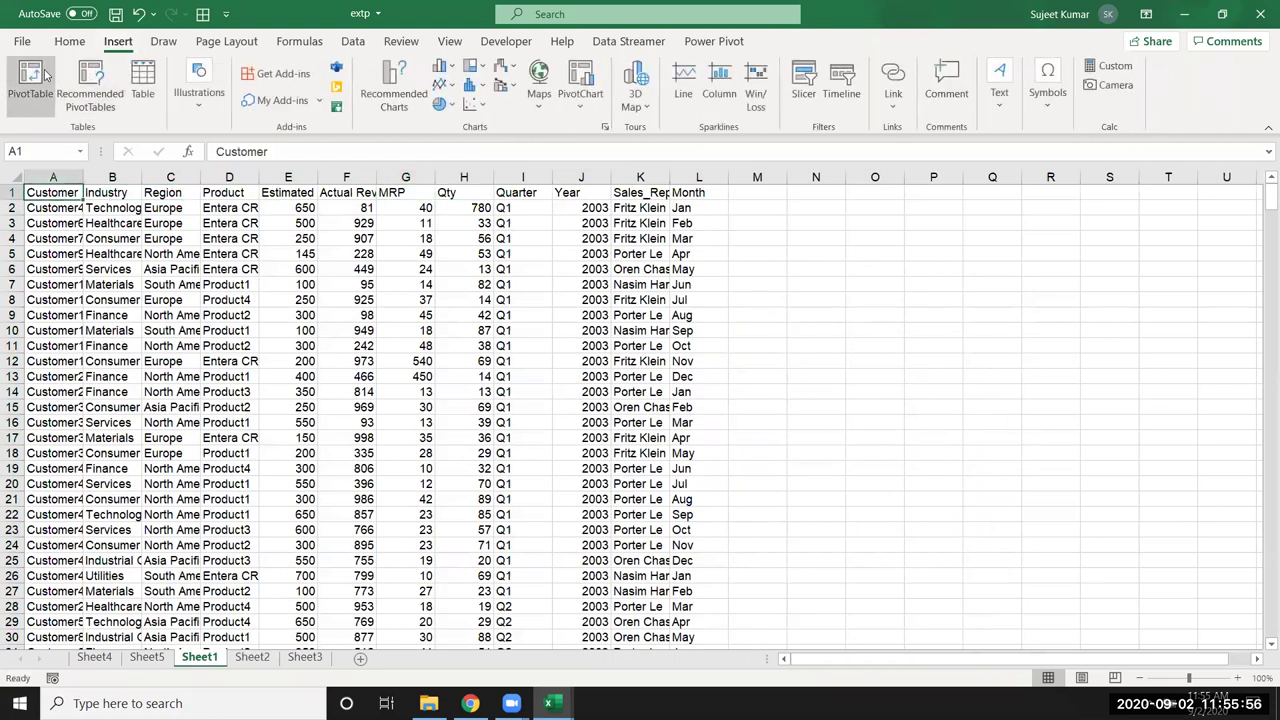
{"action": "left_click", "coordinate": [45, 75]}
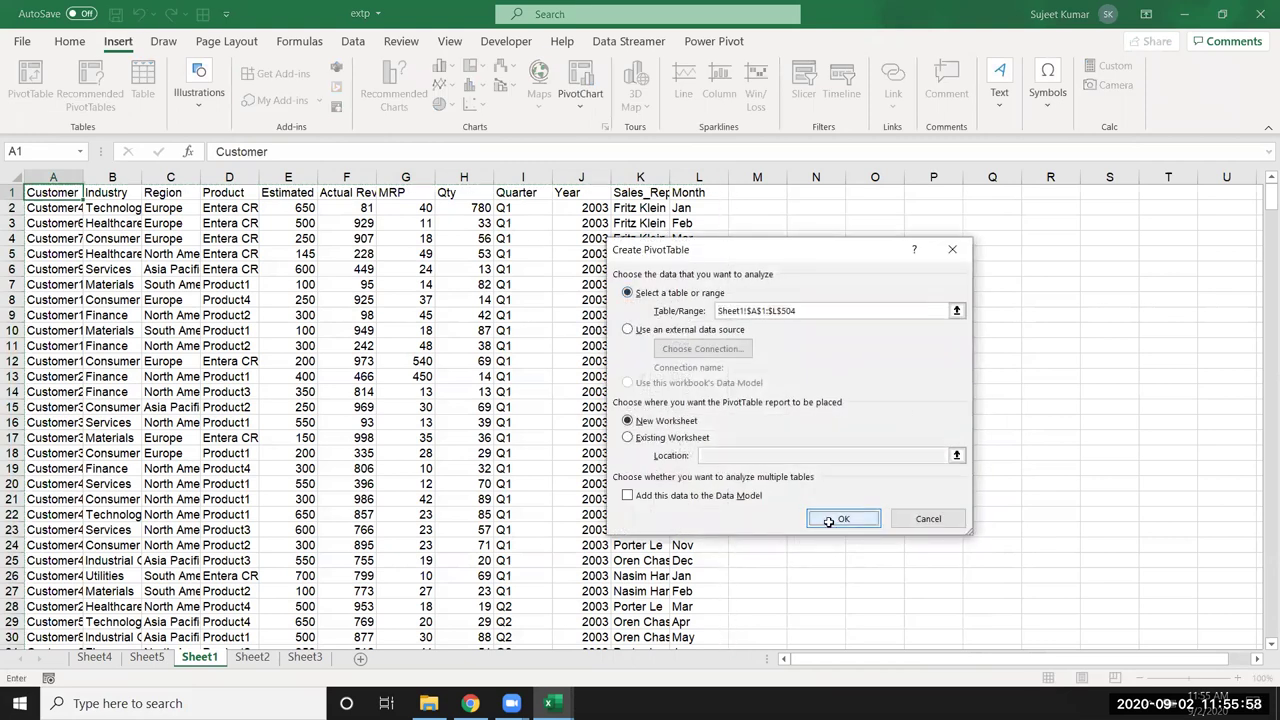
{"action": "left_click", "coordinate": [841, 519]}
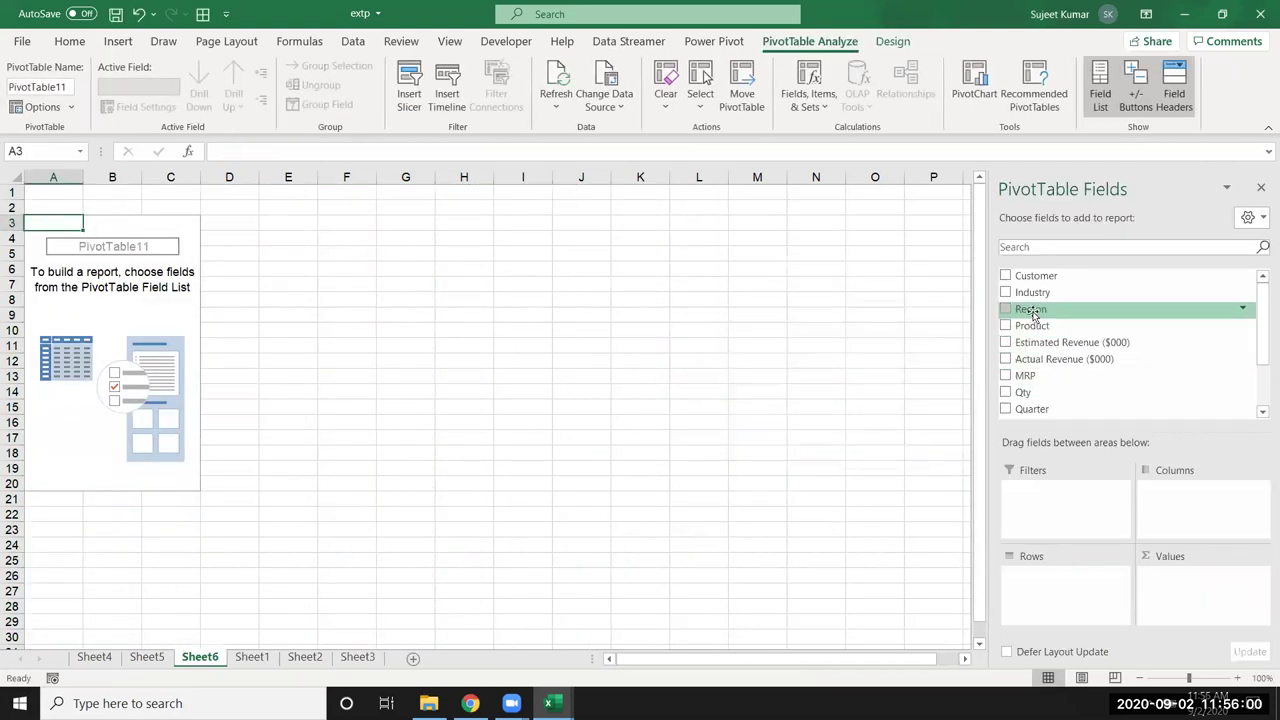
{"action": "mouse_move", "coordinate": [1032, 292]}
{"action": "left_mouse_down"}
{"action": "mouse_move", "coordinate": [1055, 622]}
{"action": "mouse_move", "coordinate": [1040, 605]}
{"action": "left_mouse_up"}
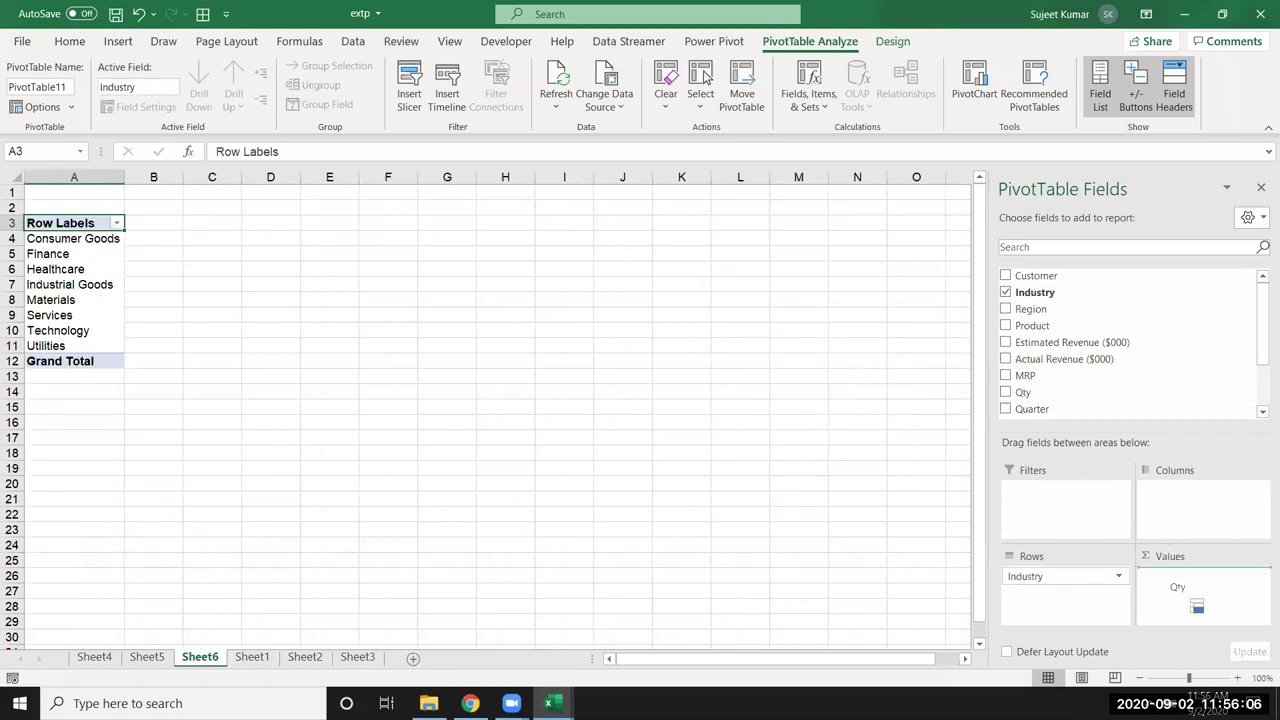
{"action": "left_click_drag", "start_coordinate": [1028, 392], "coordinate": [1195, 603]}
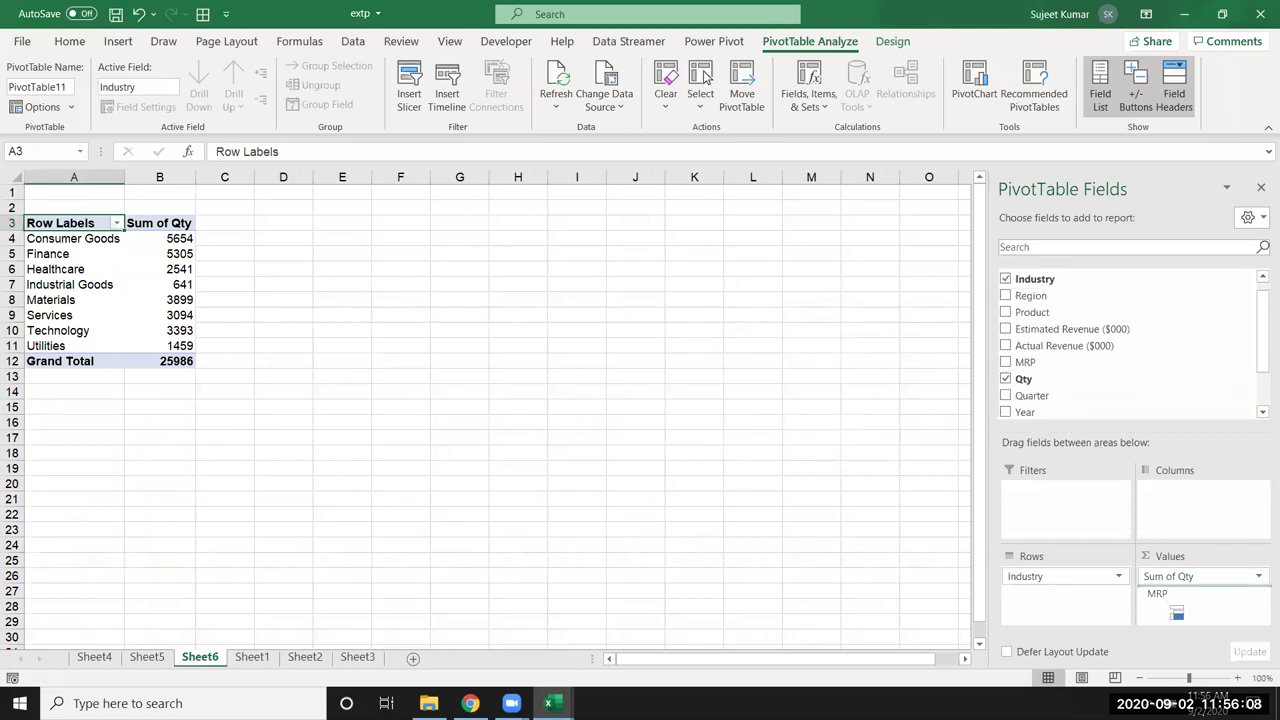
{"action": "left_click_drag", "start_coordinate": [1020, 380], "coordinate": [1195, 598]}
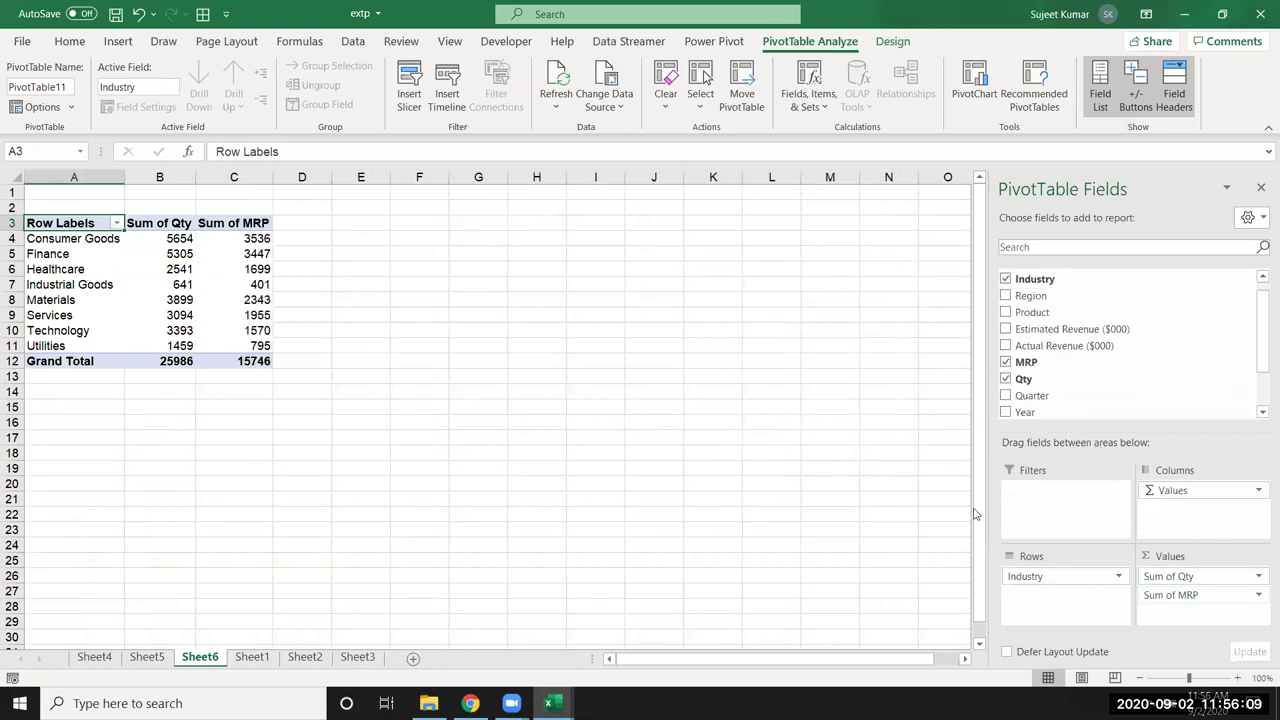
Summarize MRP as Average instead of Sum, then return to the Sheet1 data.
{"action": "double_click", "coordinate": [242, 227]}
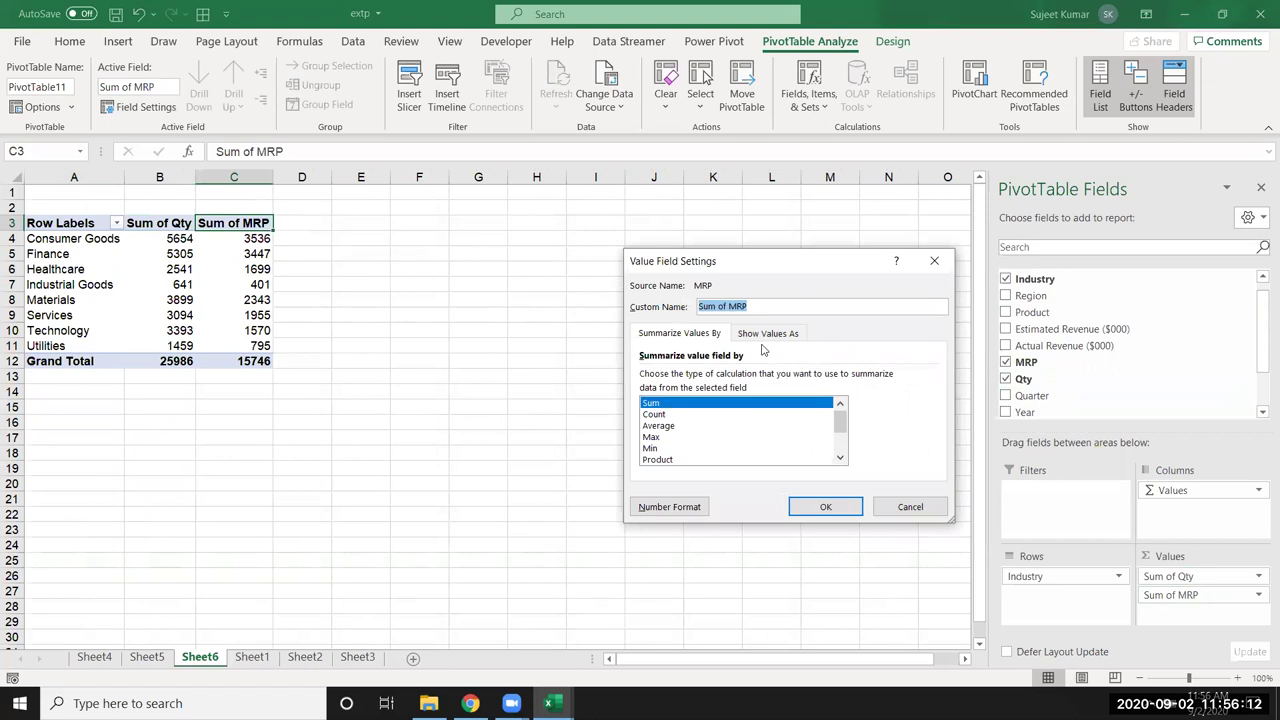
{"action": "left_click", "coordinate": [765, 336]}
{"action": "left_click", "coordinate": [706, 376]}
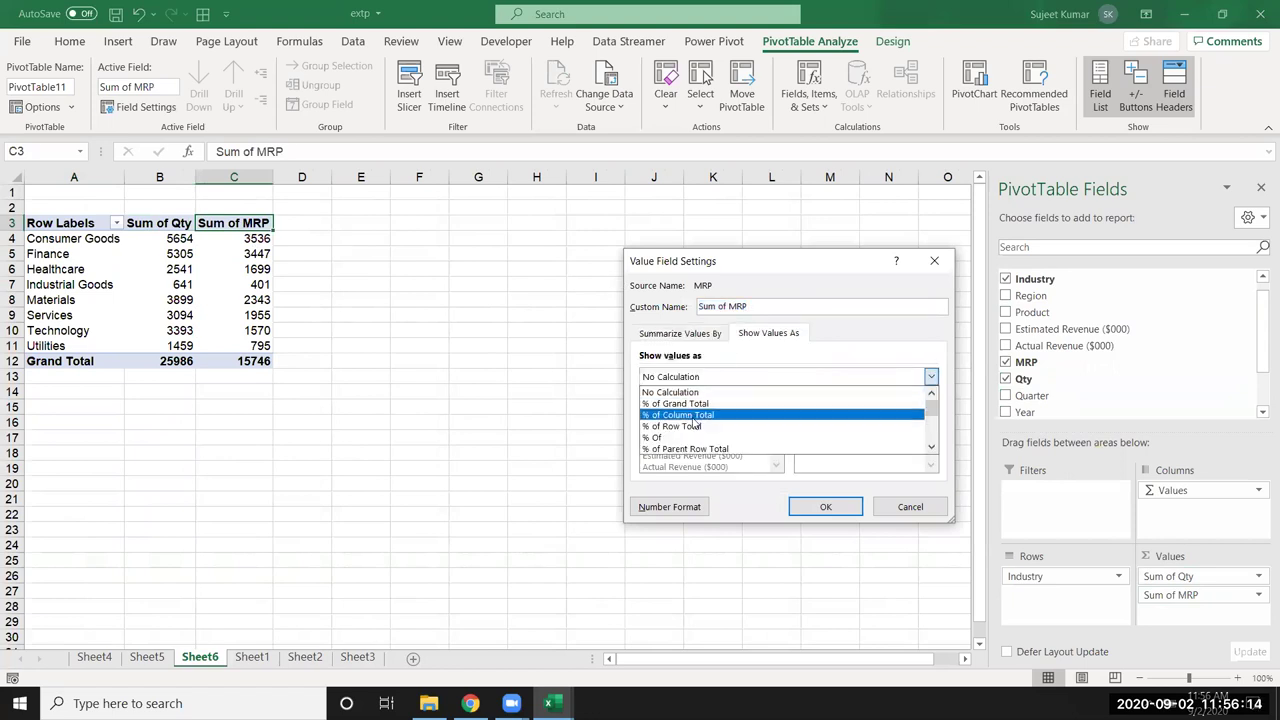
{"action": "left_click", "coordinate": [674, 338]}
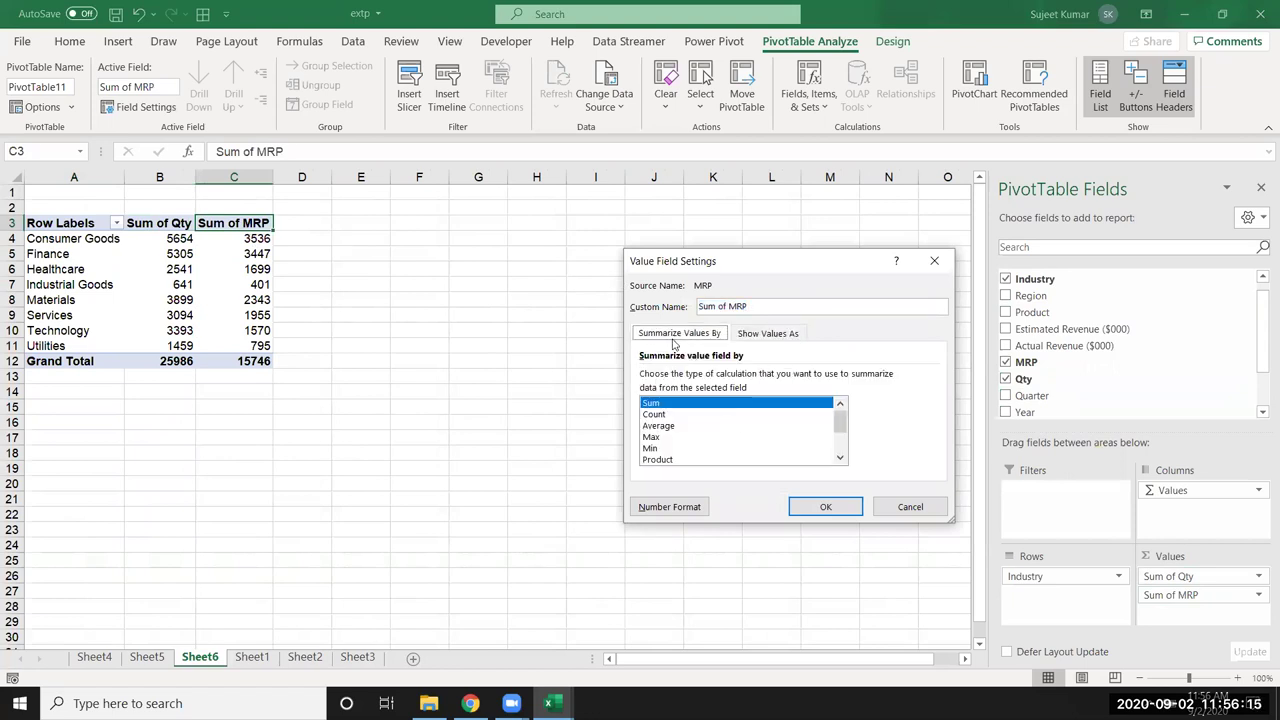
{"action": "left_click", "coordinate": [662, 425]}
{"action": "left_click", "coordinate": [805, 507]}
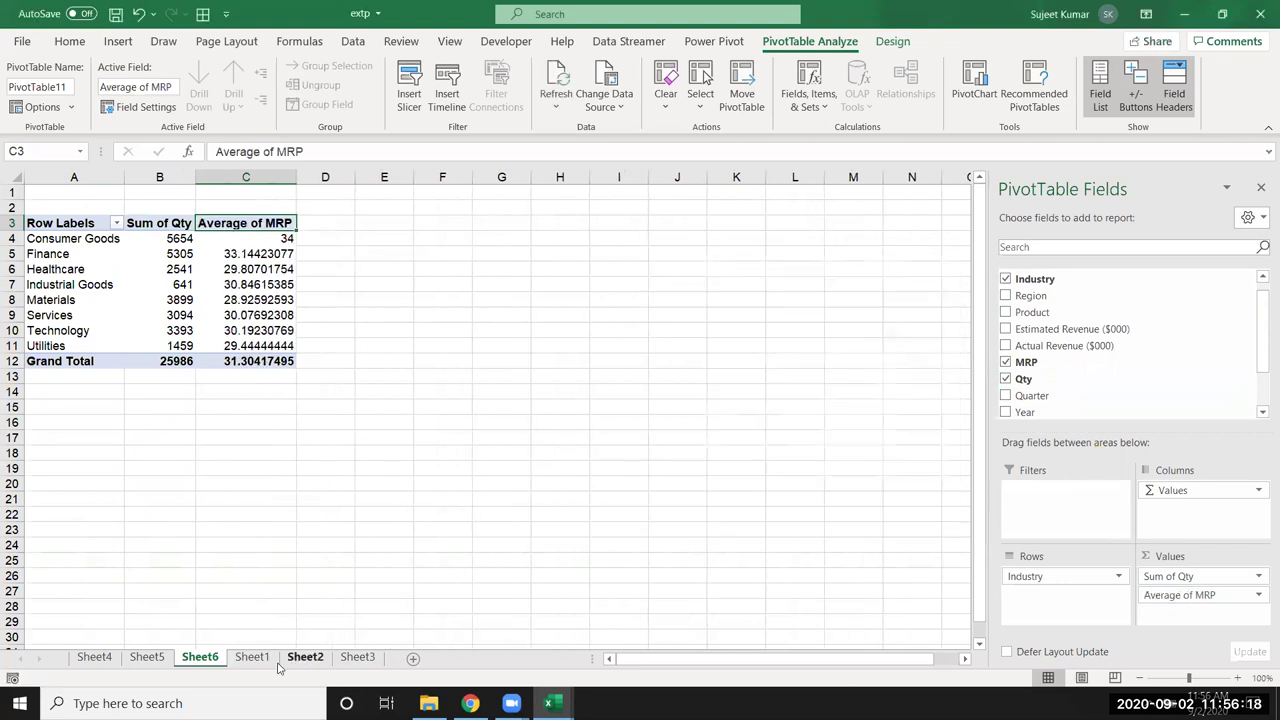
{"action": "left_click", "coordinate": [252, 657]}
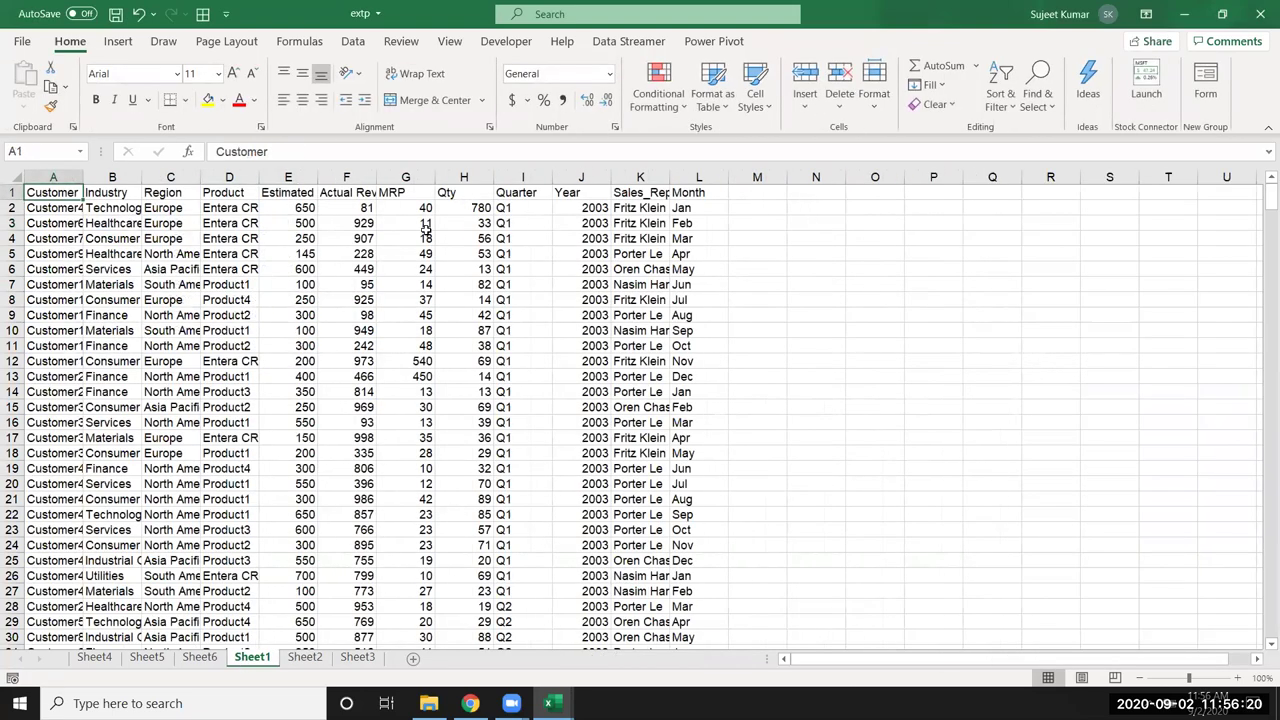
Format Sheet6's Average of MRP values to one decimal place, e.g. 34.0 and 29.8.
{"action": "left_click", "coordinate": [454, 221]}
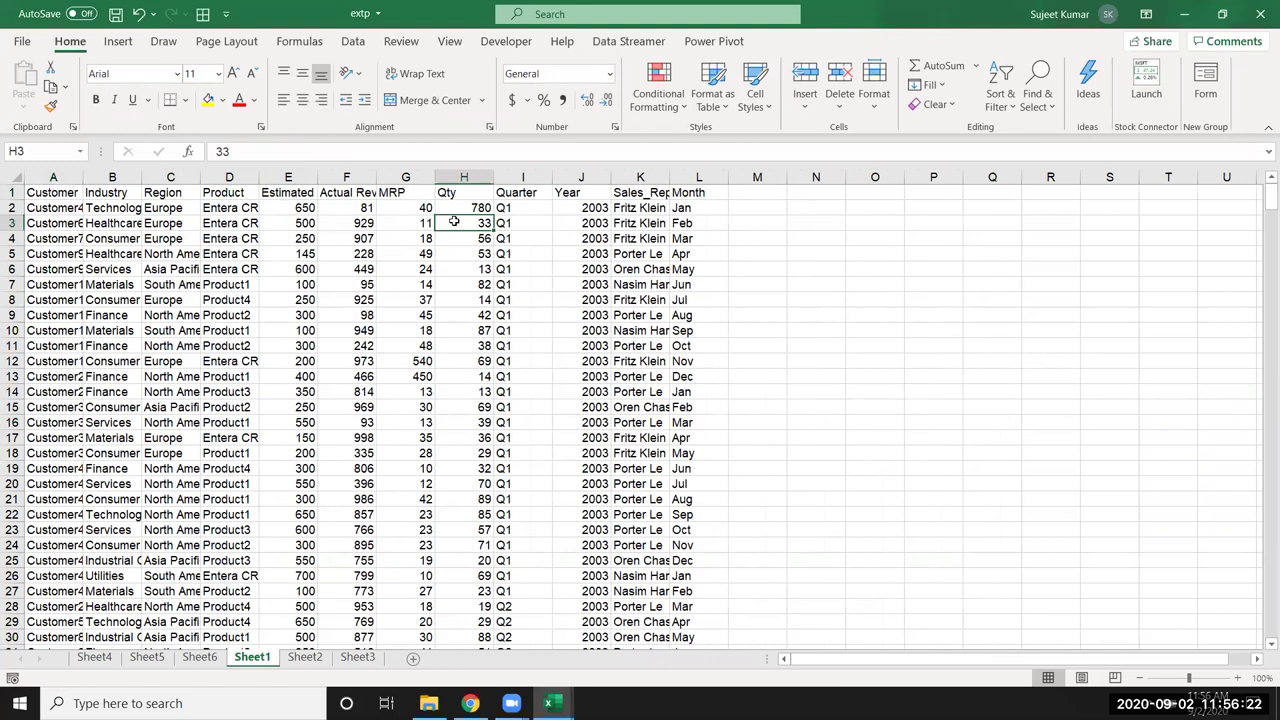
{"action": "left_click", "coordinate": [390, 221]}
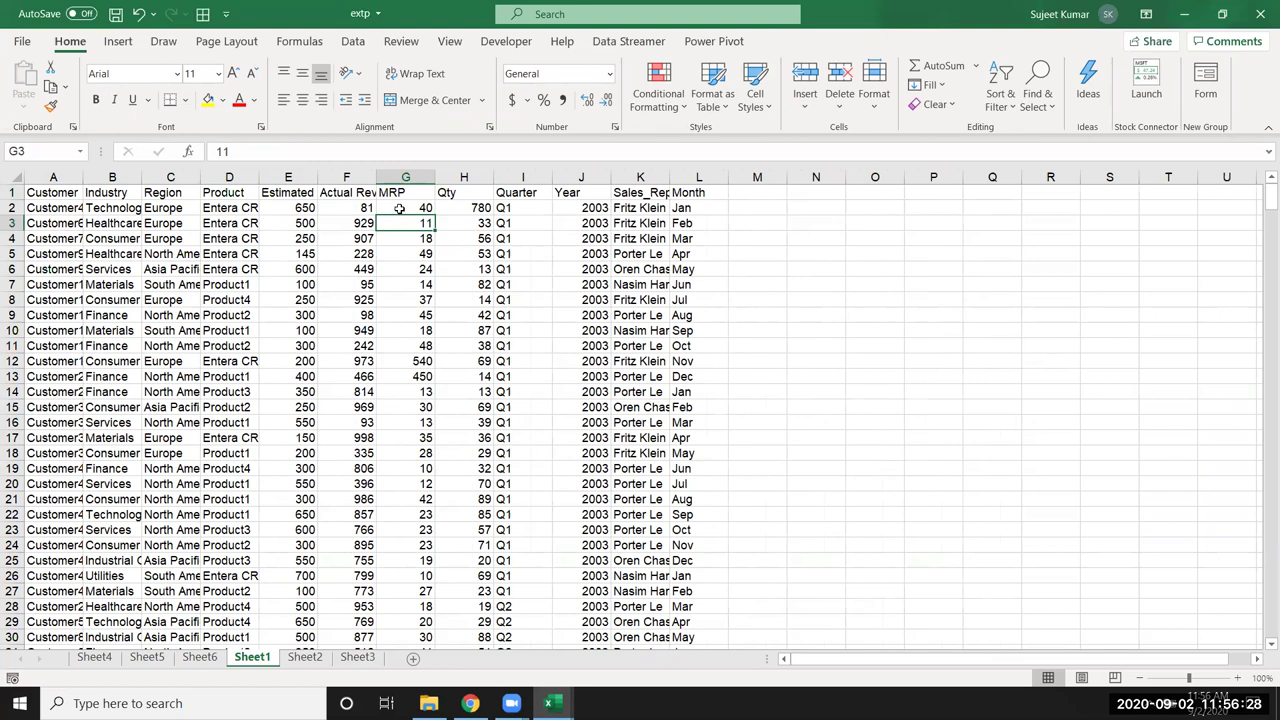
{"action": "left_click", "coordinate": [190, 655]}
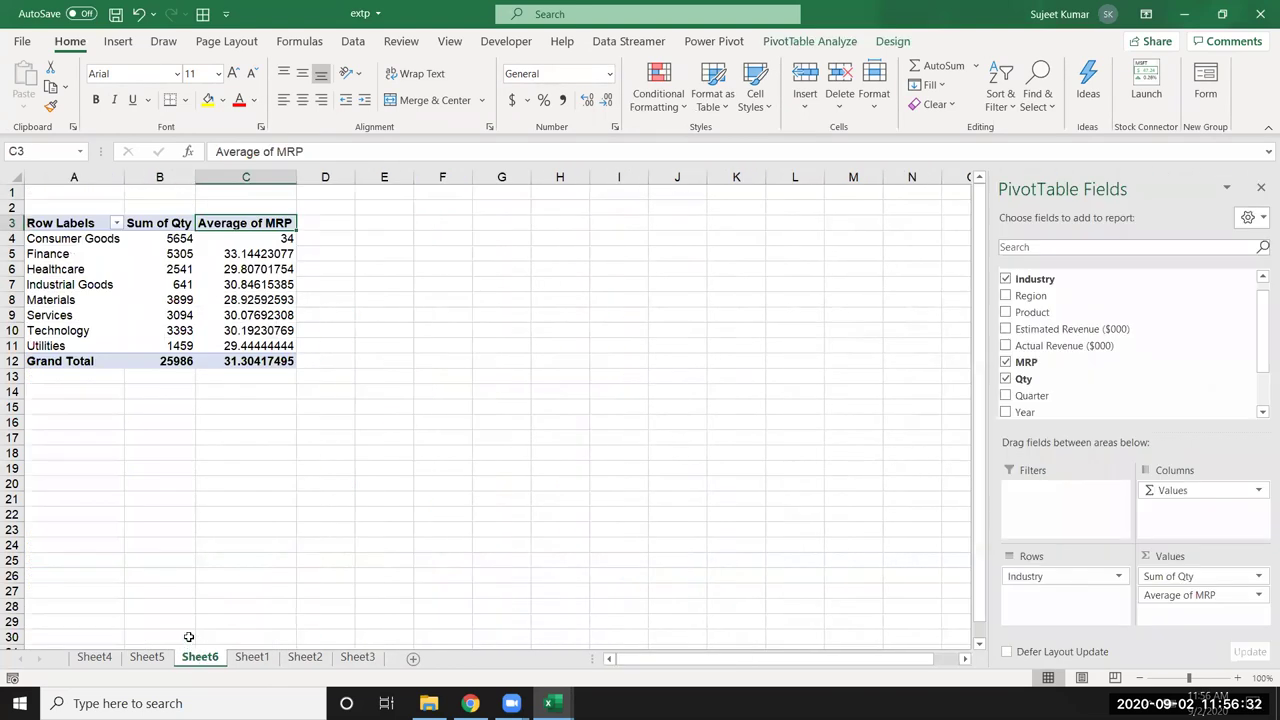
{"action": "left_click_drag", "start_coordinate": [280, 240], "coordinate": [278, 346]}
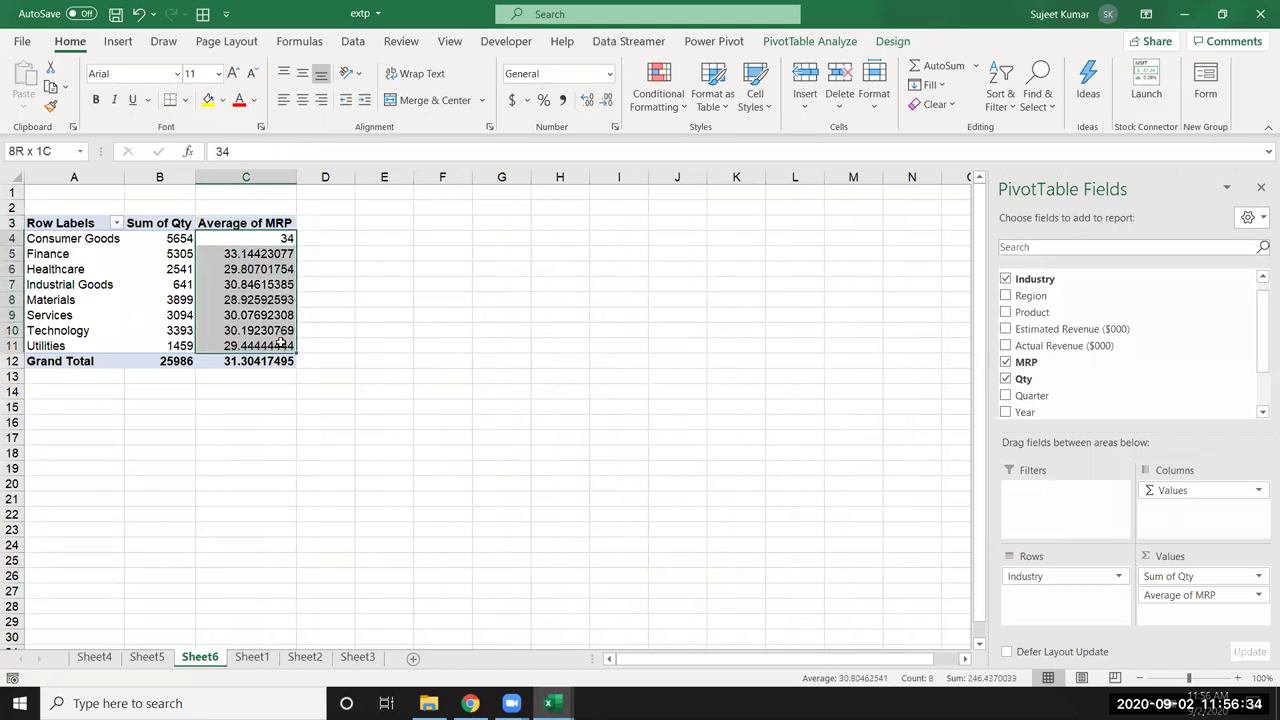
{"action": "left_click", "coordinate": [603, 108]}
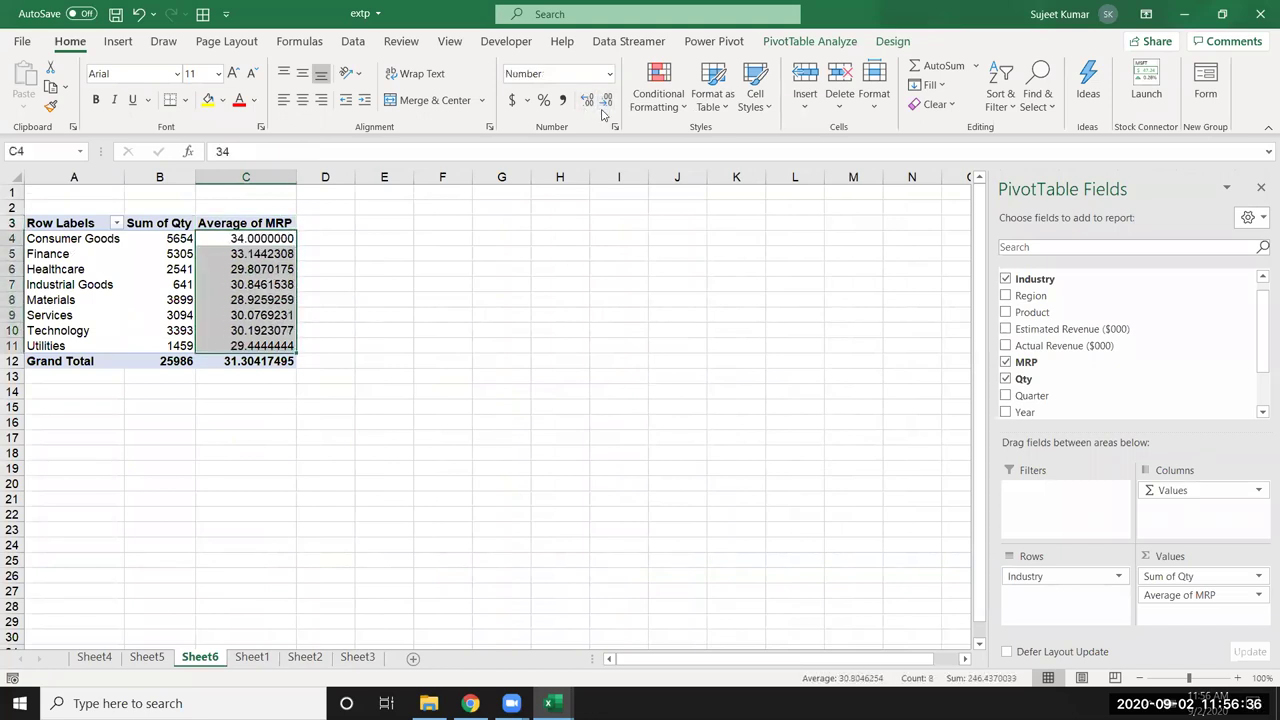
{"action": "left_click", "coordinate": [603, 110]}
{"action": "left_click", "coordinate": [603, 110]}
{"action": "left_click", "coordinate": [603, 110]}
{"action": "left_click", "coordinate": [603, 110]}
{"action": "left_click", "coordinate": [603, 110]}
{"action": "left_click", "coordinate": [603, 110]}
{"action": "left_click", "coordinate": [325, 224]}
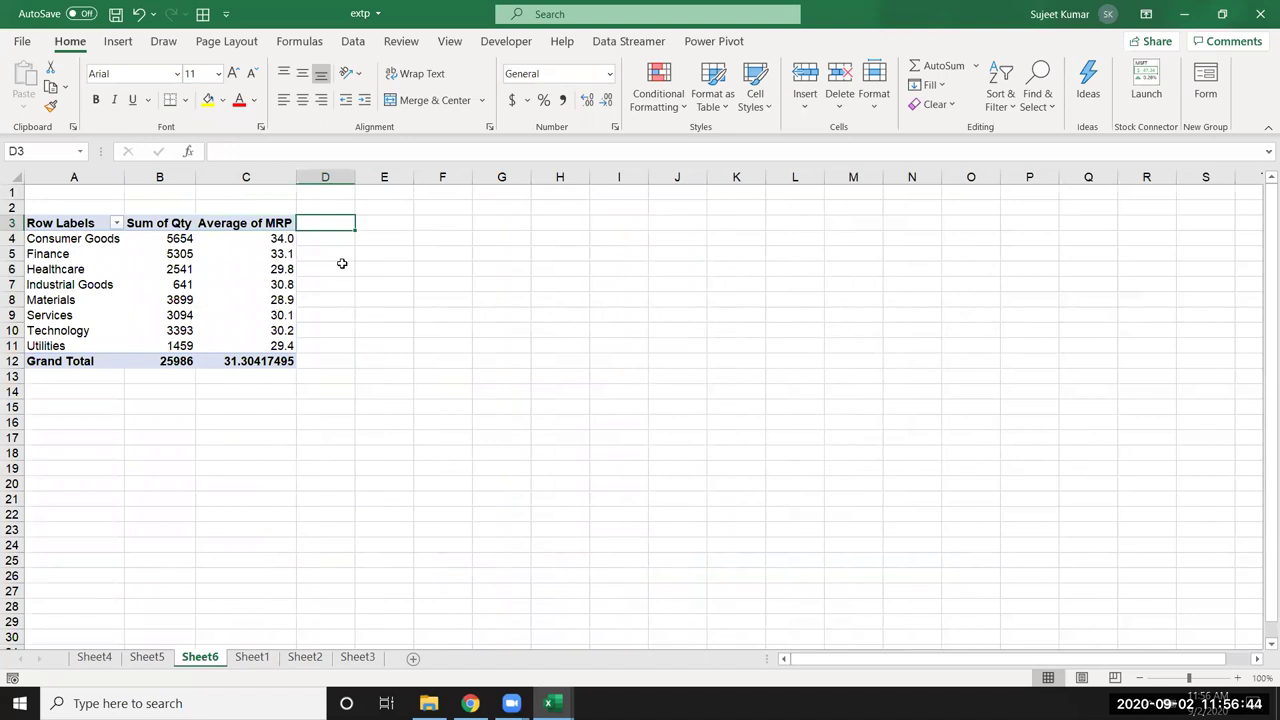
Compare the Industrial Goods and Materials figures with the Qty and Quarter source columns.
{"action": "left_click", "coordinate": [247, 266]}
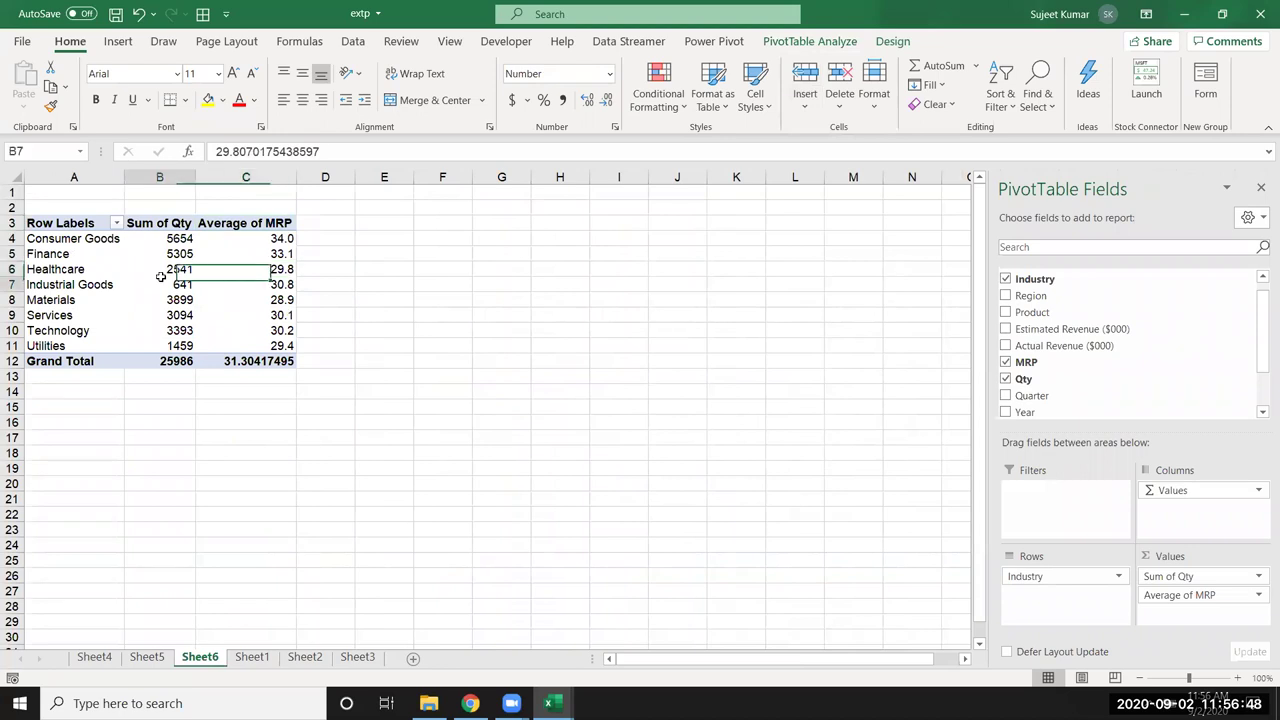
{"action": "left_click_drag", "start_coordinate": [160, 284], "coordinate": [250, 292]}
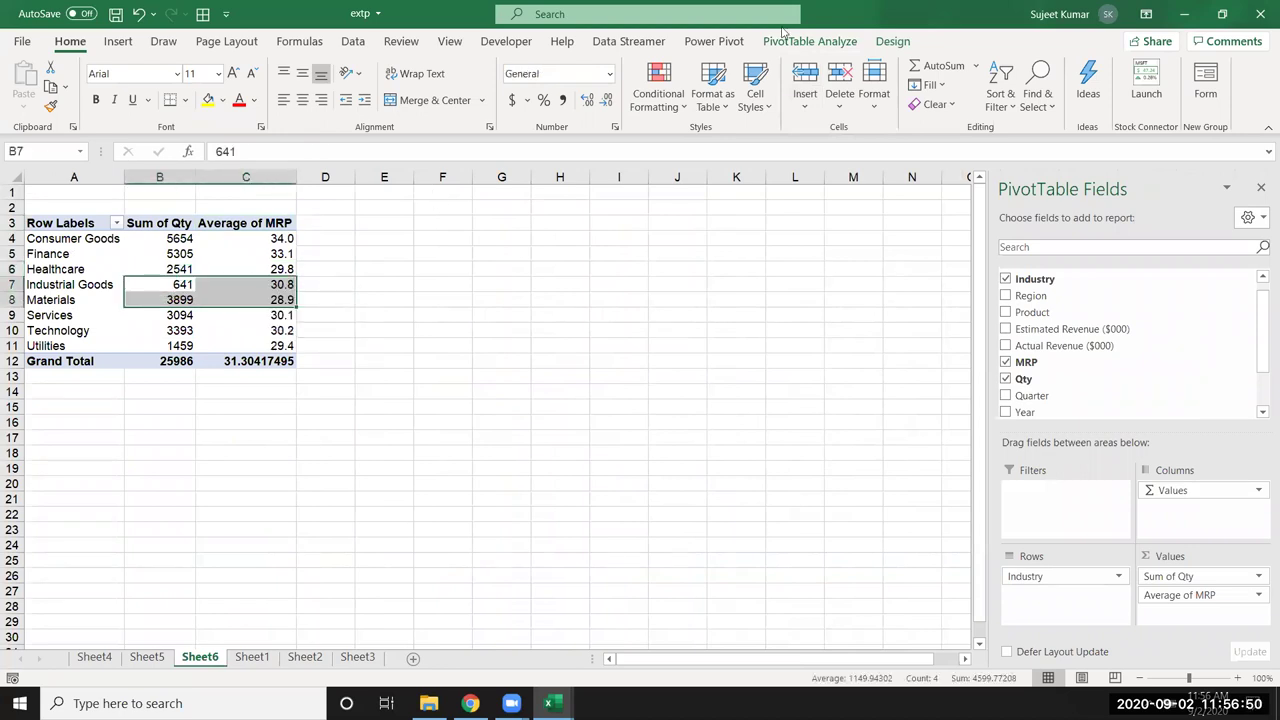
{"action": "left_click", "coordinate": [244, 657]}
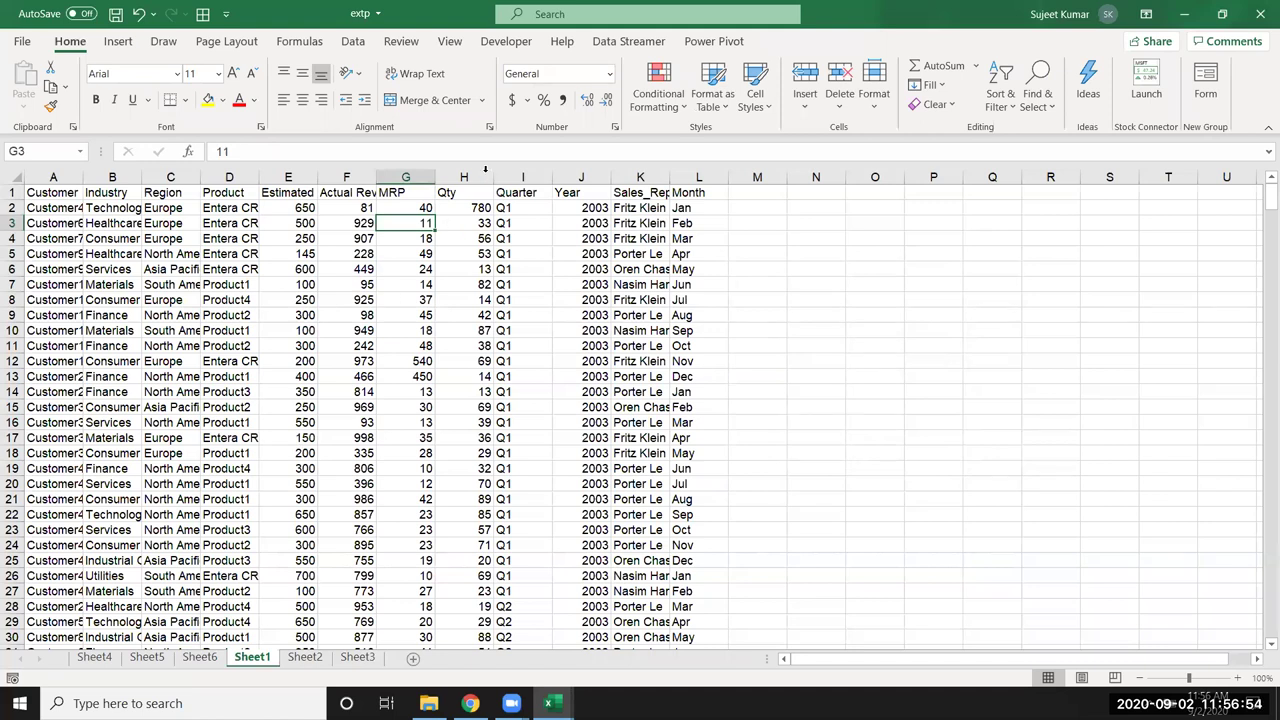
{"action": "left_click_drag", "start_coordinate": [485, 170], "coordinate": [508, 170]}
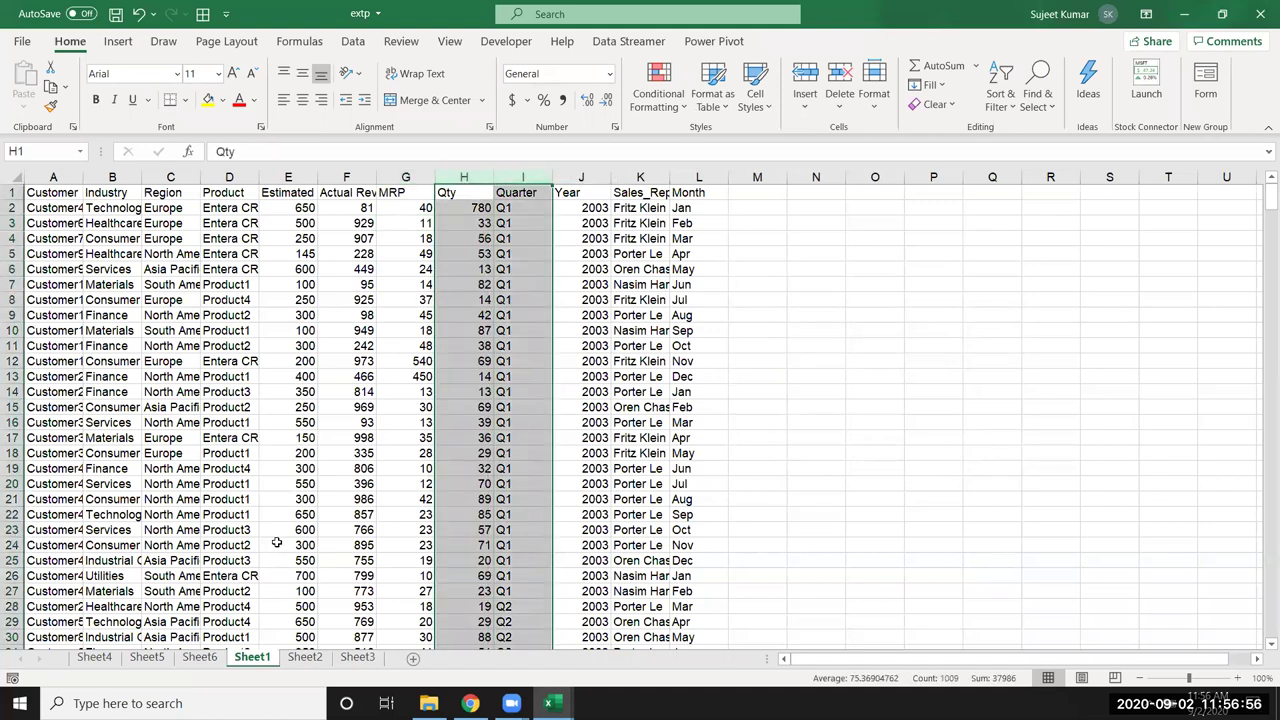
{"action": "left_click", "coordinate": [196, 660]}
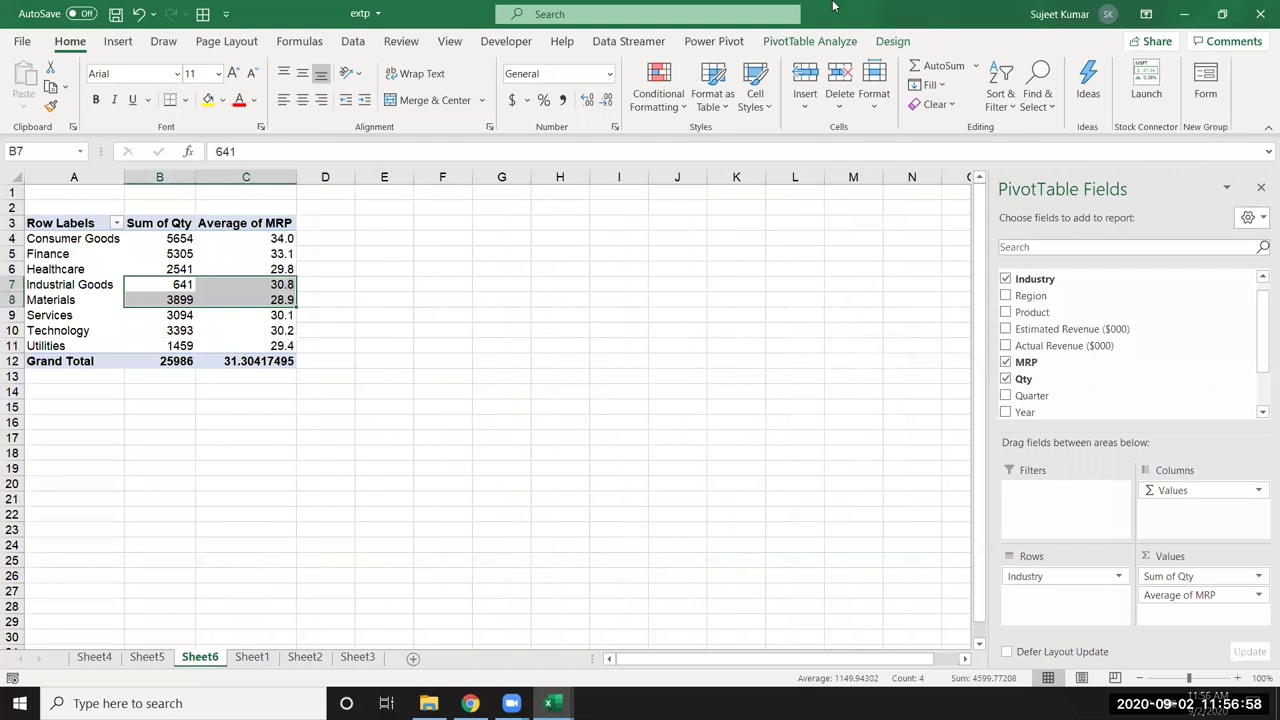
{"action": "left_click", "coordinate": [809, 41]}
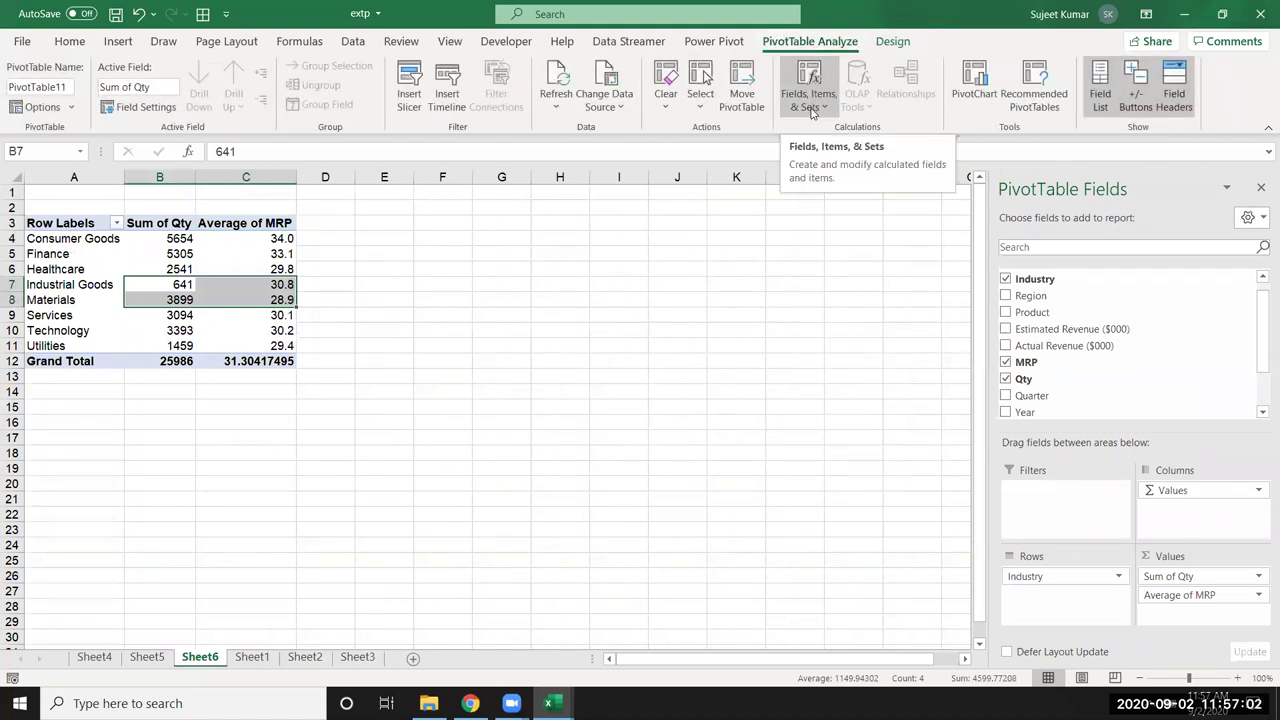
Add calculated field Total = MRP*Qty, giving a Sum of Total column with grand total 409175556.
{"action": "left_click", "coordinate": [812, 112]}
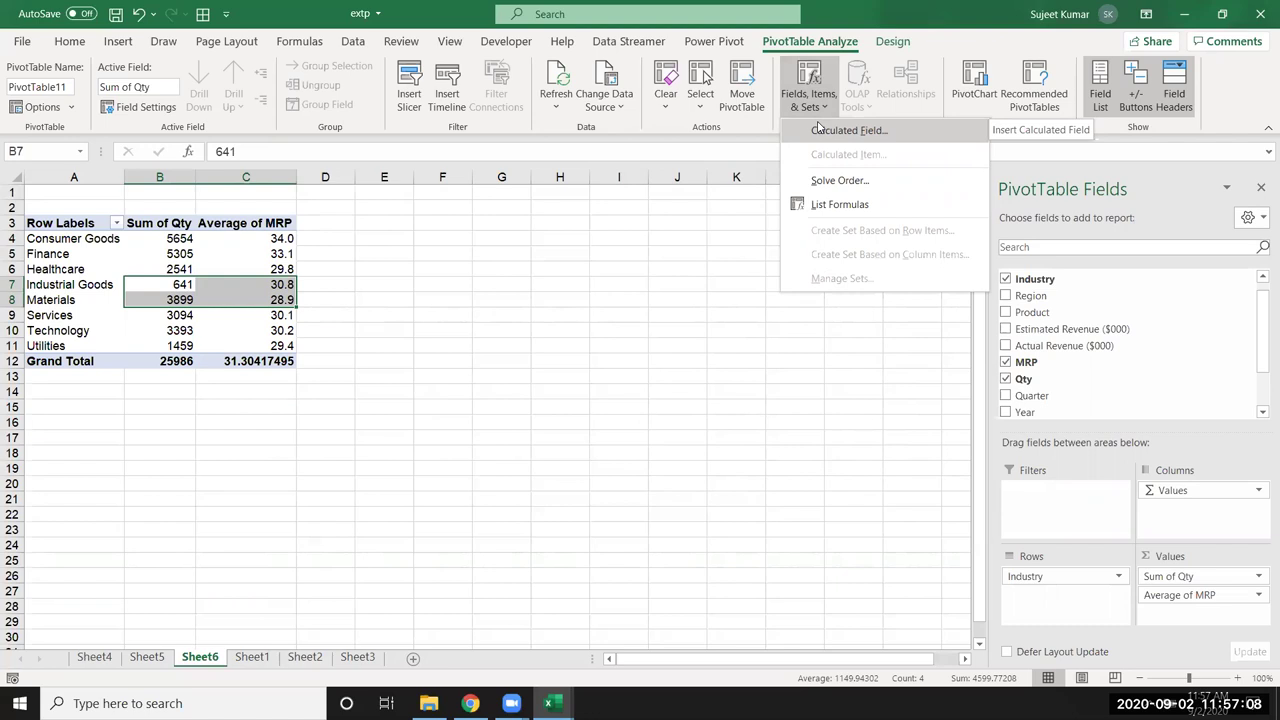
{"action": "left_click", "coordinate": [818, 129]}
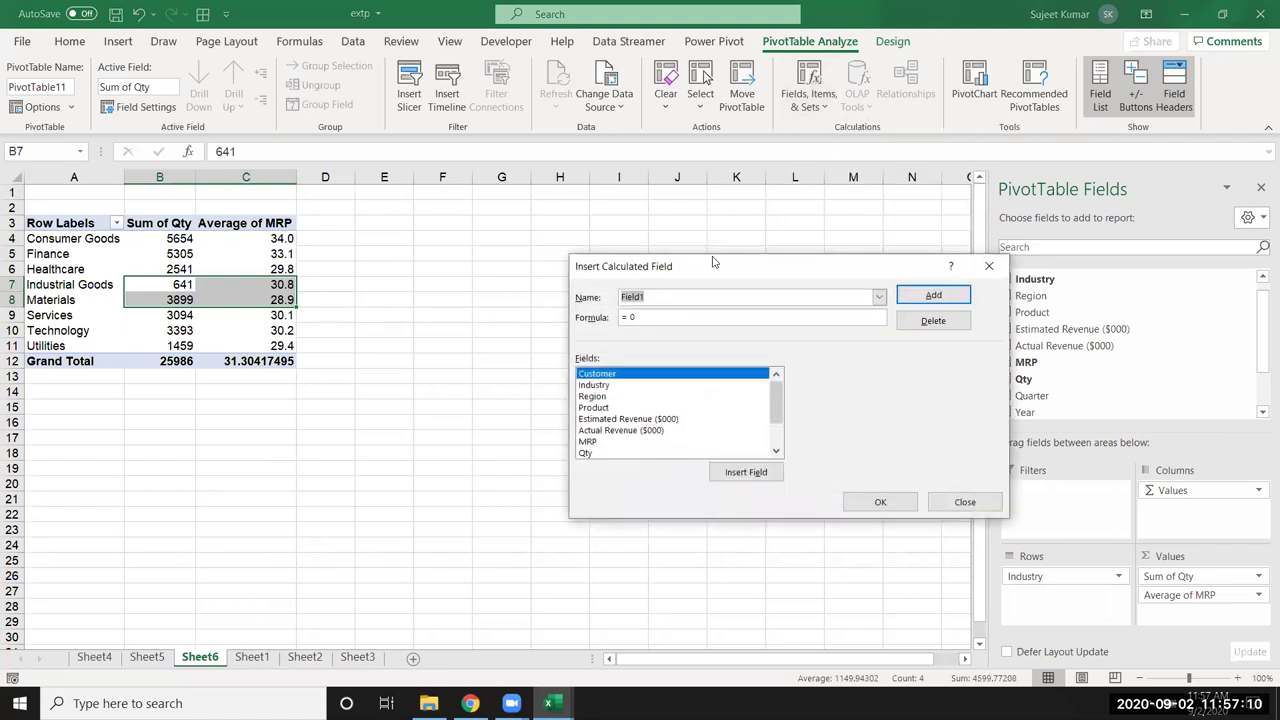
{"action": "type", "text": "T"}
{"action": "scroll", "coordinate": [603, 449], "scroll_direction": "down", "scroll_amount": 2}
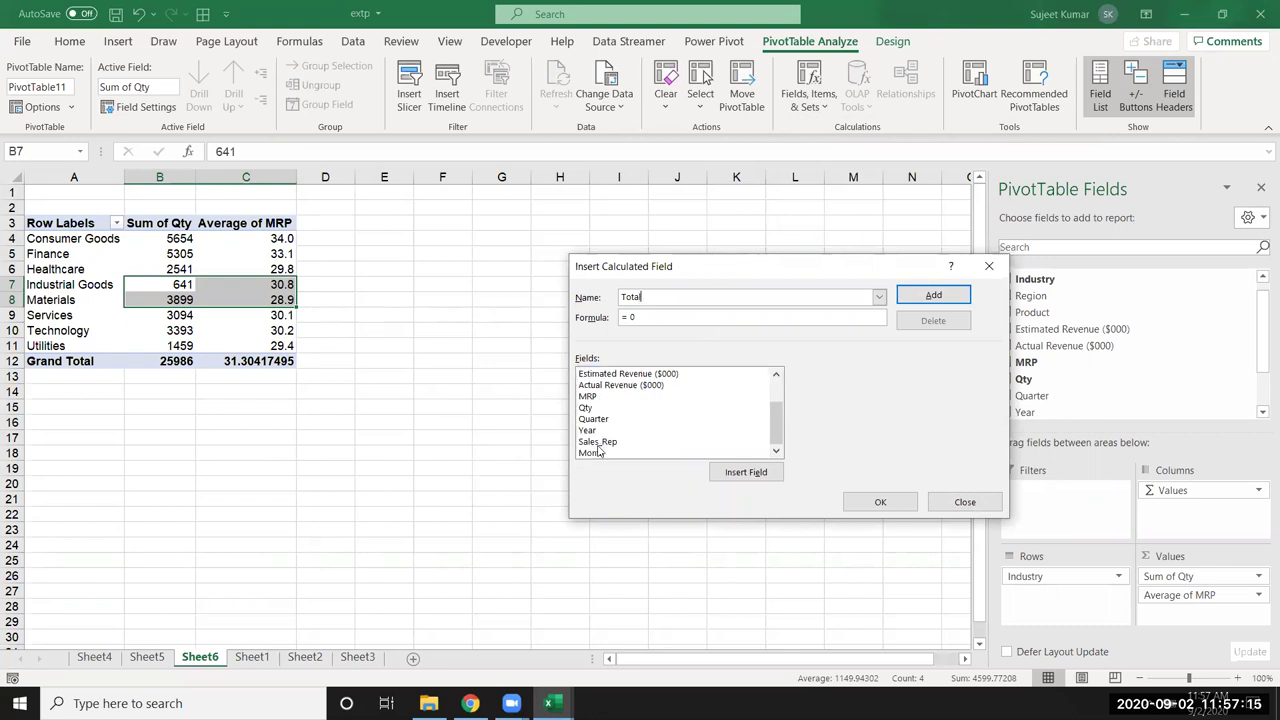
{"action": "left_click", "coordinate": [587, 397]}
{"action": "left_click", "coordinate": [744, 478]}
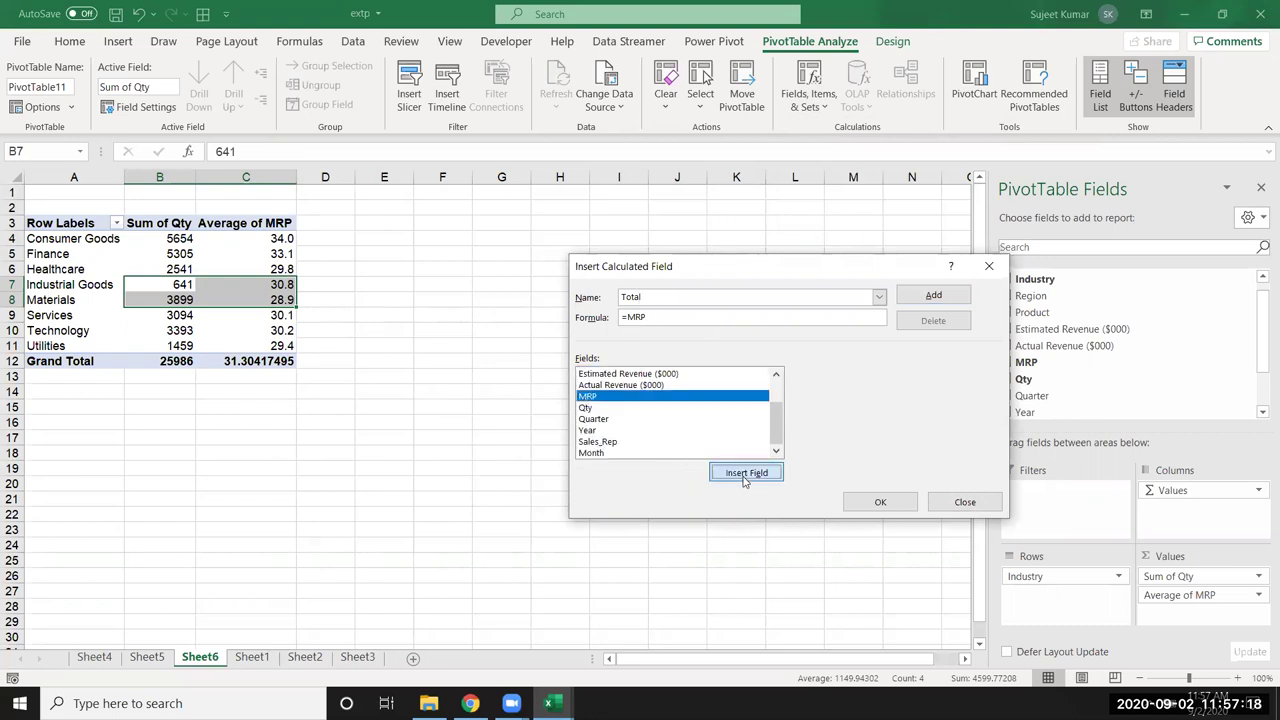
{"action": "left_click", "coordinate": [668, 318]}
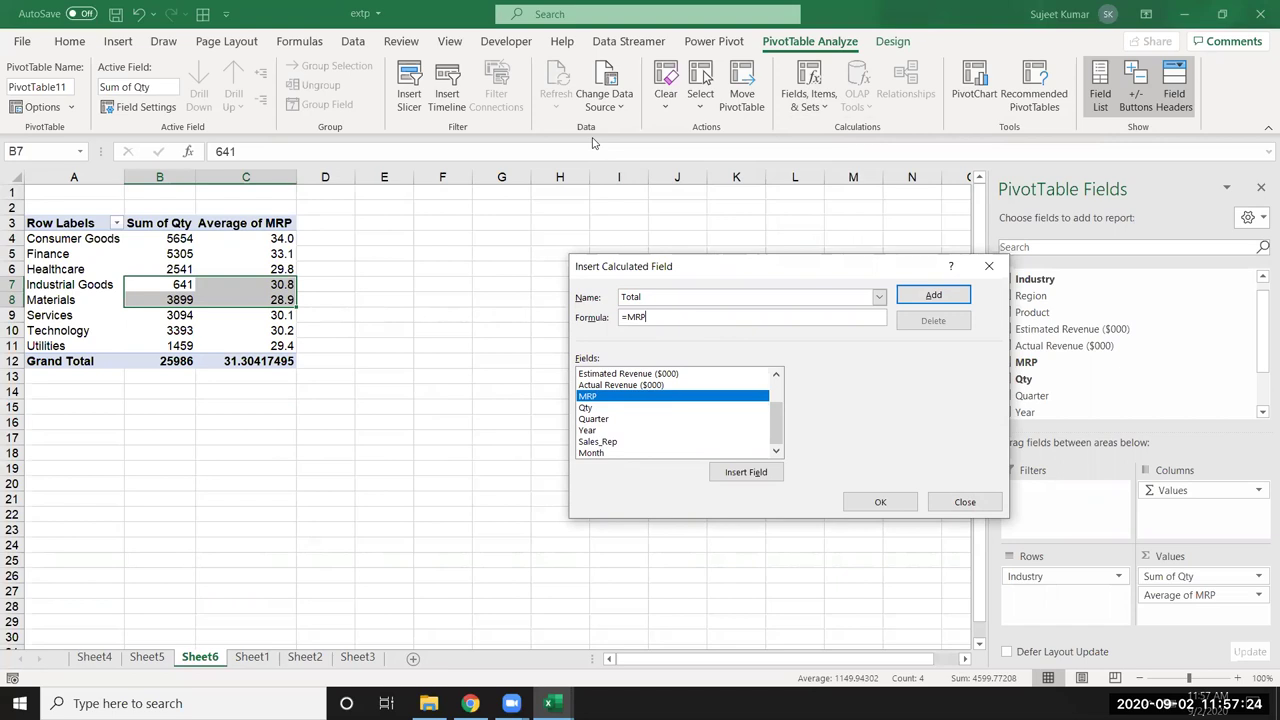
{"action": "type", "text": "*"}
{"action": "double_click", "coordinate": [603, 408]}
{"action": "left_click", "coordinate": [953, 296]}
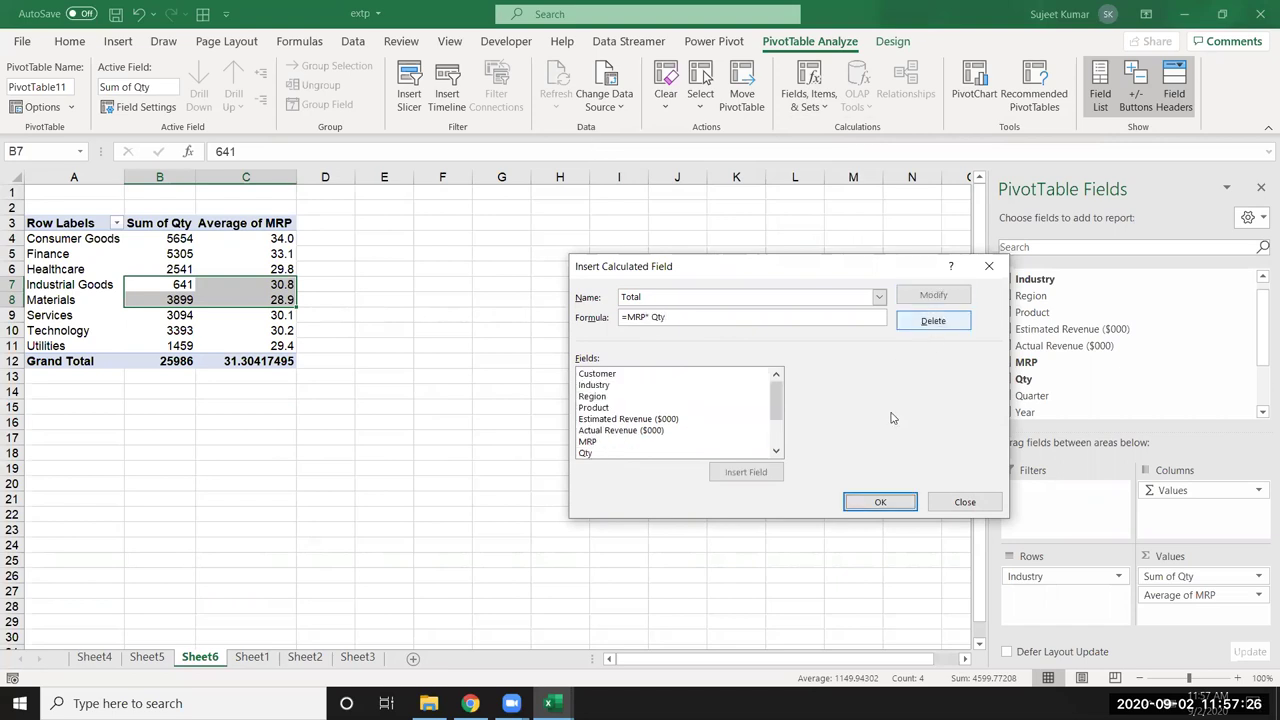
{"action": "left_click", "coordinate": [879, 503]}
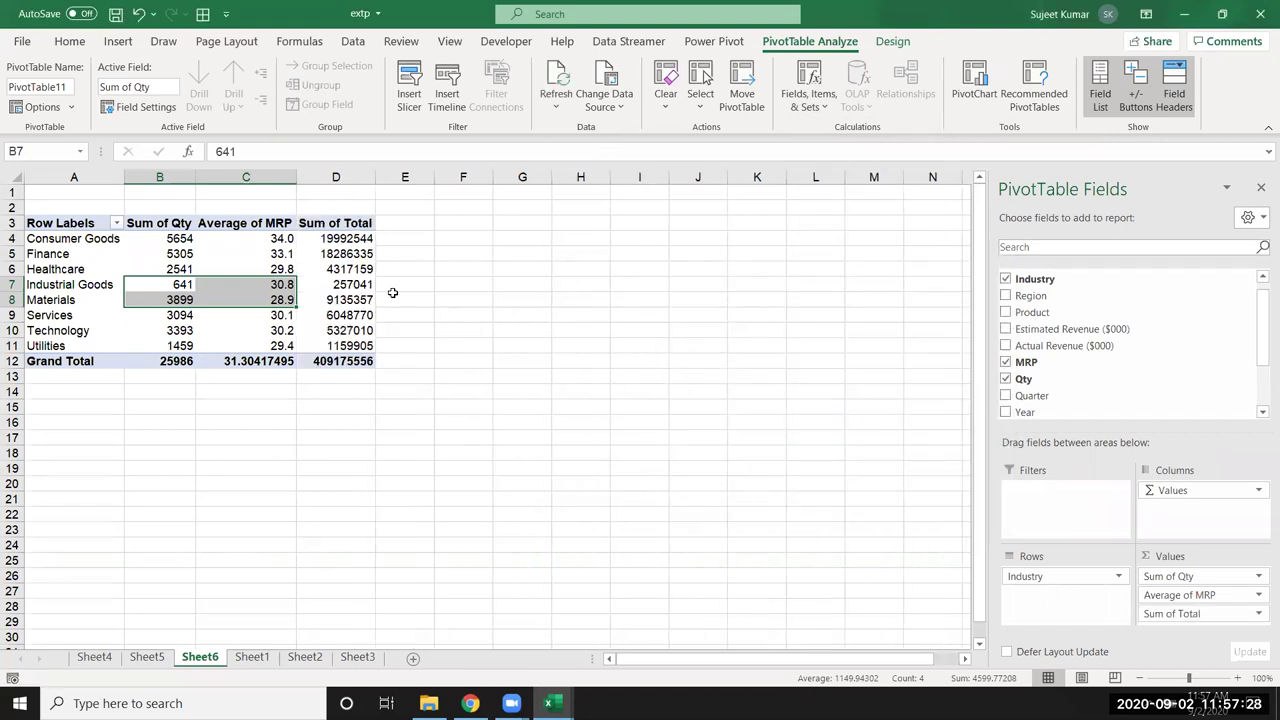
{"action": "left_click_drag", "start_coordinate": [342, 238], "coordinate": [330, 362]}
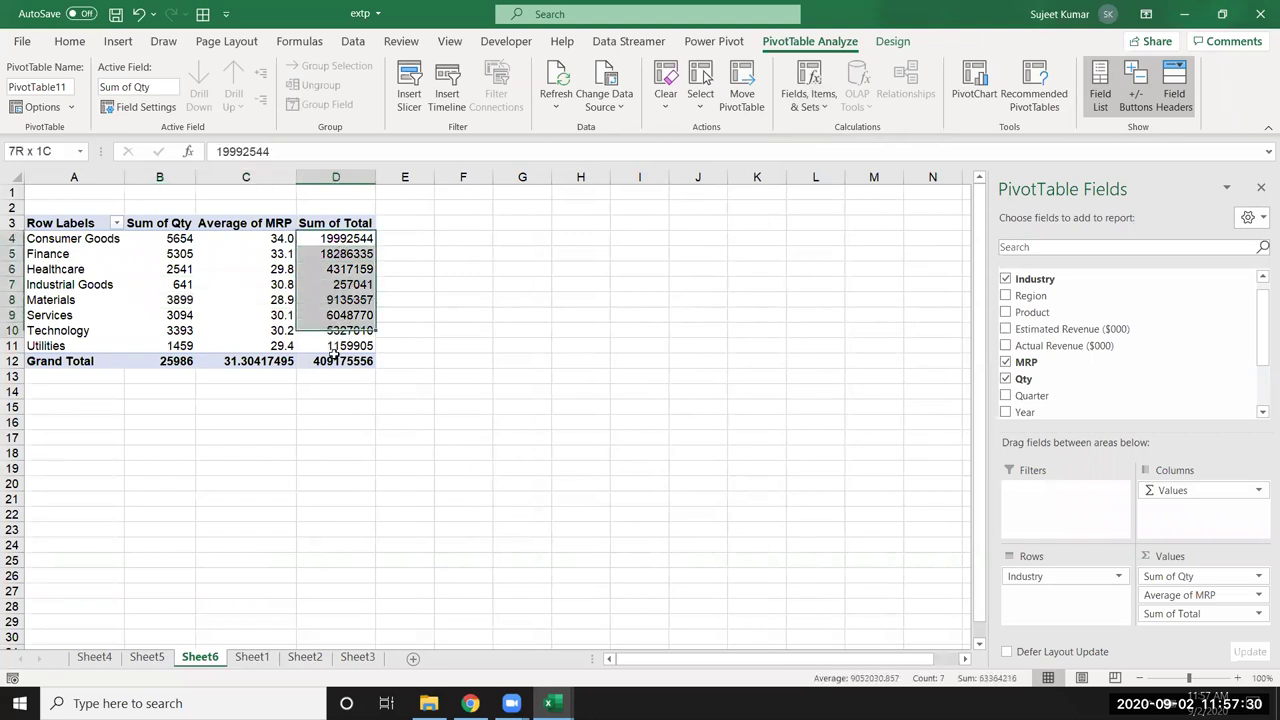
{"action": "mouse_move", "coordinate": [336, 254]}
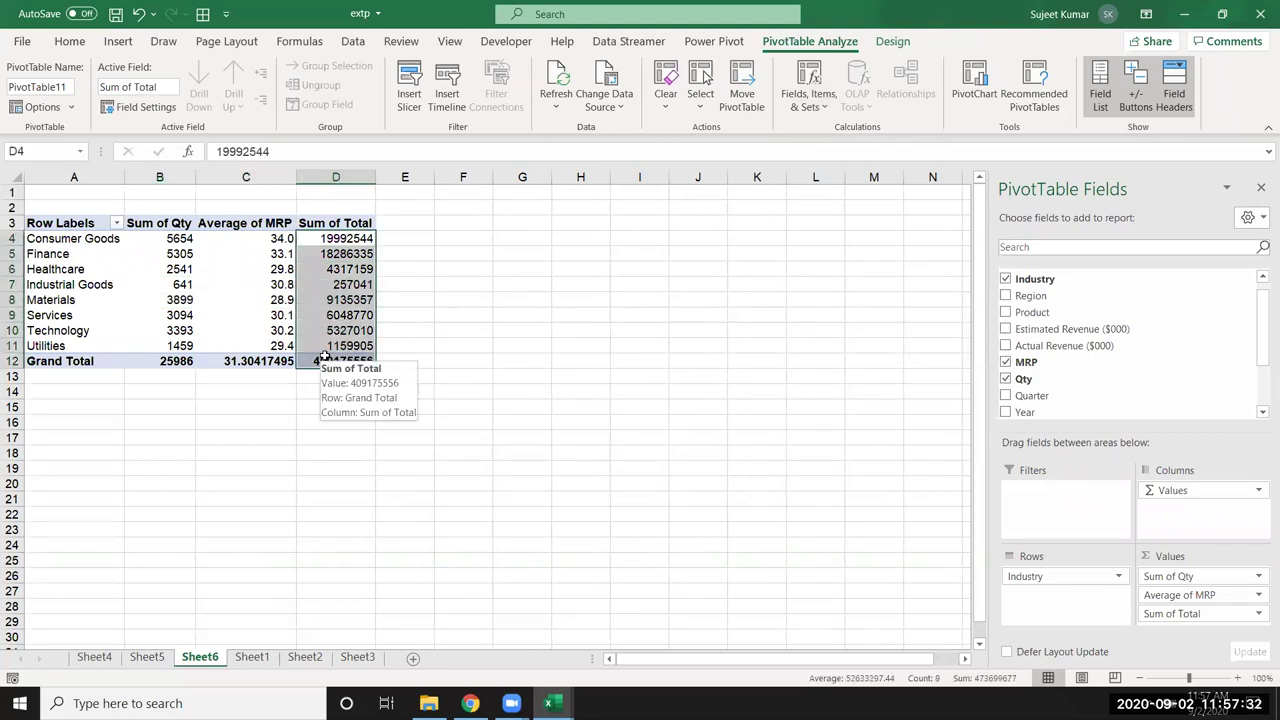
Add calculated field GST = Total*18%, shown as Sum of GST with grand total 73651600.08.
{"action": "left_click", "coordinate": [326, 250]}
{"action": "left_click", "coordinate": [330, 238]}
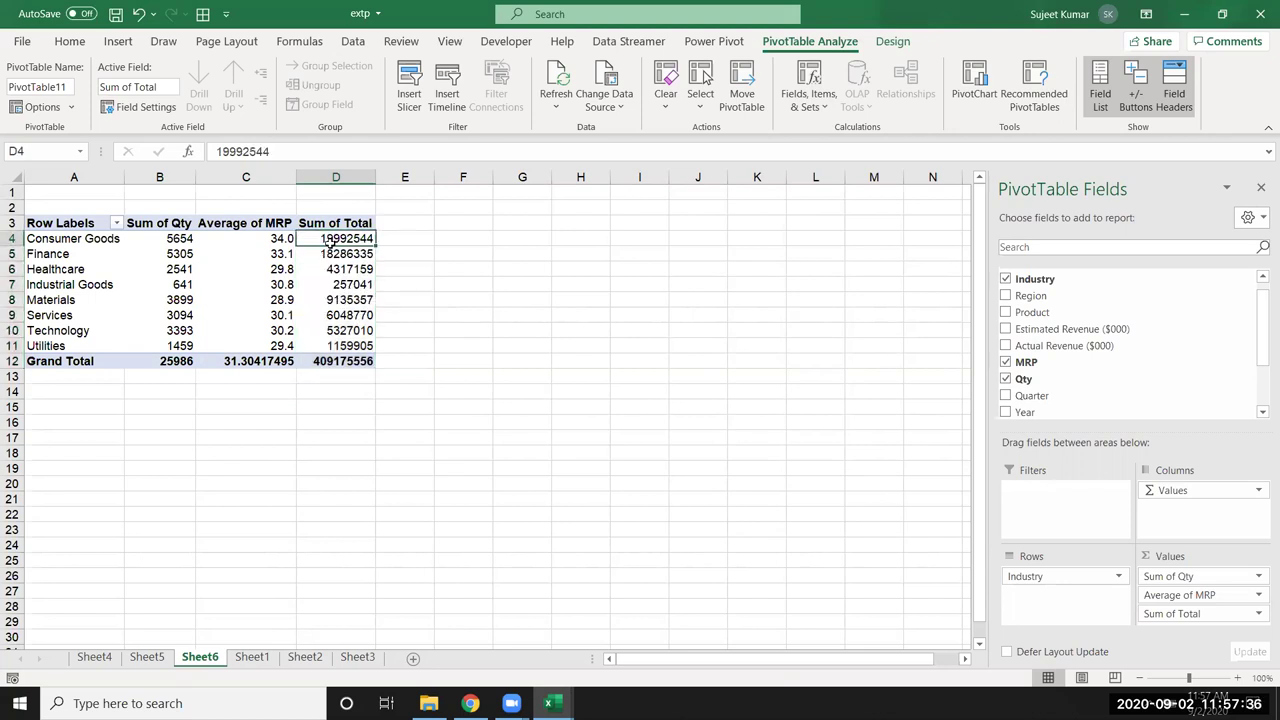
{"action": "left_click", "coordinate": [815, 105]}
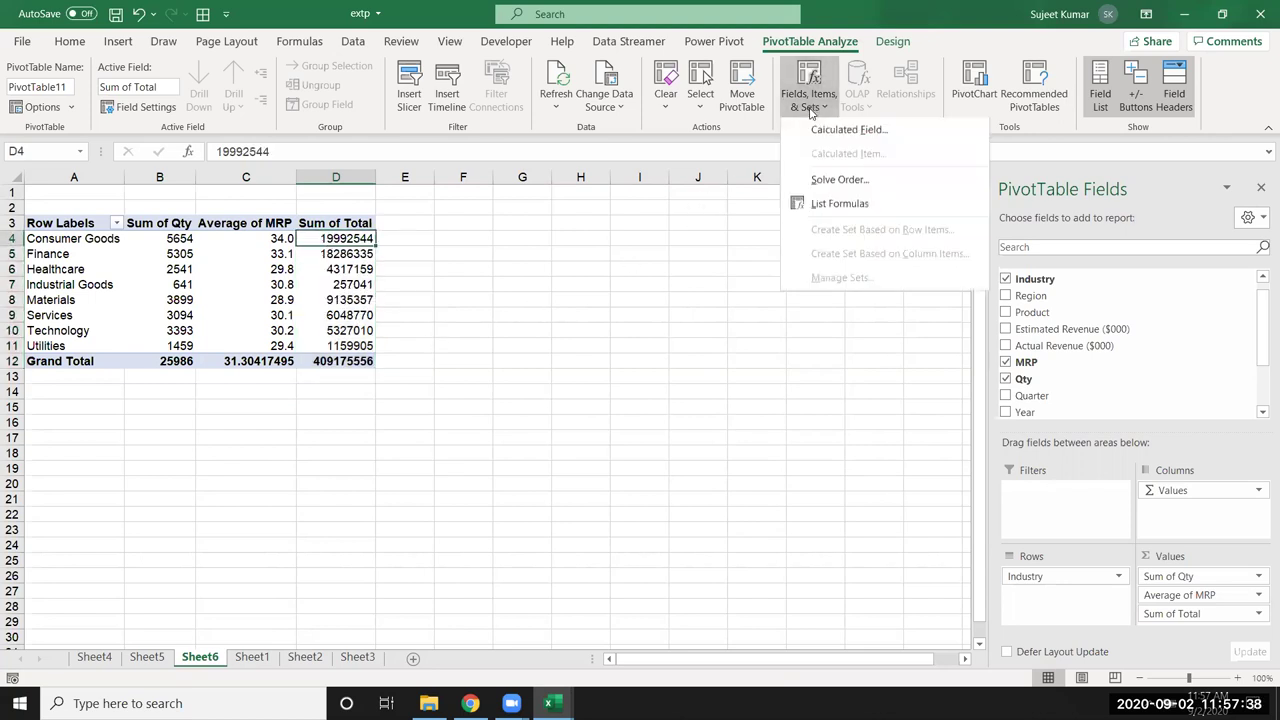
{"action": "left_click", "coordinate": [840, 131]}
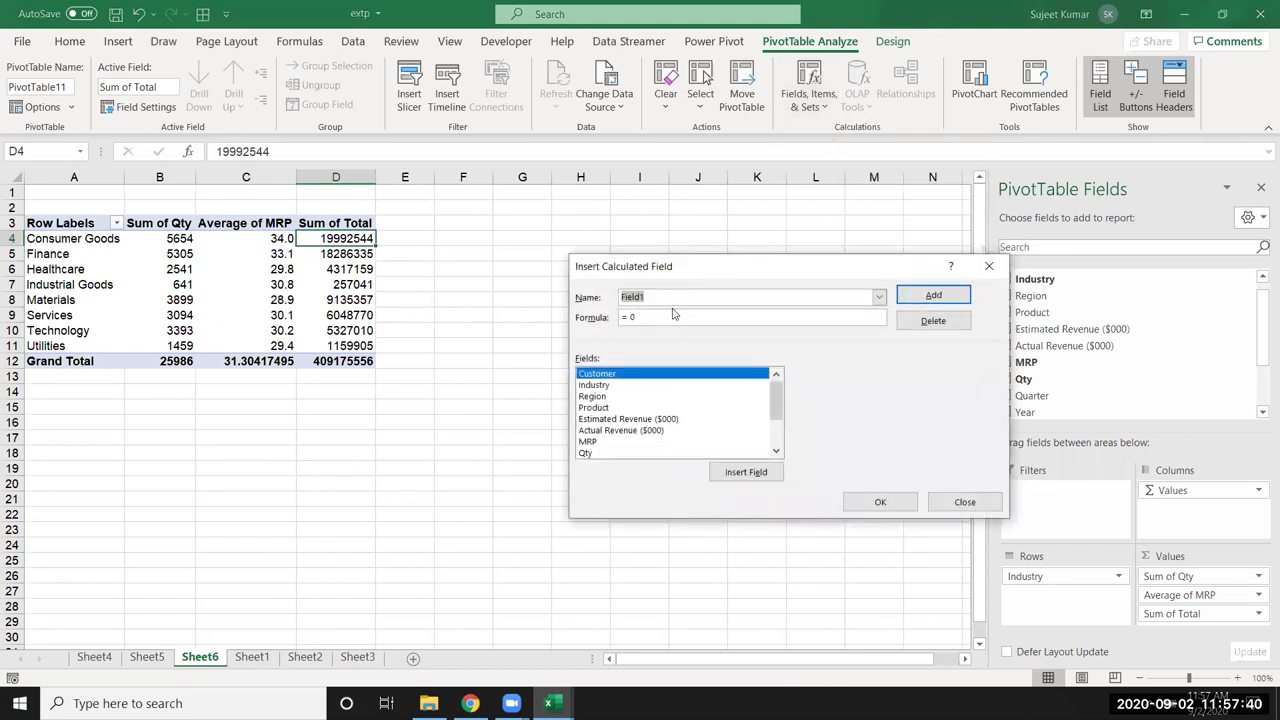
{"action": "type", "text": "GST"}
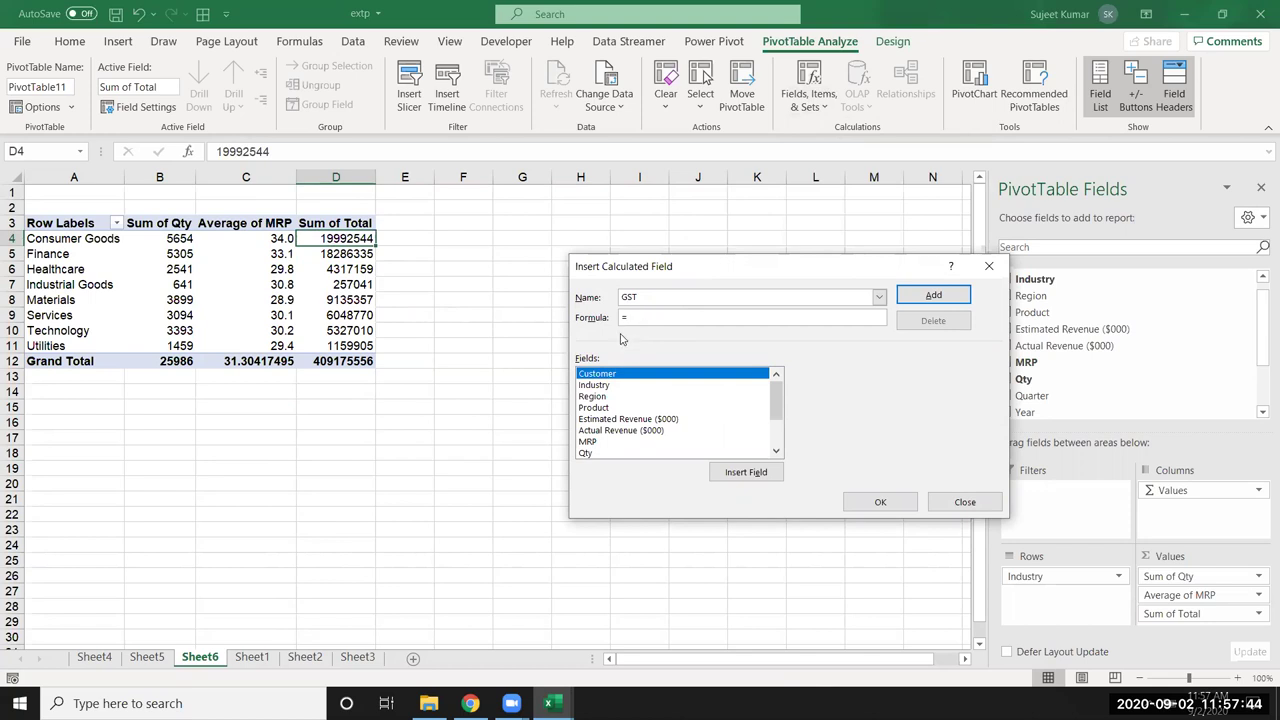
{"action": "scroll", "coordinate": [630, 425], "scroll_direction": "down", "scroll_amount": 1}
{"action": "scroll", "coordinate": [627, 430], "scroll_direction": "down", "scroll_amount": 1}
{"action": "double_click", "coordinate": [591, 455]}
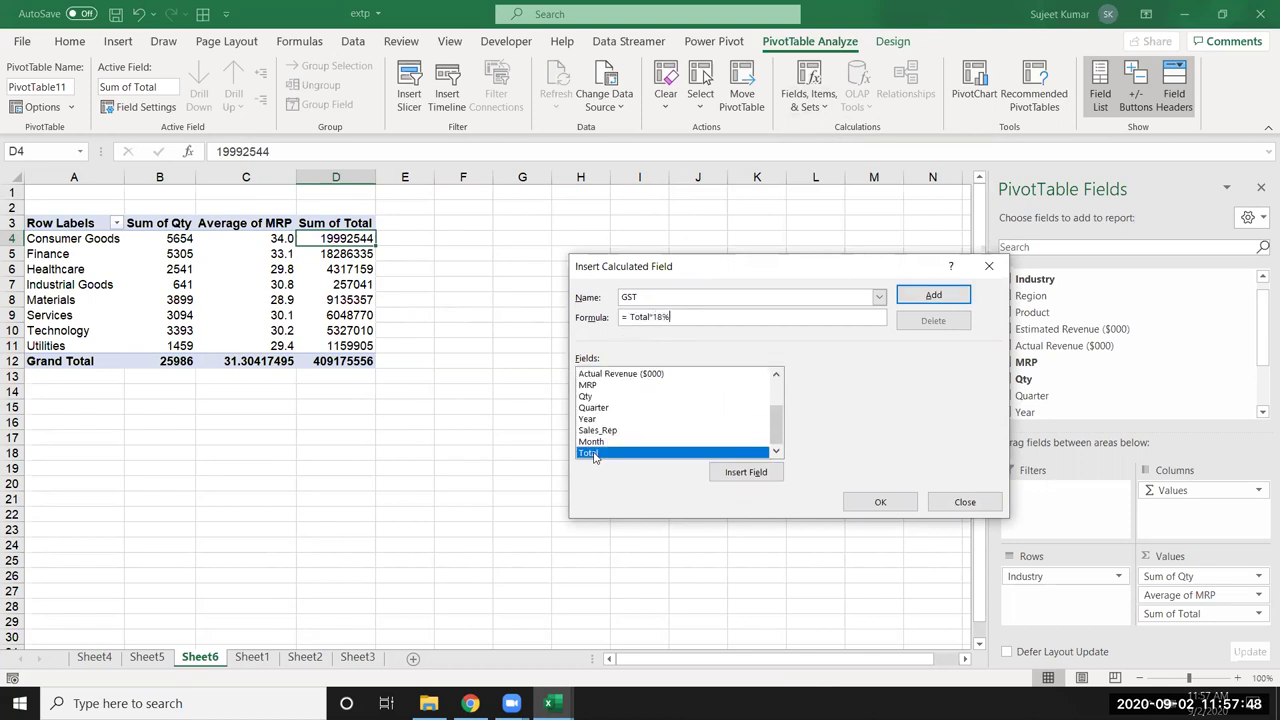
{"action": "left_click", "coordinate": [933, 296]}
{"action": "left_click", "coordinate": [876, 502]}
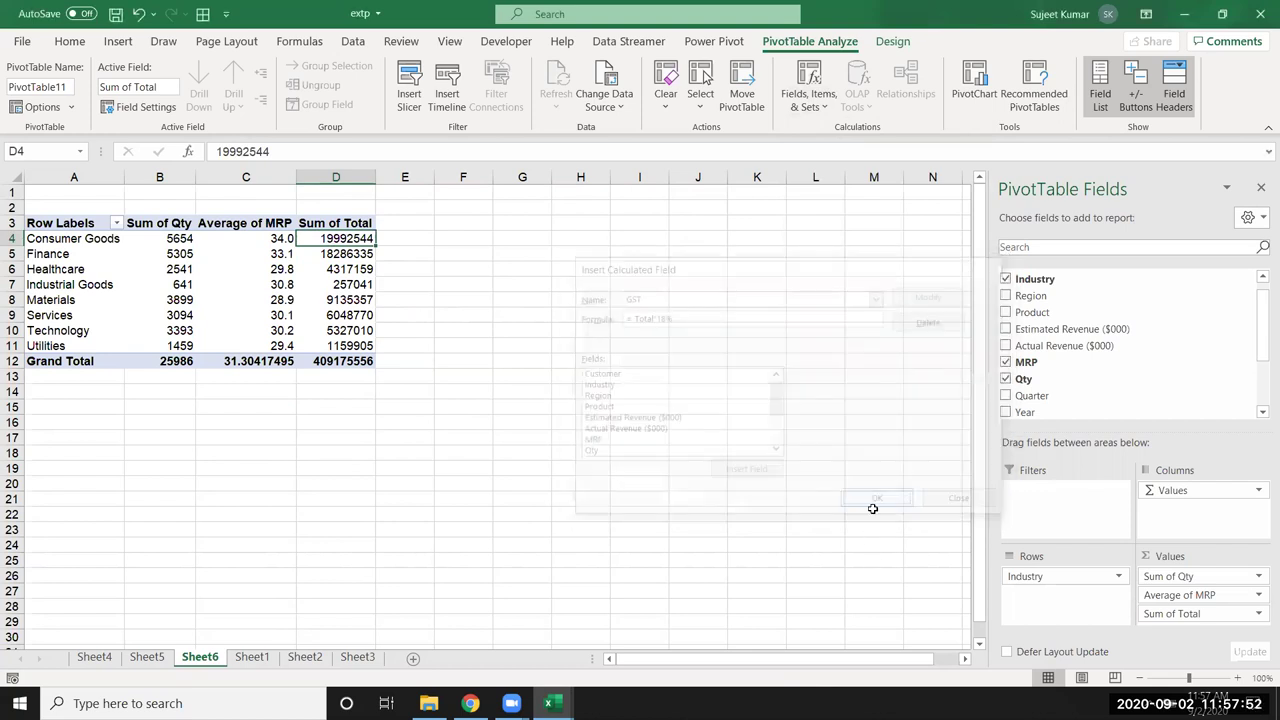
{"action": "left_click", "coordinate": [425, 238]}
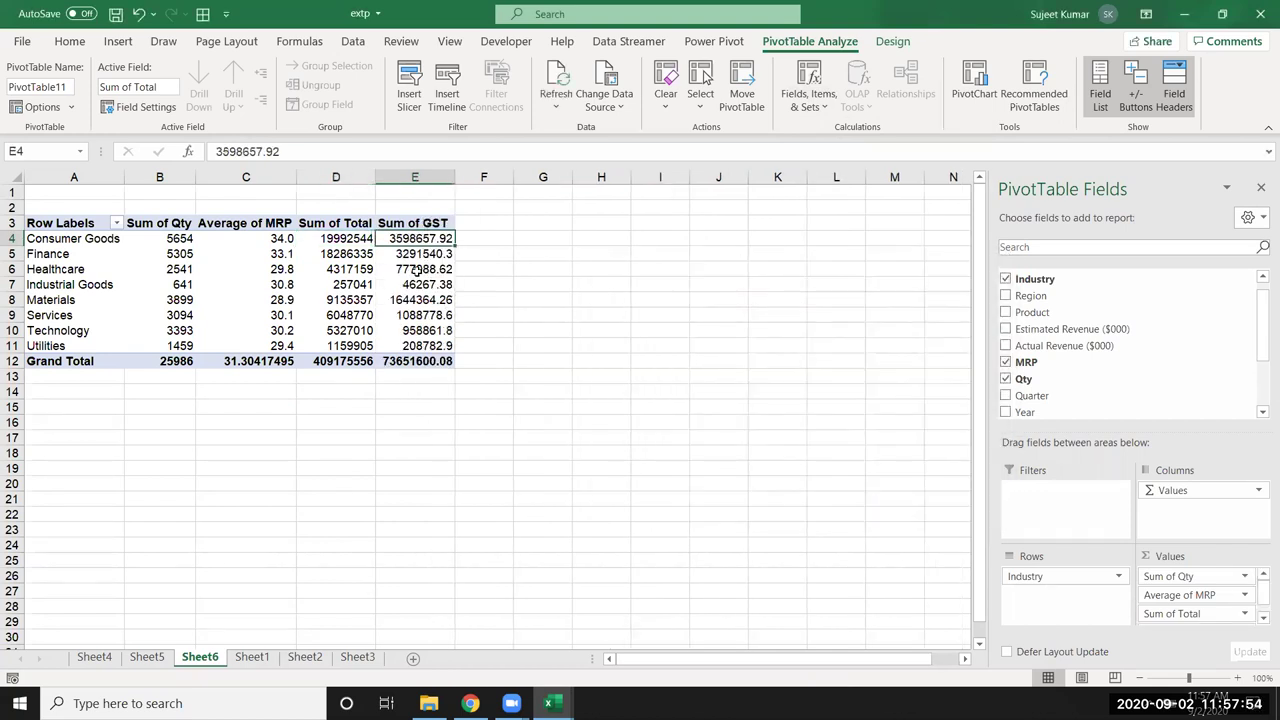
{"action": "left_click_drag", "start_coordinate": [415, 270], "coordinate": [420, 315]}
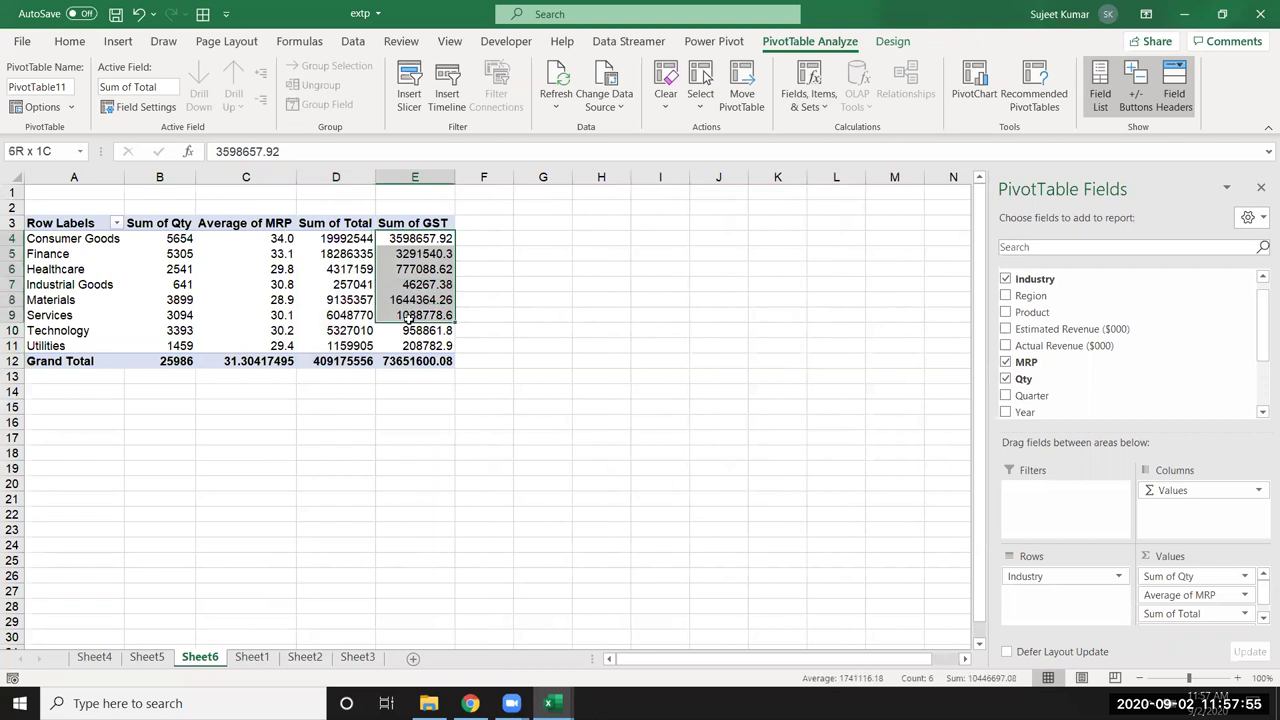
Start a calculated field named Com with Total inserted into its formula.
{"action": "left_click", "coordinate": [800, 103]}
{"action": "left_click", "coordinate": [810, 129]}
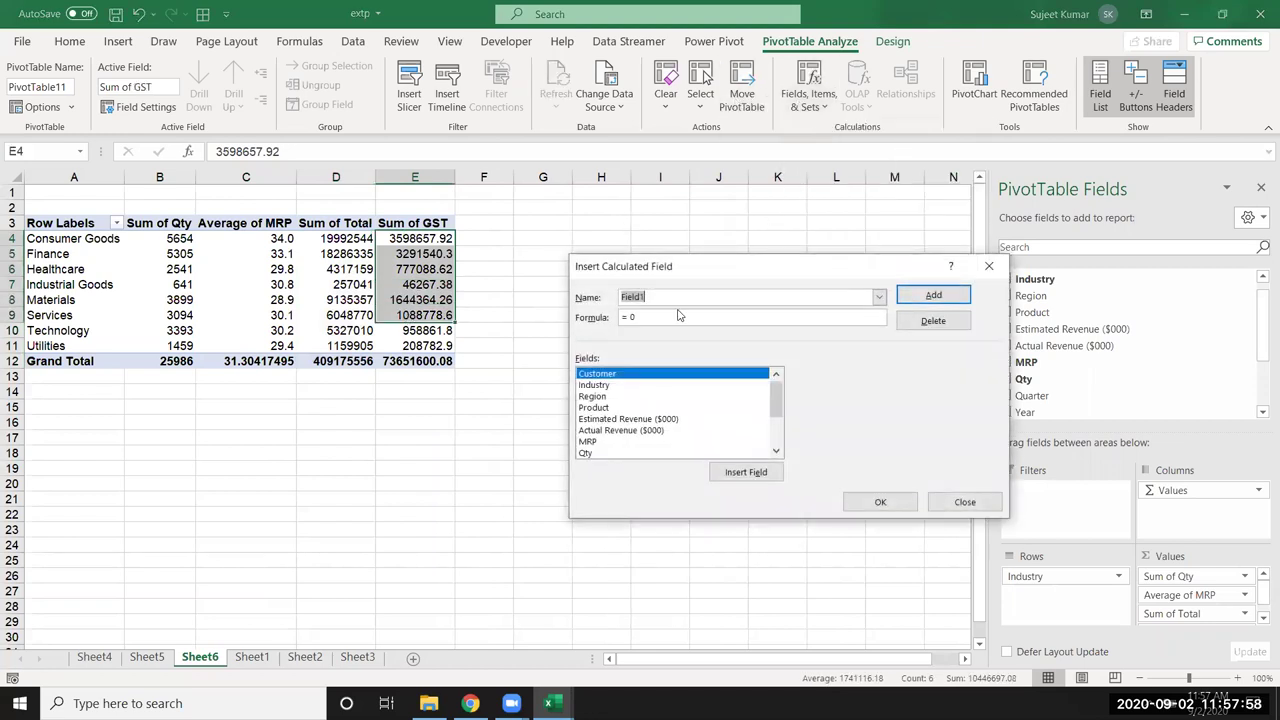
{"action": "type", "text": "Tota"}
{"action": "key", "text": "BackSpace"}
{"action": "type", "text": "Com"}
{"action": "scroll", "coordinate": [620, 420], "scroll_direction": "down", "scroll_amount": 2}
{"action": "left_click", "coordinate": [617, 455]}
{"action": "left_click", "coordinate": [608, 441]}
{"action": "double_click", "coordinate": [608, 443]}
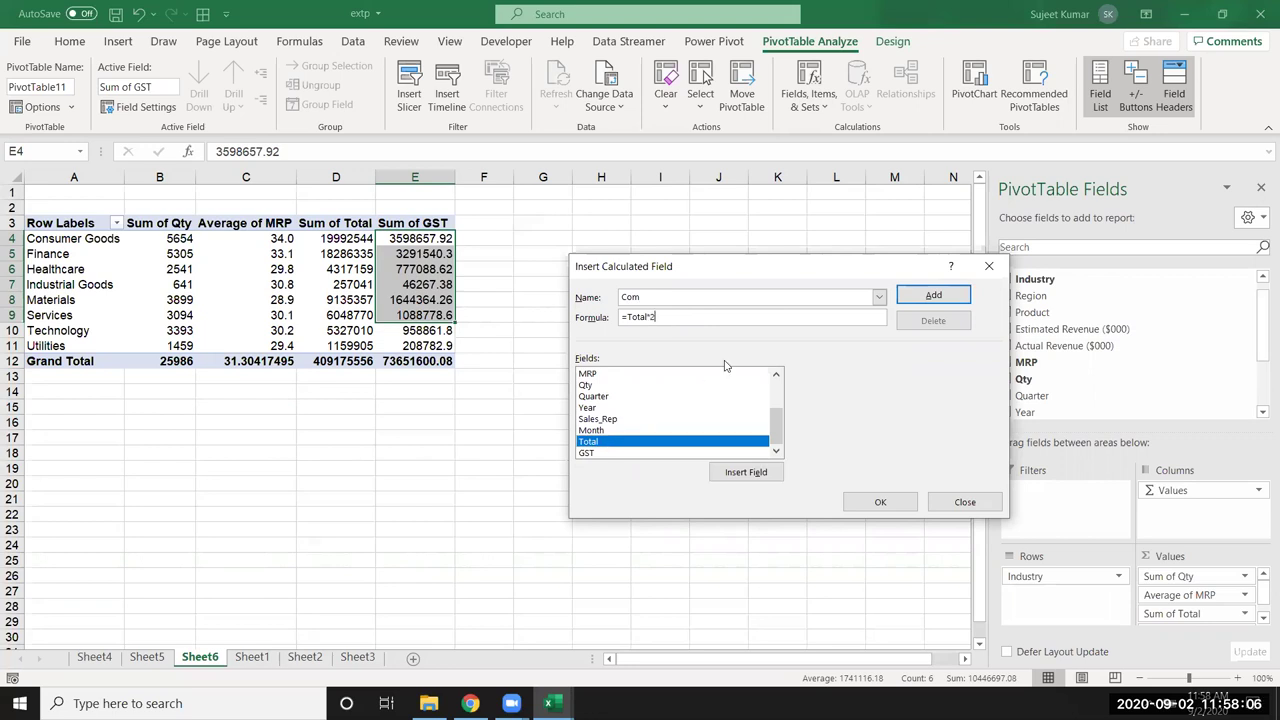
Correct the Com formula to Total*2% and add it, giving Sum of Com total 8183511.12.
{"action": "type", "text": "5"}
{"action": "key", "text": "Return"}
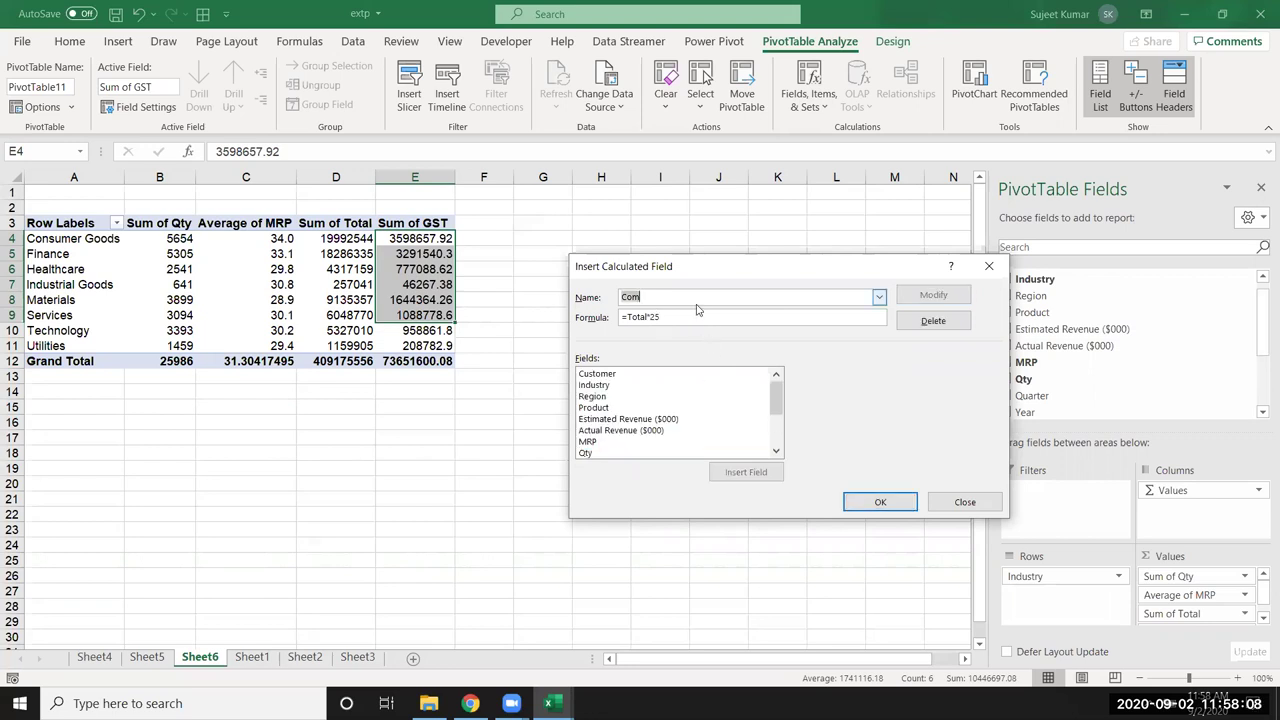
{"action": "key", "text": "BackSpace"}
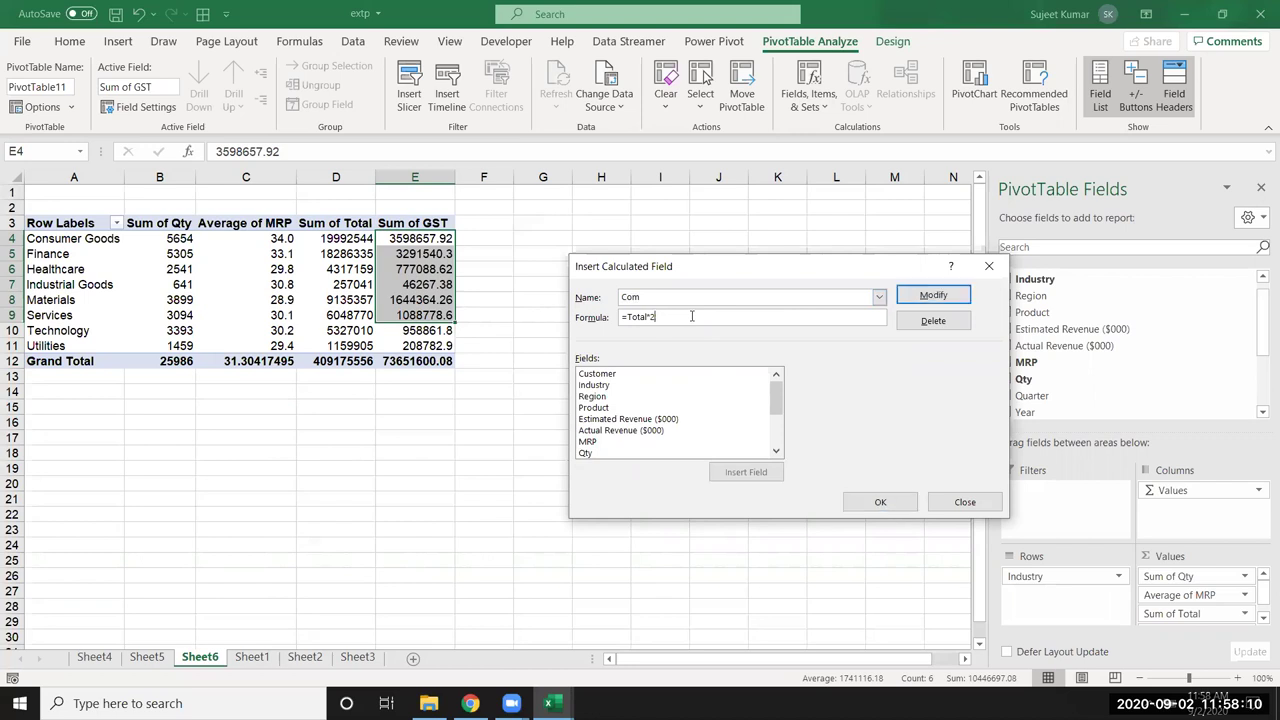
{"action": "left_click", "coordinate": [691, 314]}
{"action": "type", "text": "%"}
{"action": "left_click", "coordinate": [933, 295]}
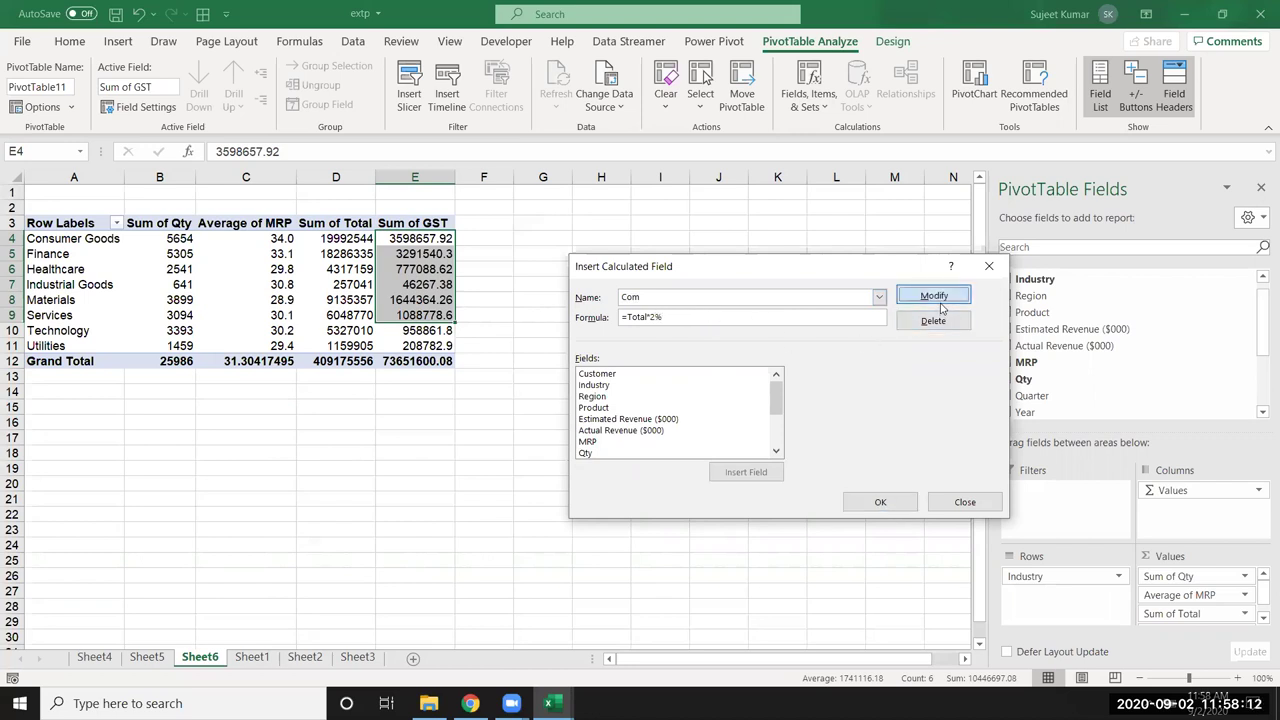
{"action": "left_click", "coordinate": [933, 295]}
{"action": "left_click", "coordinate": [880, 502]}
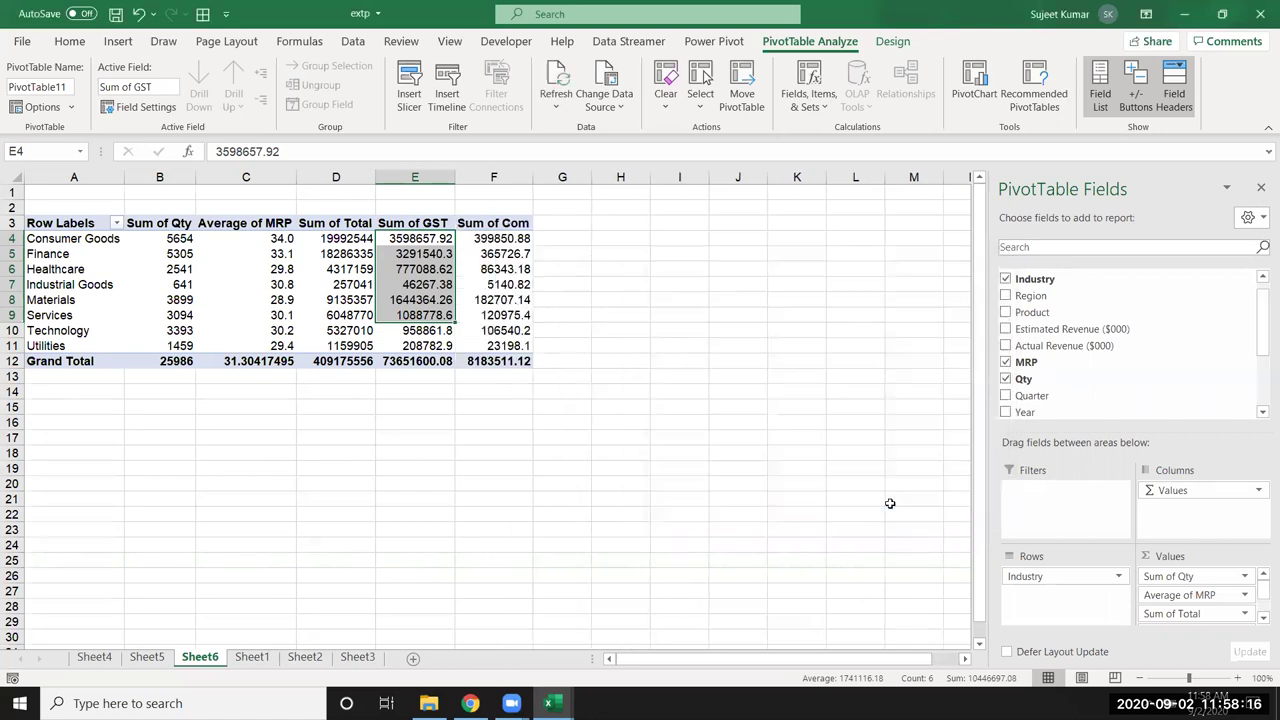
{"action": "left_click", "coordinate": [500, 315]}
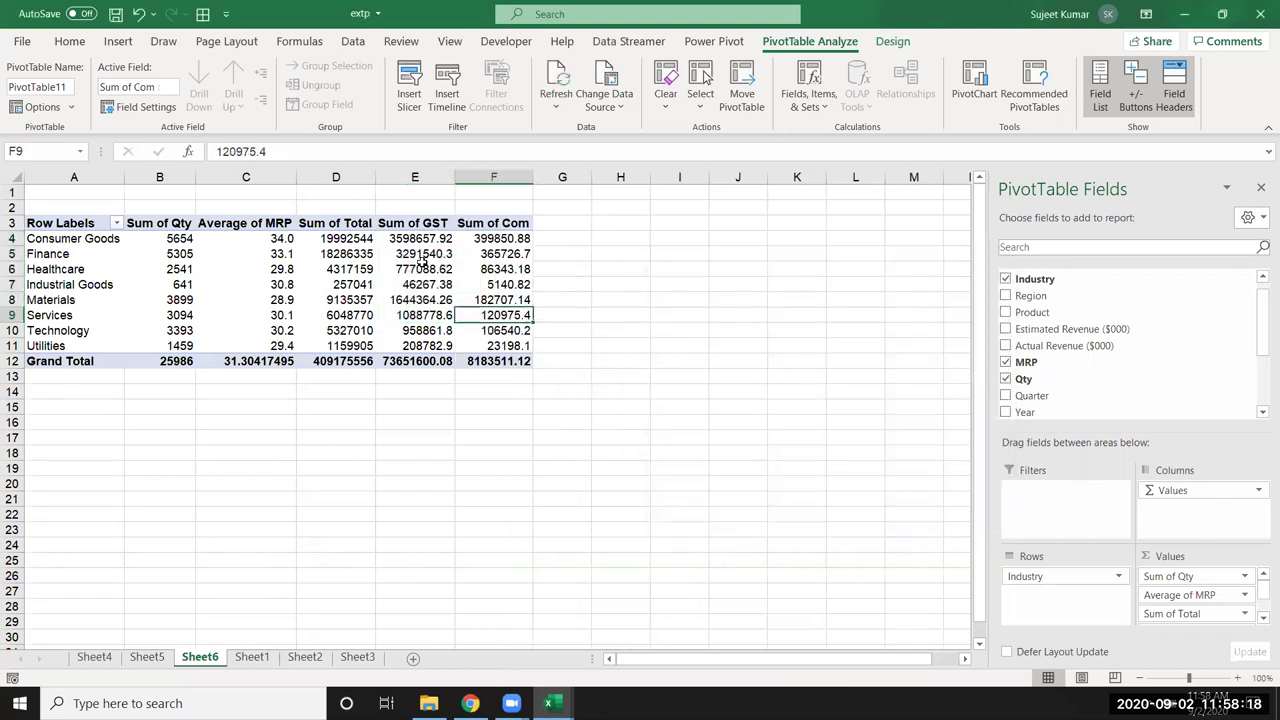
Create a calculated field named GTotal whose formula starts with the Total field.
{"action": "left_click", "coordinate": [830, 110]}
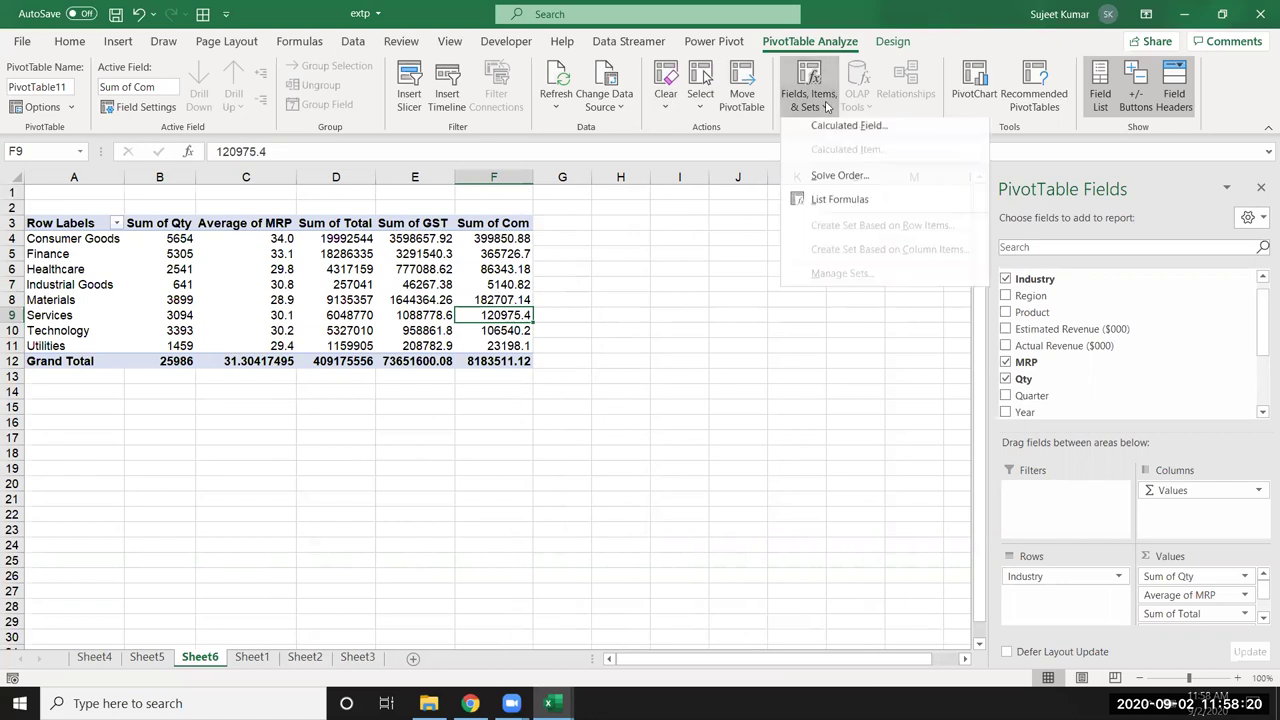
{"action": "left_click", "coordinate": [834, 140]}
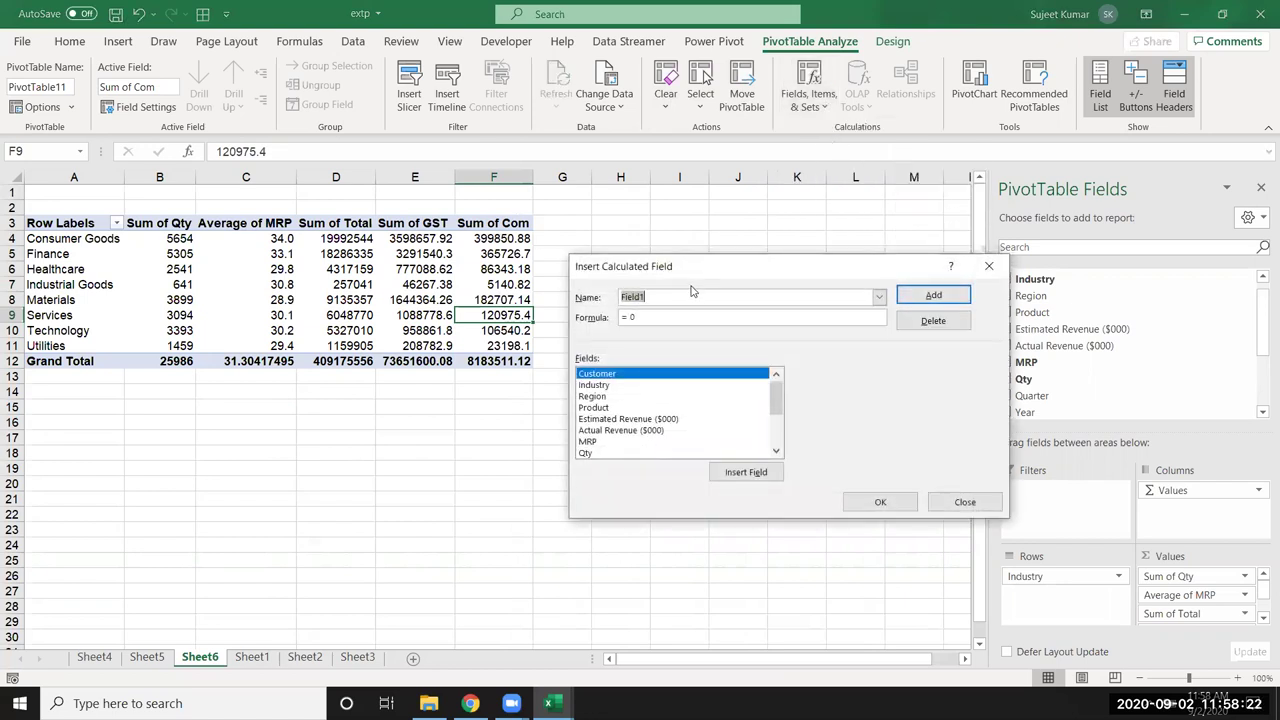
{"action": "type", "text": "GTotal"}
{"action": "key", "text": "BackSpace"}
{"action": "scroll", "coordinate": [600, 446], "scroll_direction": "down", "scroll_amount": 3}
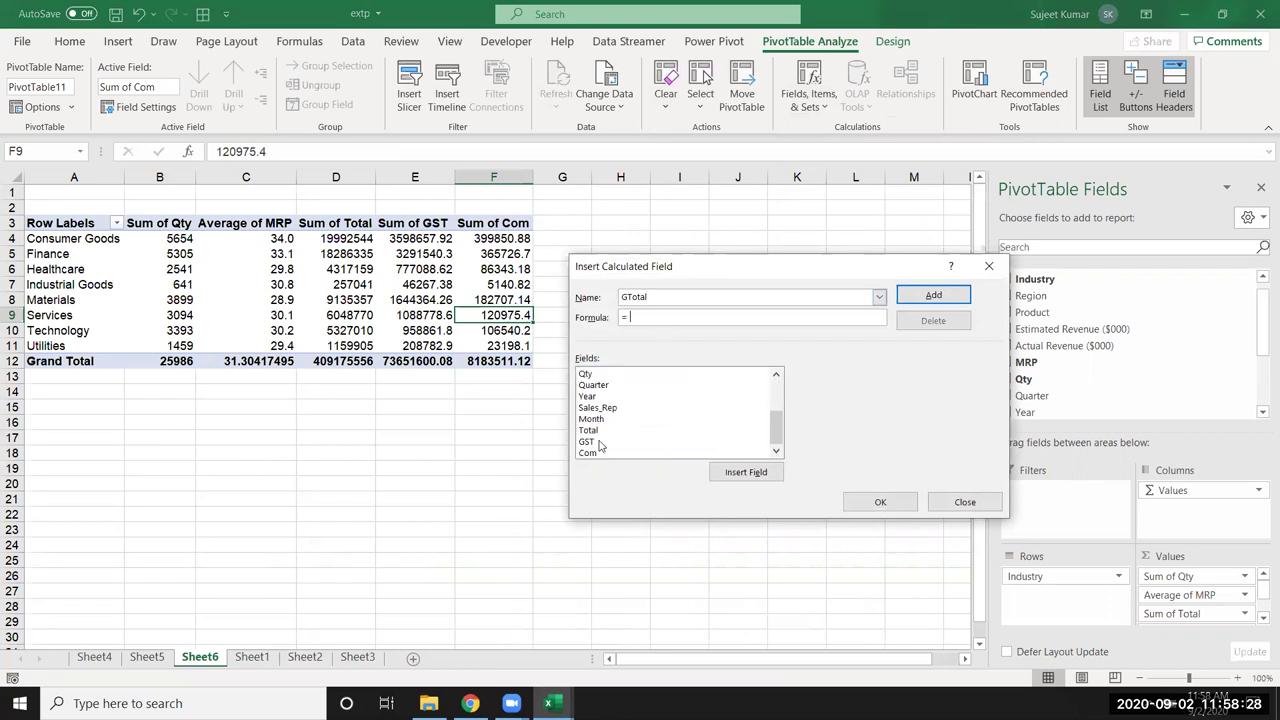
{"action": "left_click", "coordinate": [590, 431]}
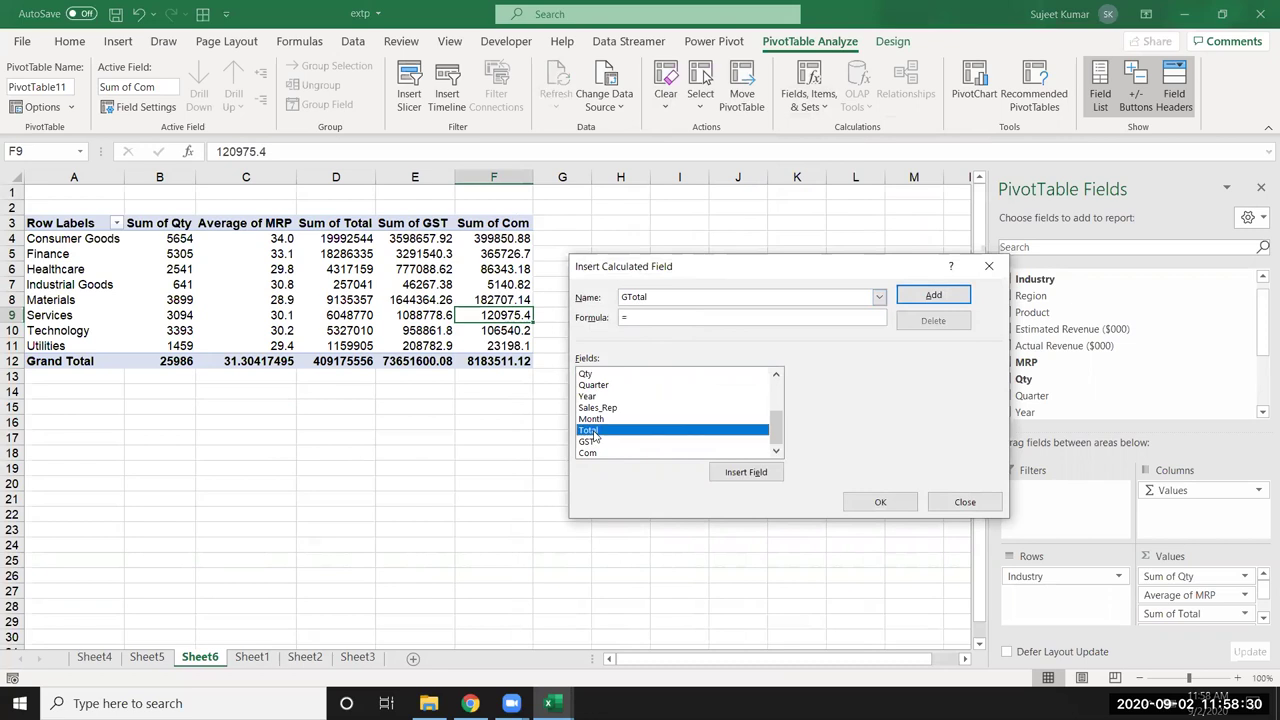
{"action": "left_click", "coordinate": [745, 472]}
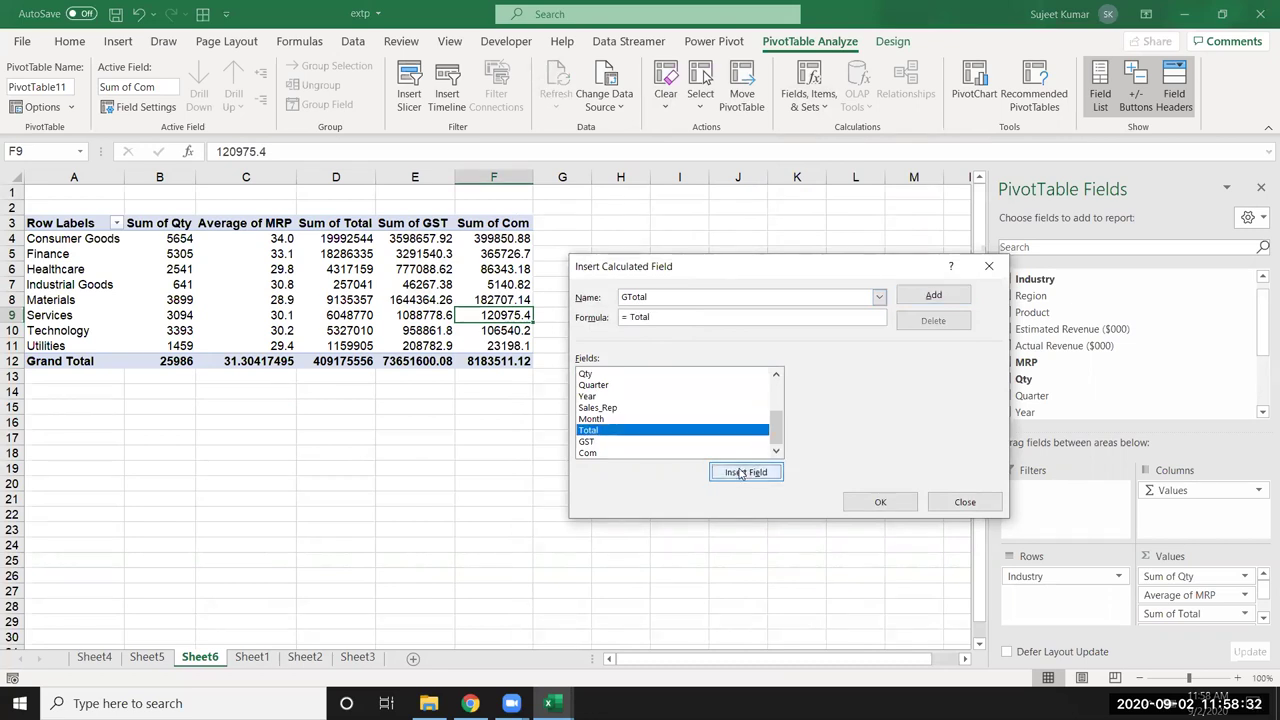
Complete the GTotal formula as Total+GST+Com, add the field, and select its values in G4:G10.
{"action": "type", "text": "+"}
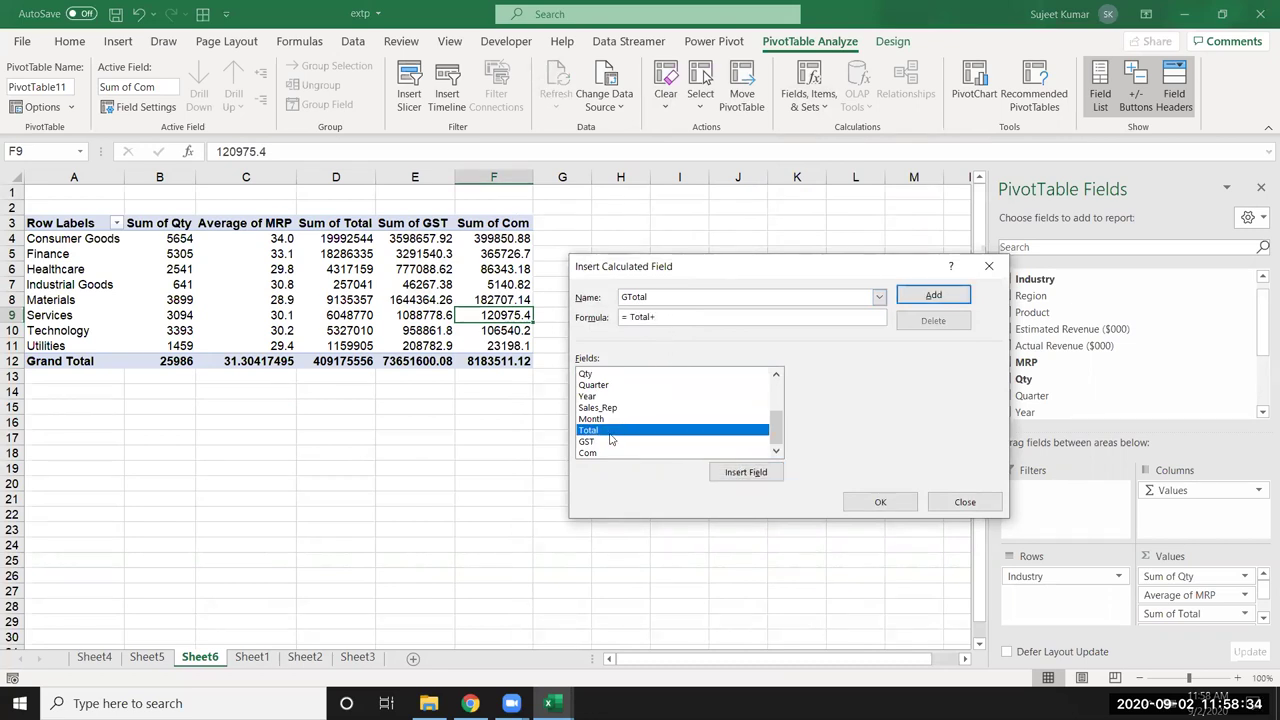
{"action": "double_click", "coordinate": [610, 441]}
{"action": "type", "text": "+"}
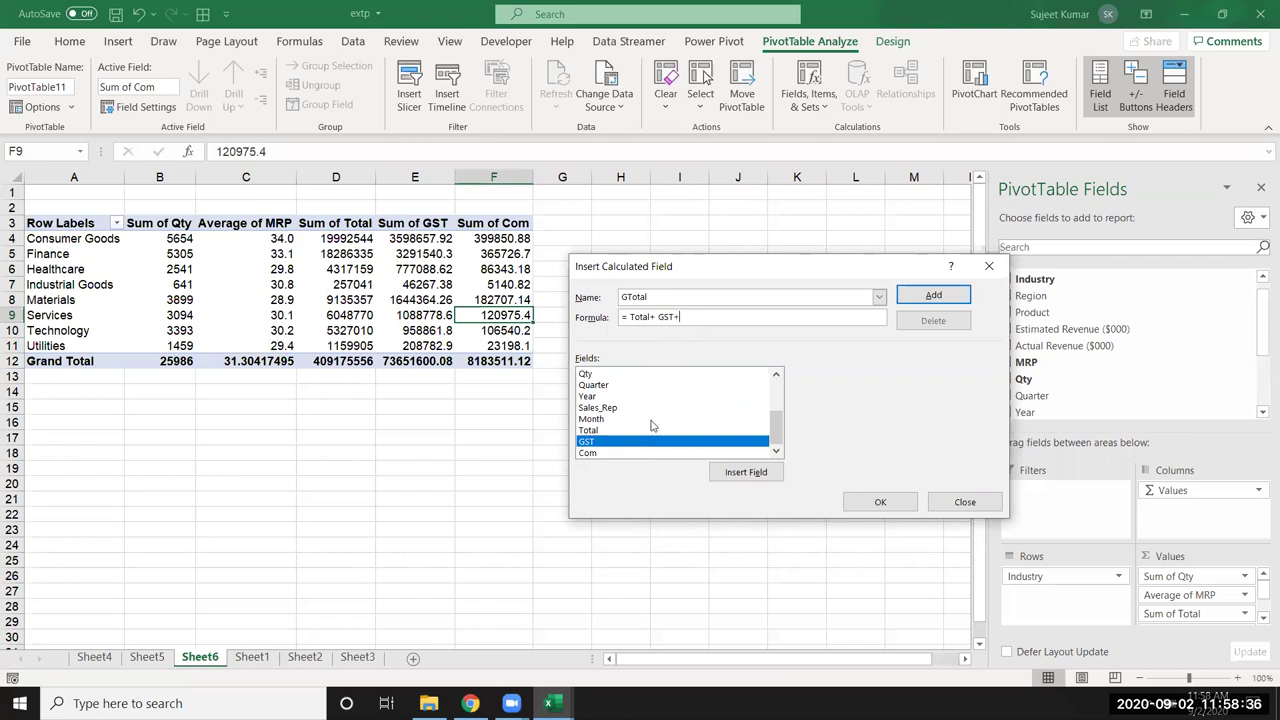
{"action": "double_click", "coordinate": [630, 453]}
{"action": "left_click", "coordinate": [910, 296]}
{"action": "left_click", "coordinate": [884, 502]}
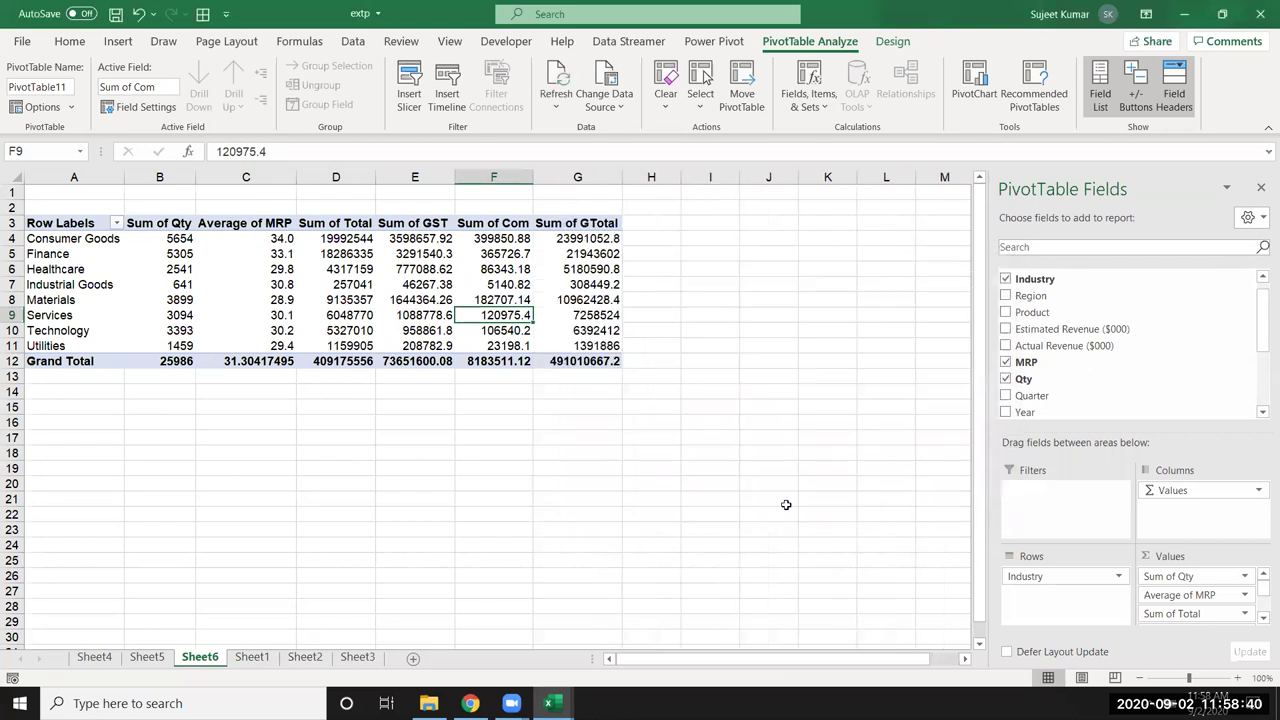
{"action": "left_click_drag", "start_coordinate": [588, 240], "coordinate": [566, 338]}
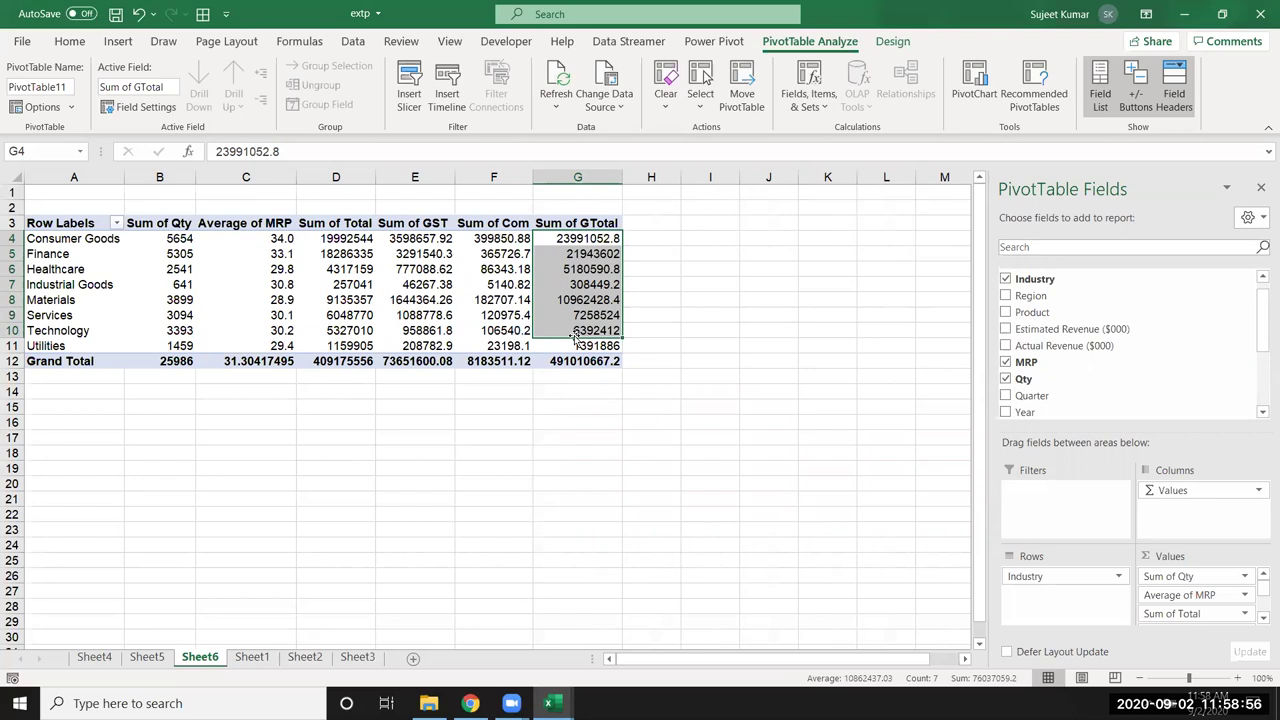
{"action": "mouse_move", "coordinate": [590, 299]}
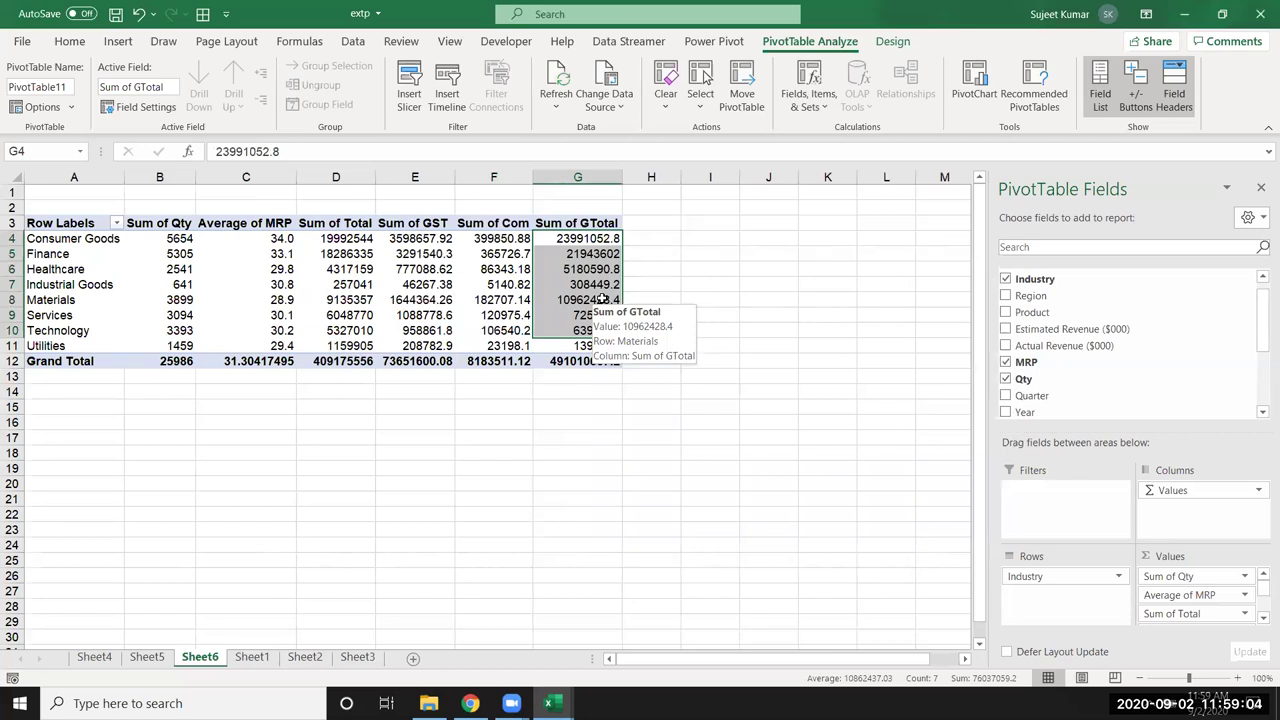
Start a new calculated field named RTotal with its formula beginning Round(.
{"action": "left_click_drag", "start_coordinate": [580, 266], "coordinate": [578, 316]}
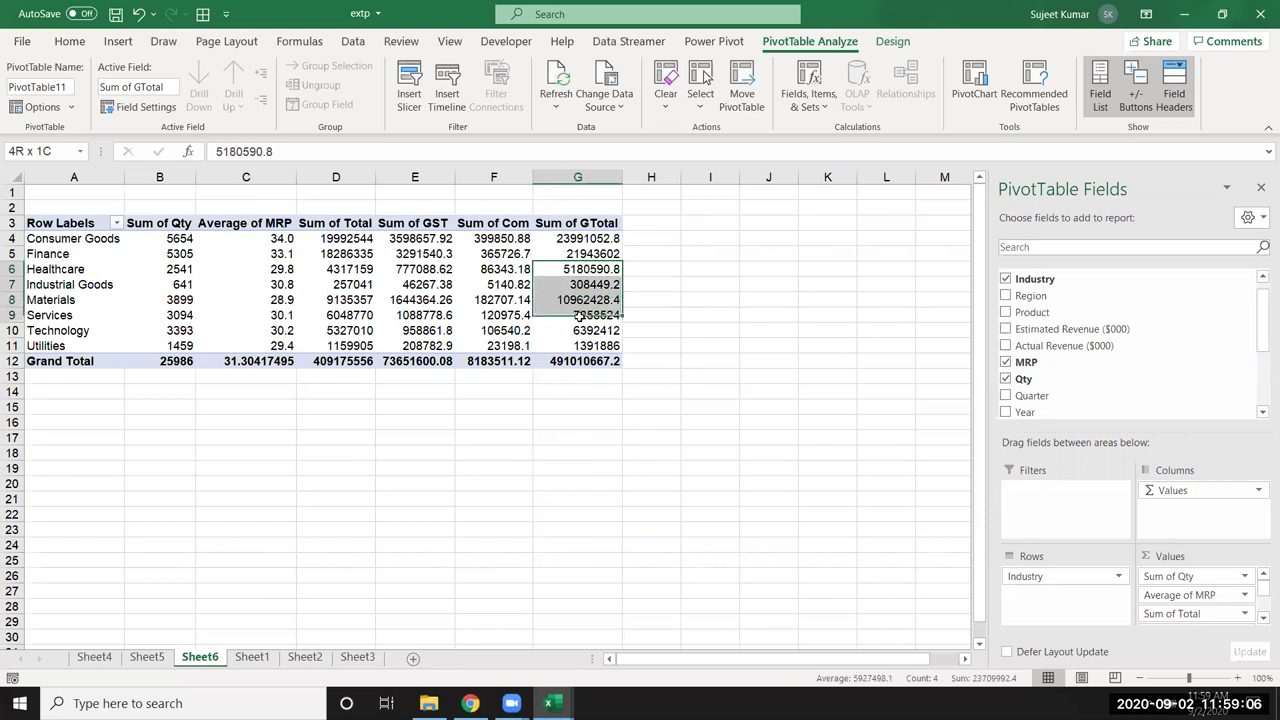
{"action": "left_click_drag", "start_coordinate": [580, 240], "coordinate": [578, 287]}
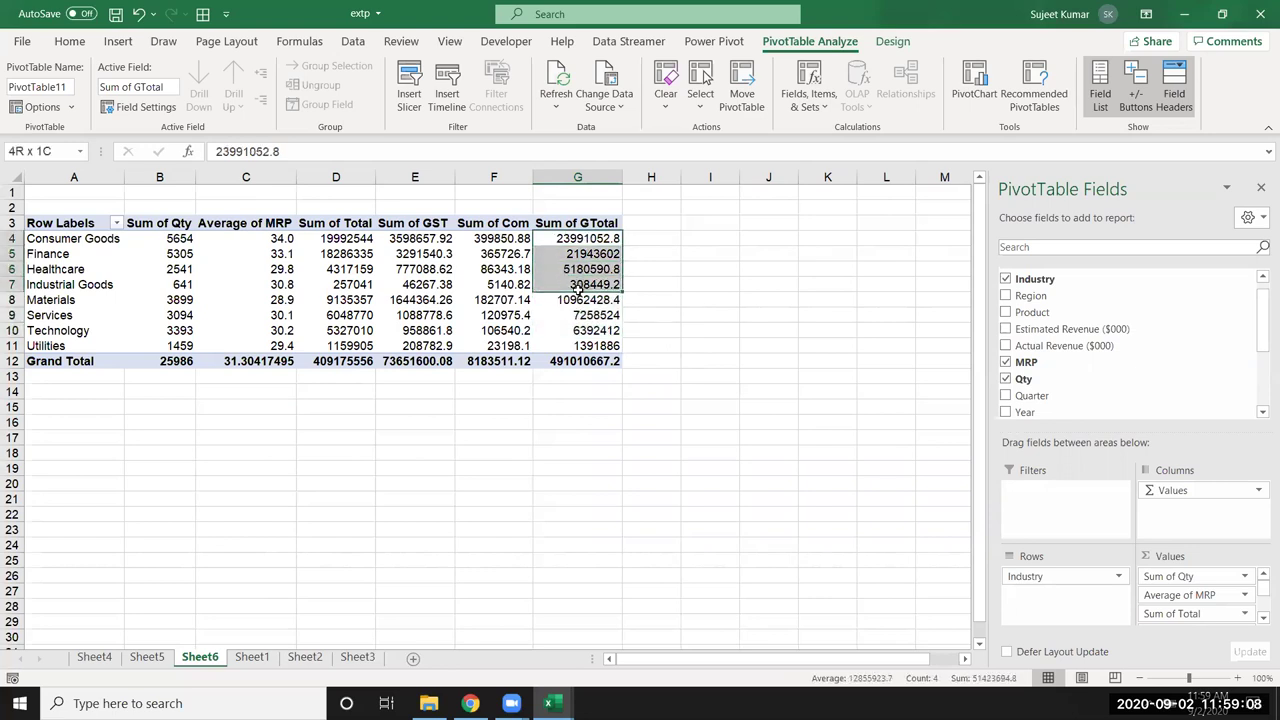
{"action": "left_click", "coordinate": [808, 100]}
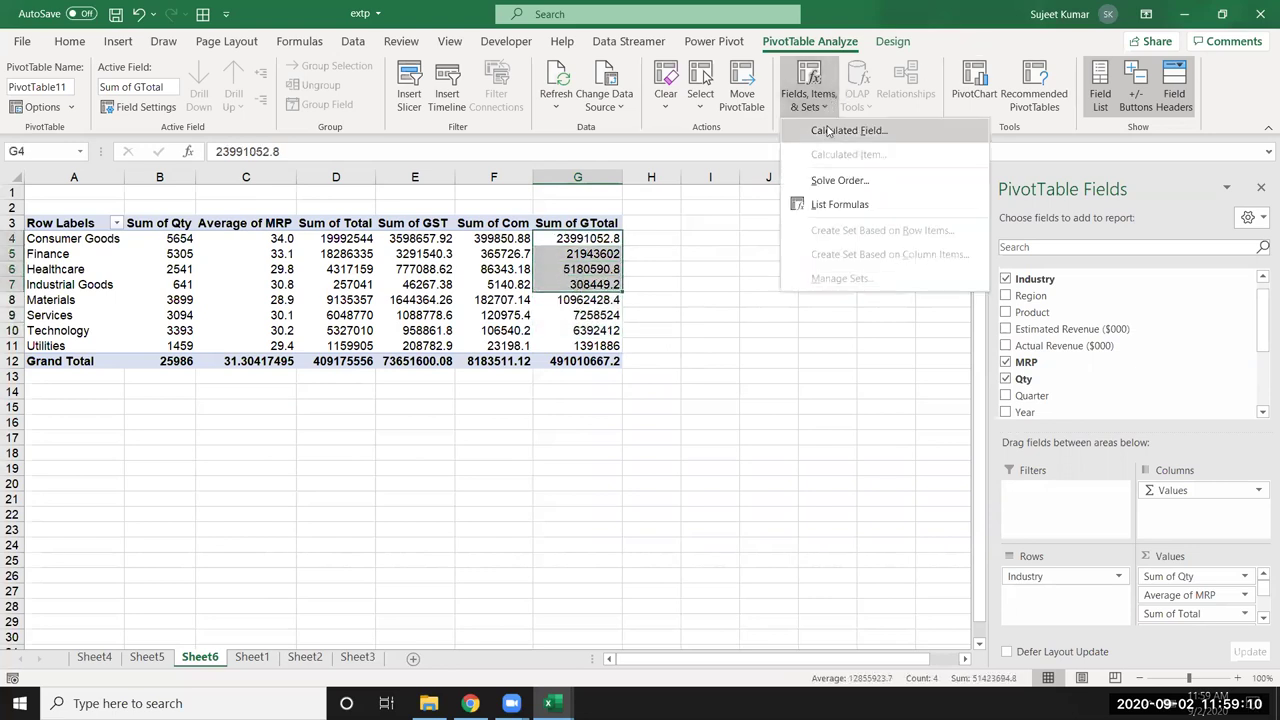
{"action": "left_click", "coordinate": [826, 131]}
{"action": "type", "text": "RTotal"}
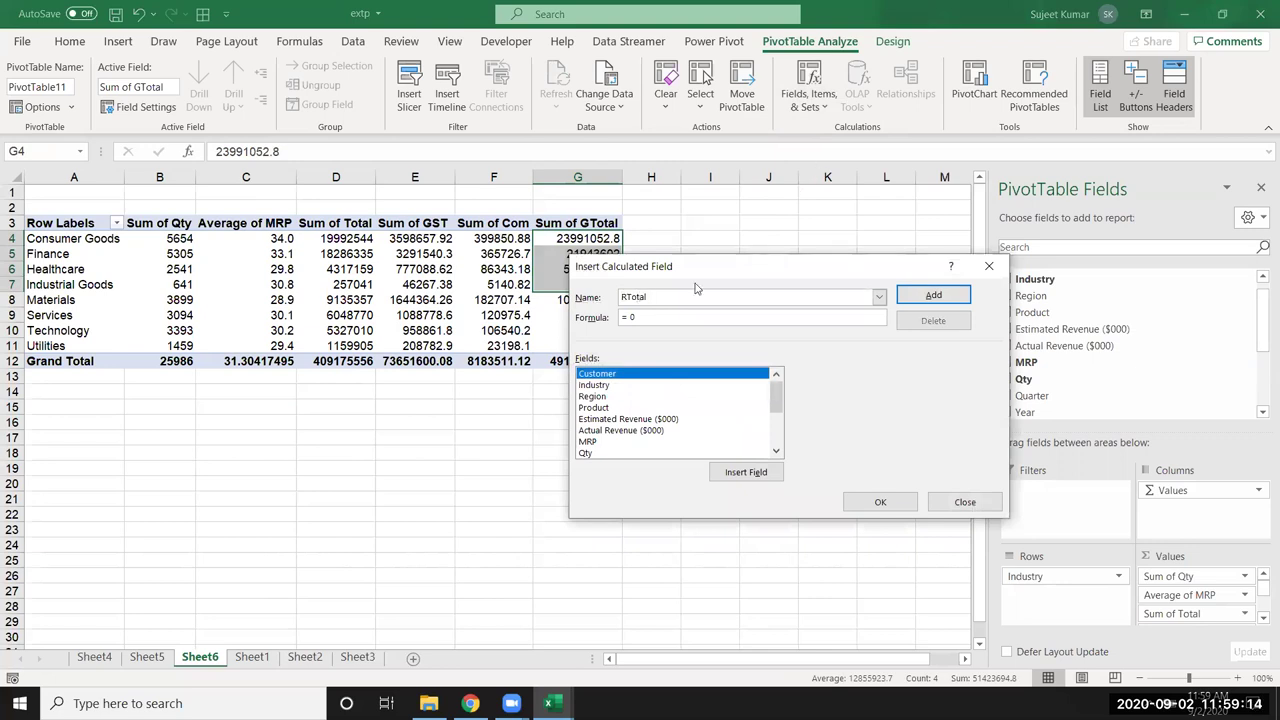
{"action": "left_click", "coordinate": [664, 316]}
{"action": "key", "text": "BackSpace"}
{"action": "type", "text": "Round"}
{"action": "type", "text": "("}
Finish the RTotal formula as =Round(GTotal,0), add the field, and select the rounded values.
{"action": "scroll", "coordinate": [728, 444], "scroll_direction": "down", "scroll_amount": 3}
{"action": "double_click", "coordinate": [585, 453]}
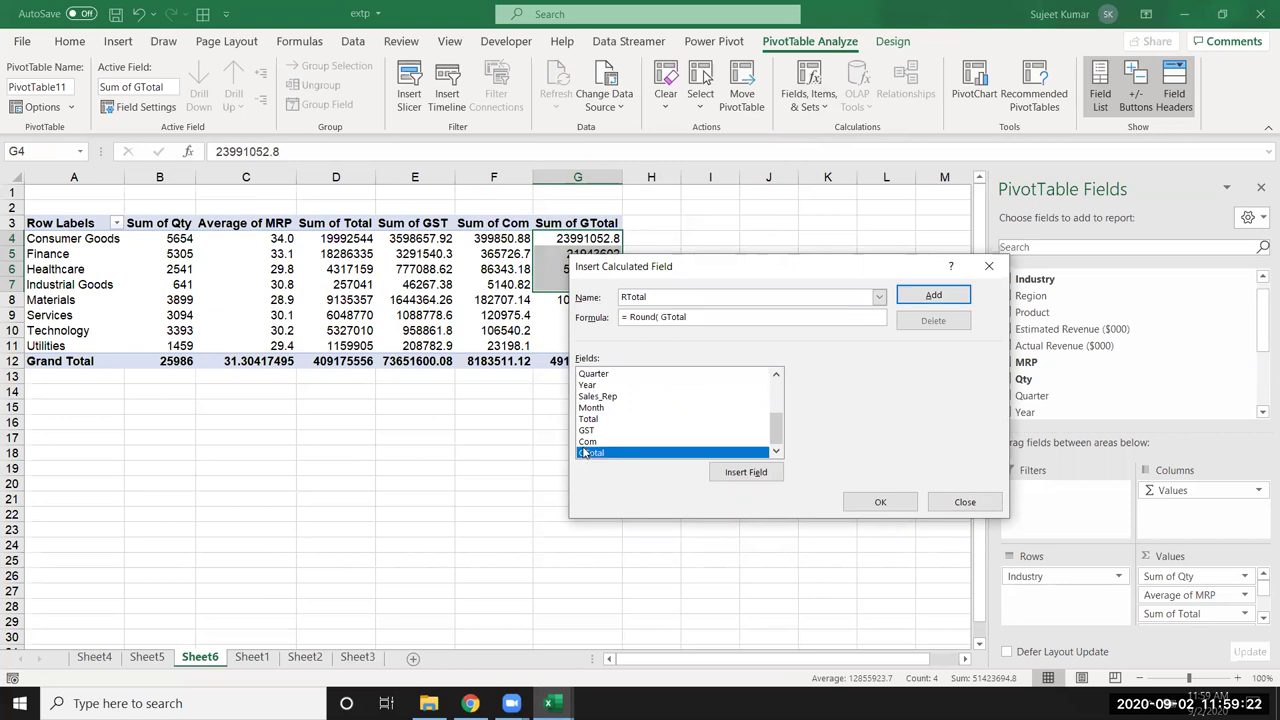
{"action": "type", "text": ",0)"}
{"action": "left_click", "coordinate": [930, 295]}
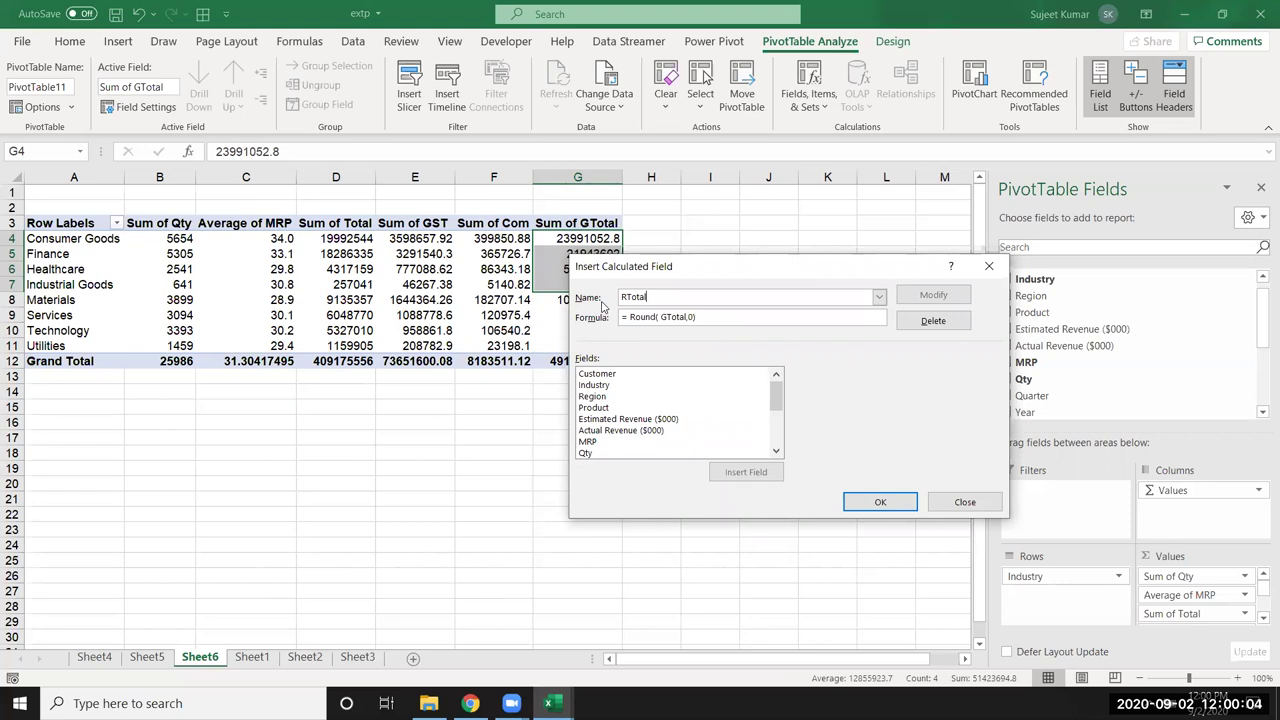
{"action": "left_click", "coordinate": [862, 499]}
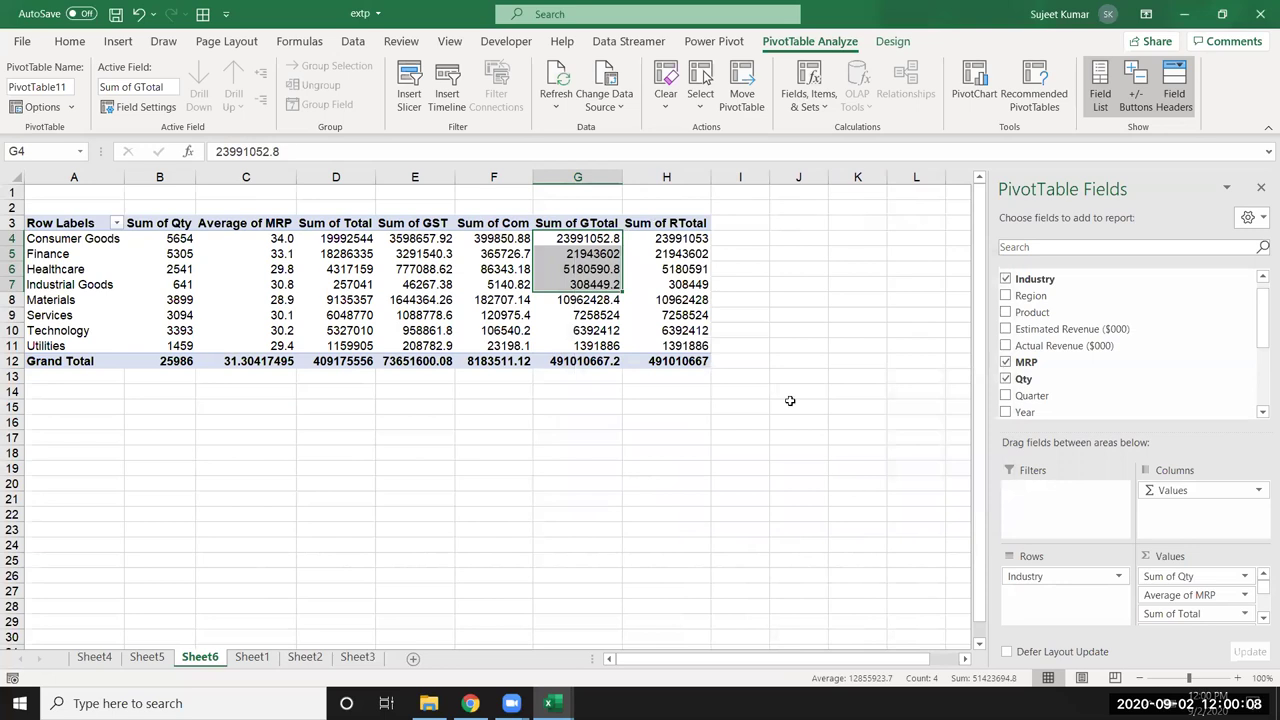
{"action": "left_click_drag", "start_coordinate": [670, 253], "coordinate": [670, 315]}
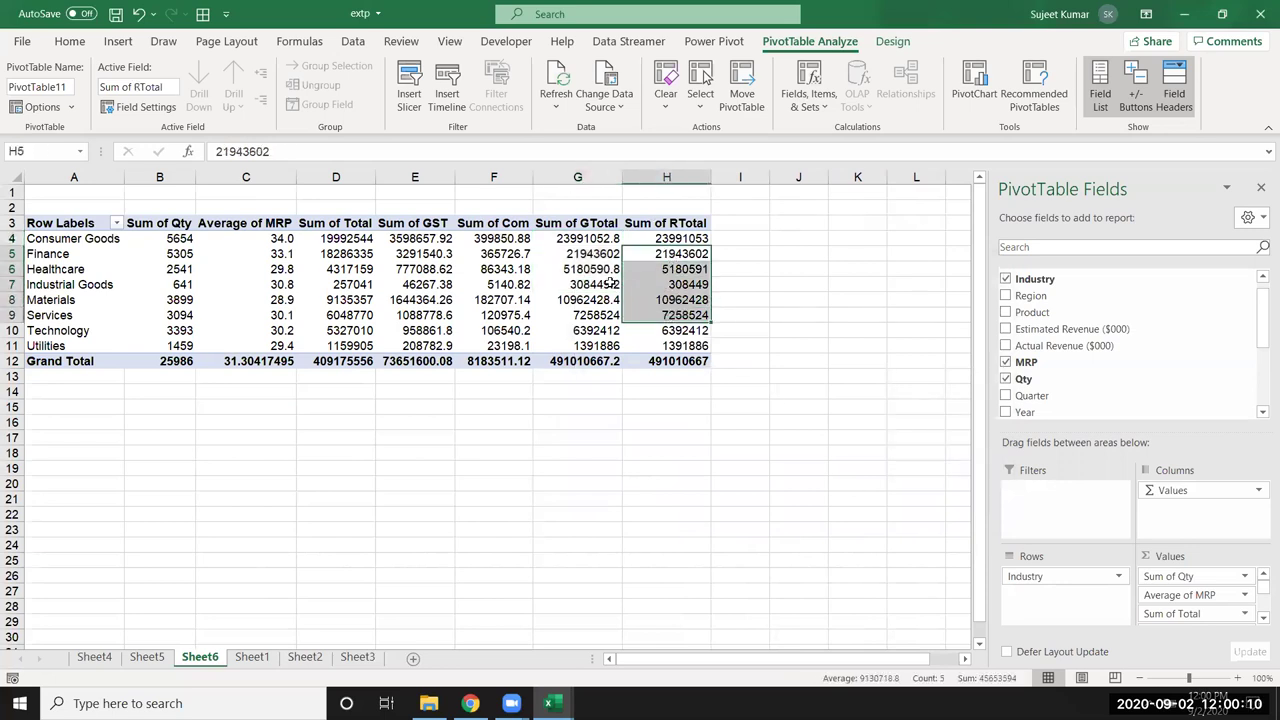